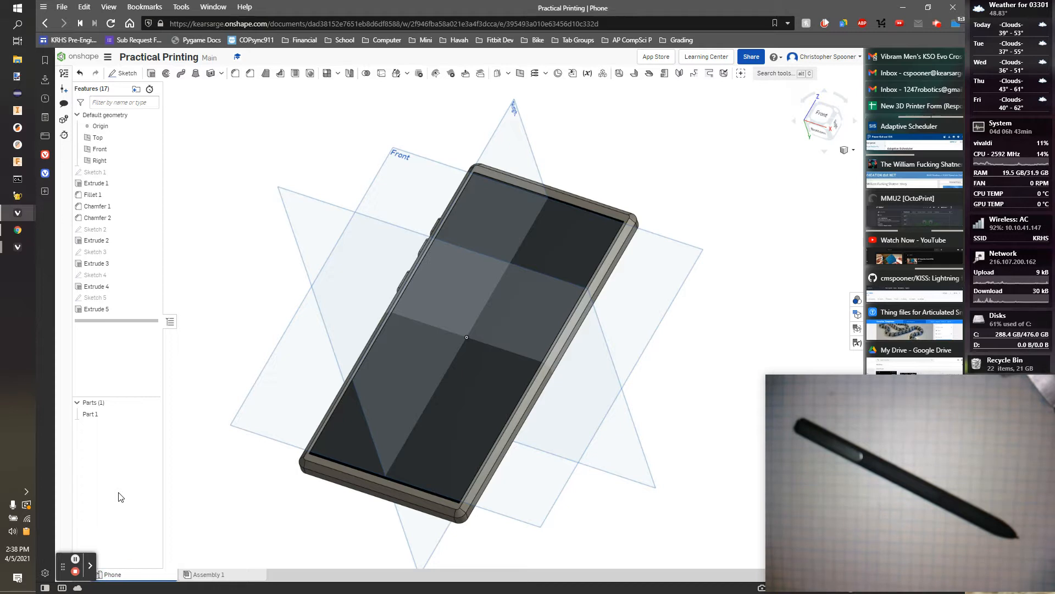
- Rename Part 1 as Phone
right_click(109, 413)
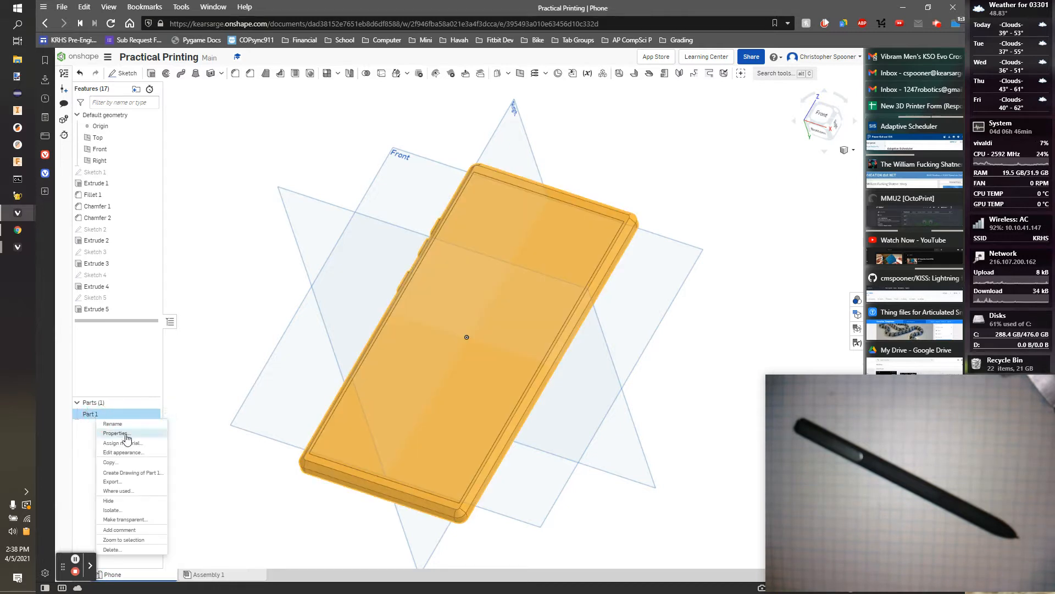
click(125, 426)
text(Phon)
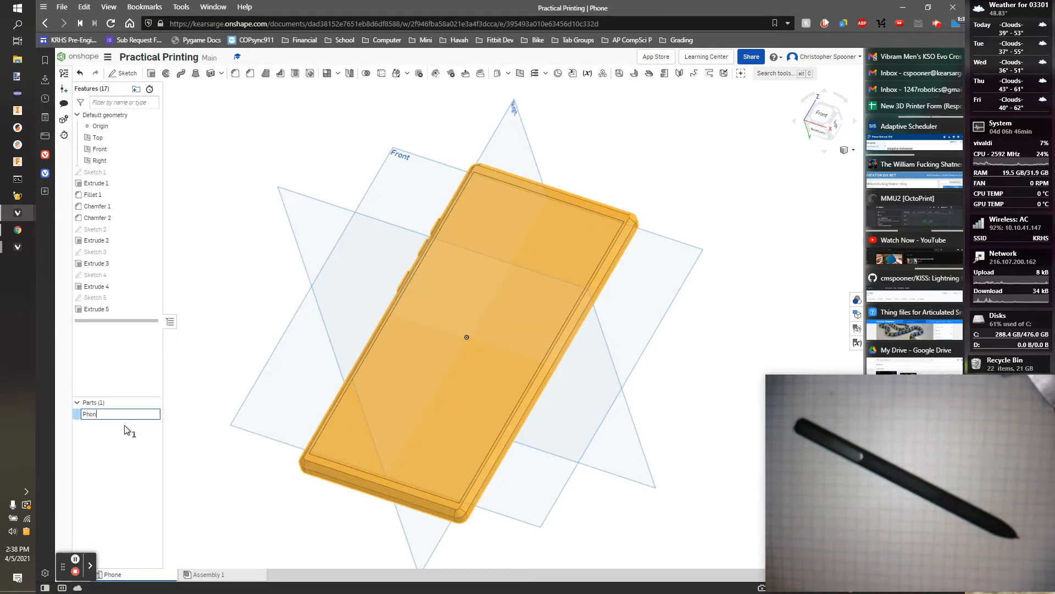
text(e)
key(Return)
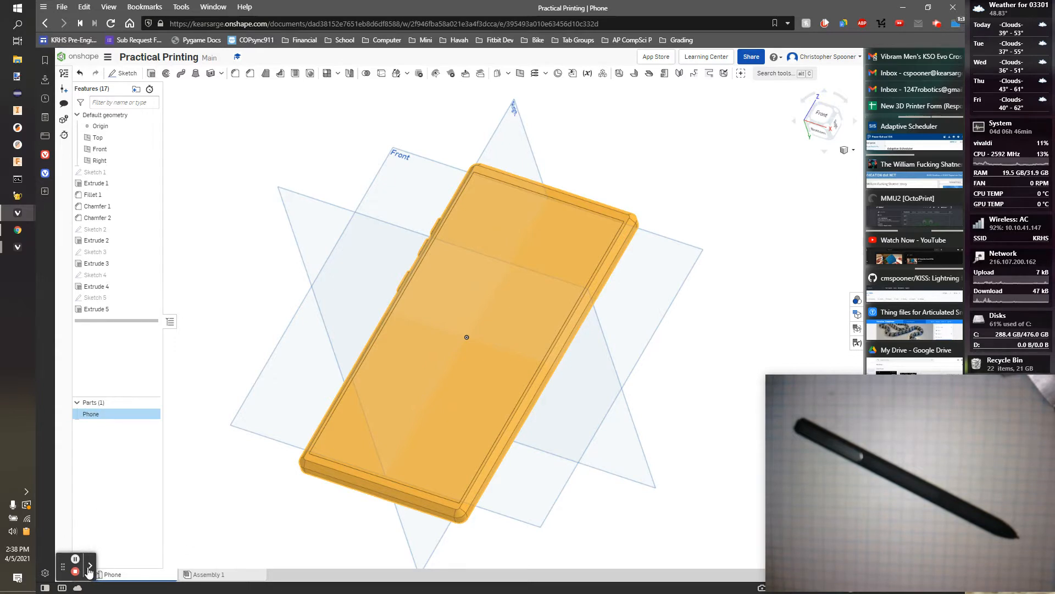
- Create a new part studio in the document and rename it Pen
drag(64, 568, 65, 516)
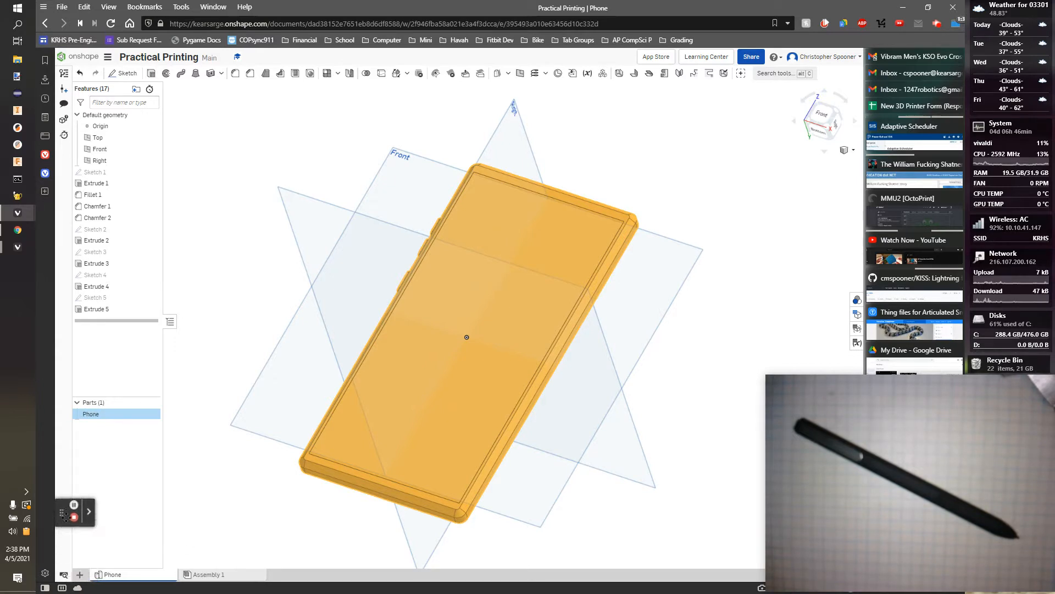
click(80, 575)
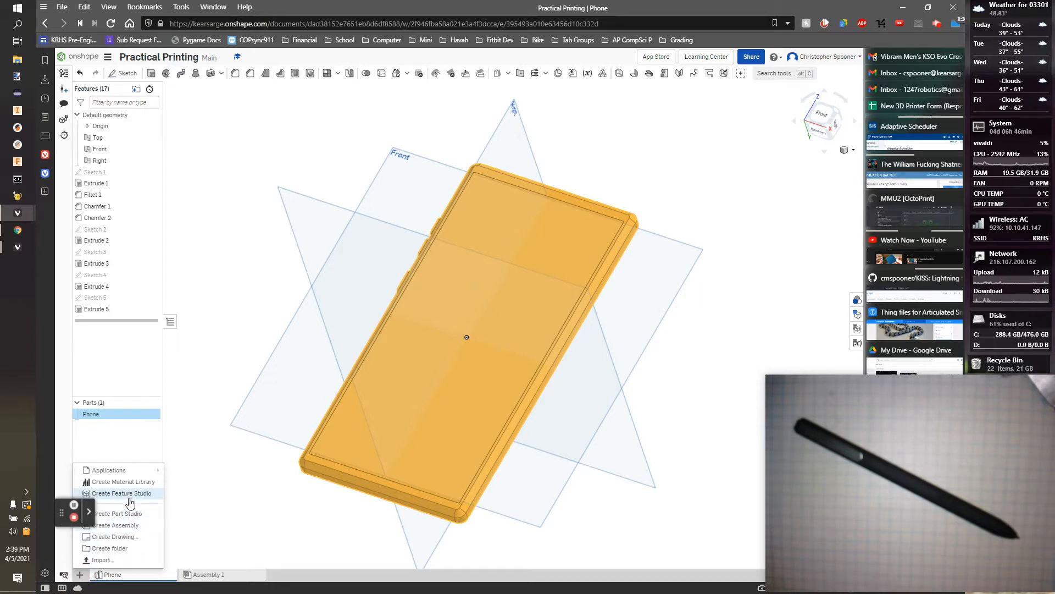
click(138, 514)
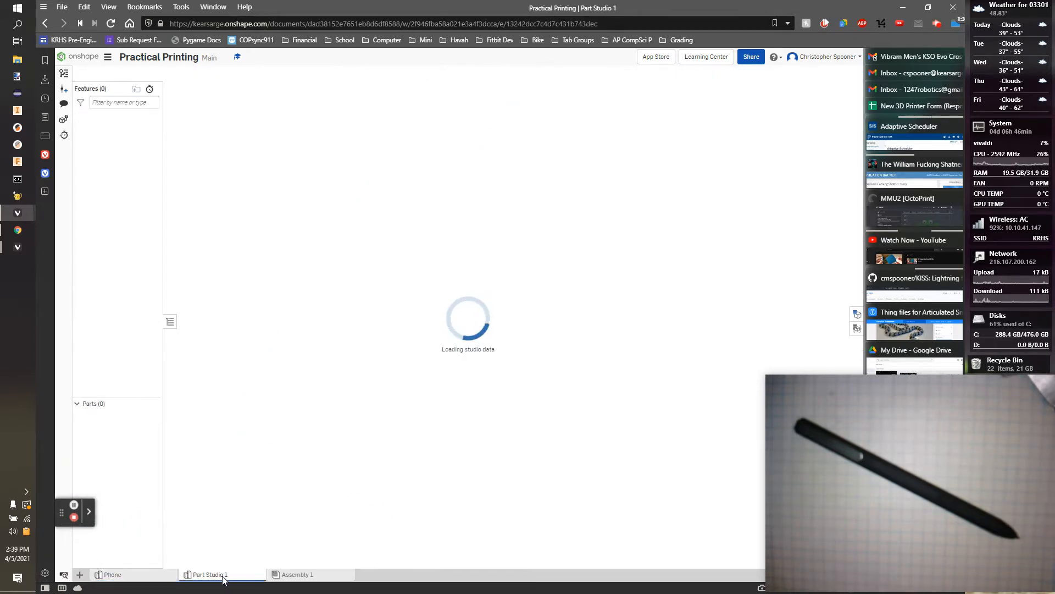
right_click(231, 574)
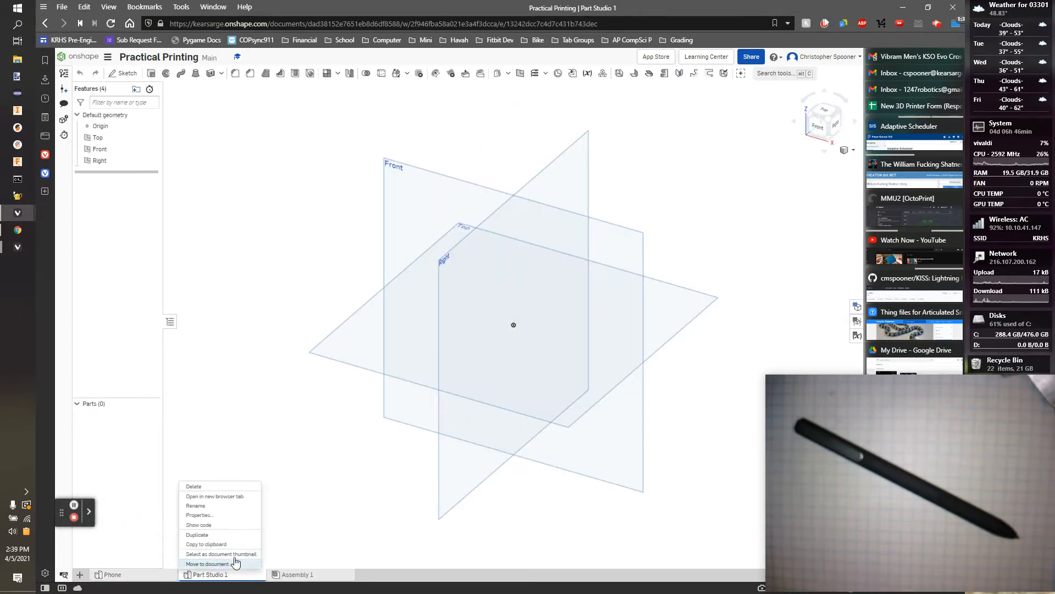
click(219, 505)
text(Pen)
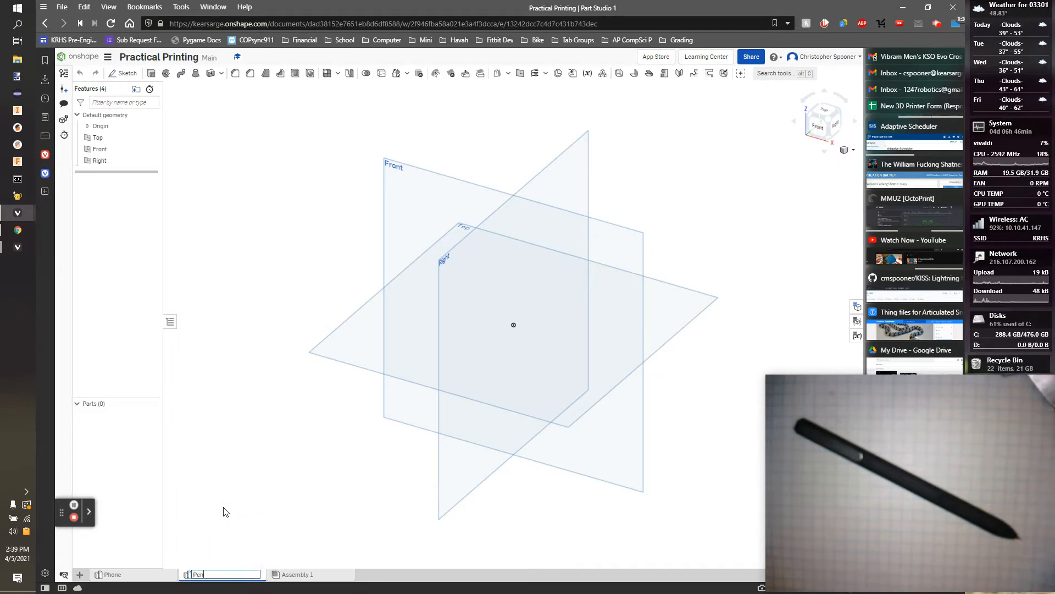
key(Return)
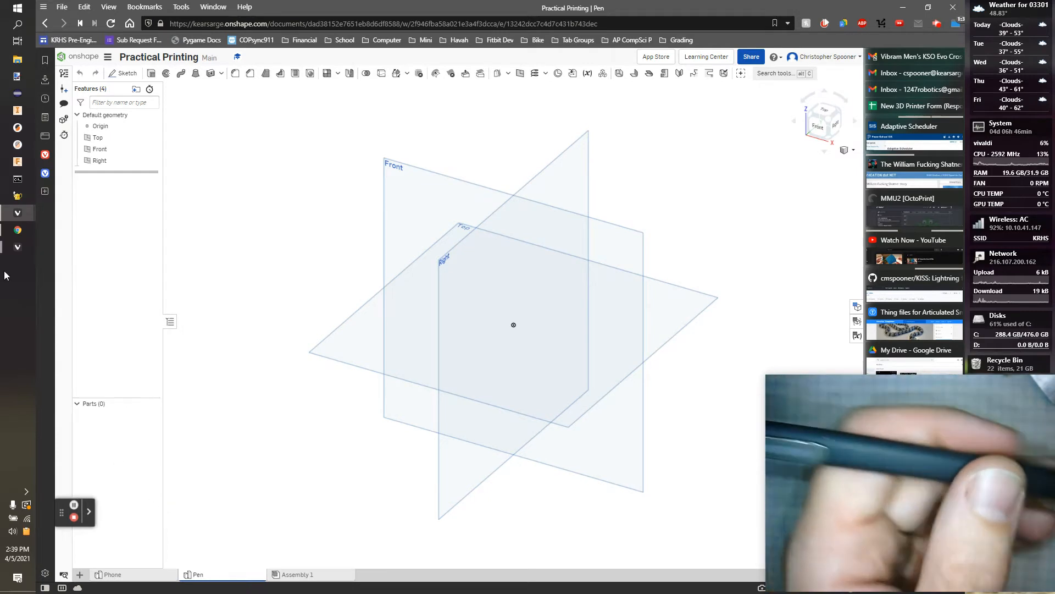
click(123, 73)
click(461, 283)
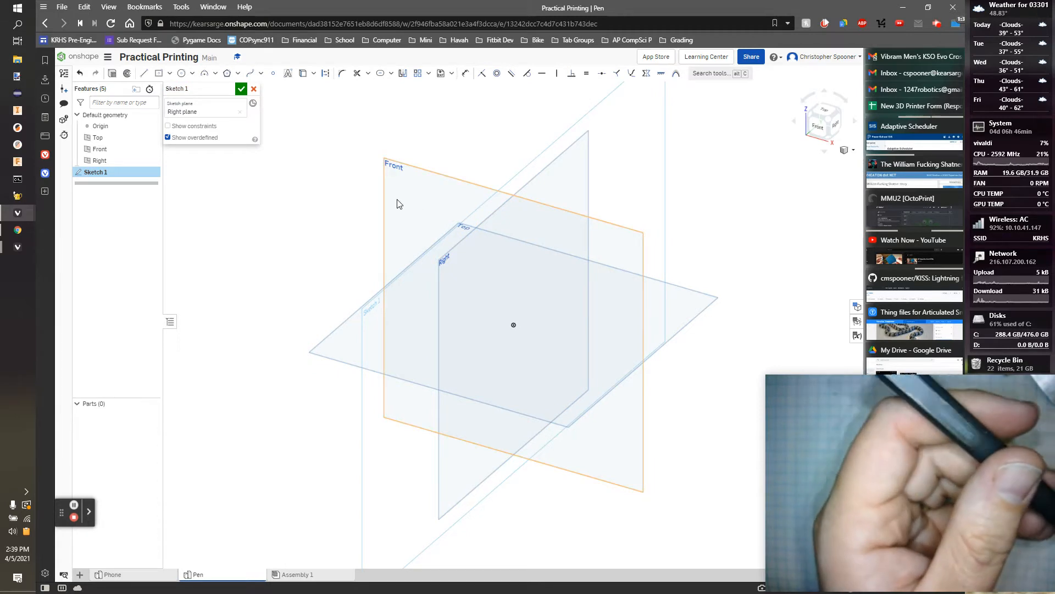
click(253, 89)
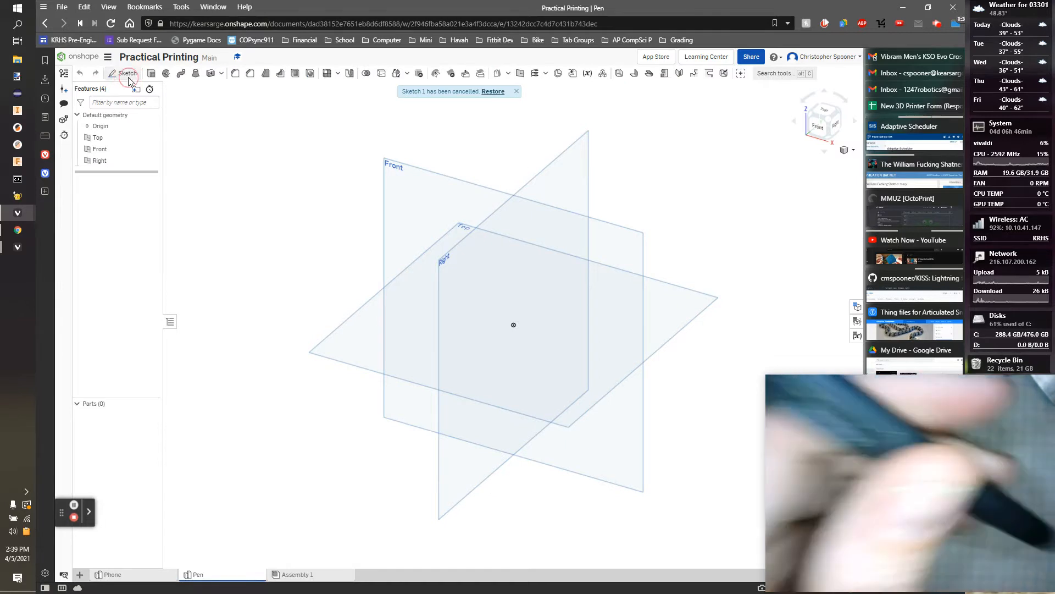
- Start a sketch on the Top plane and draw a horizontal line about 0.654 in long across the origin
click(128, 75)
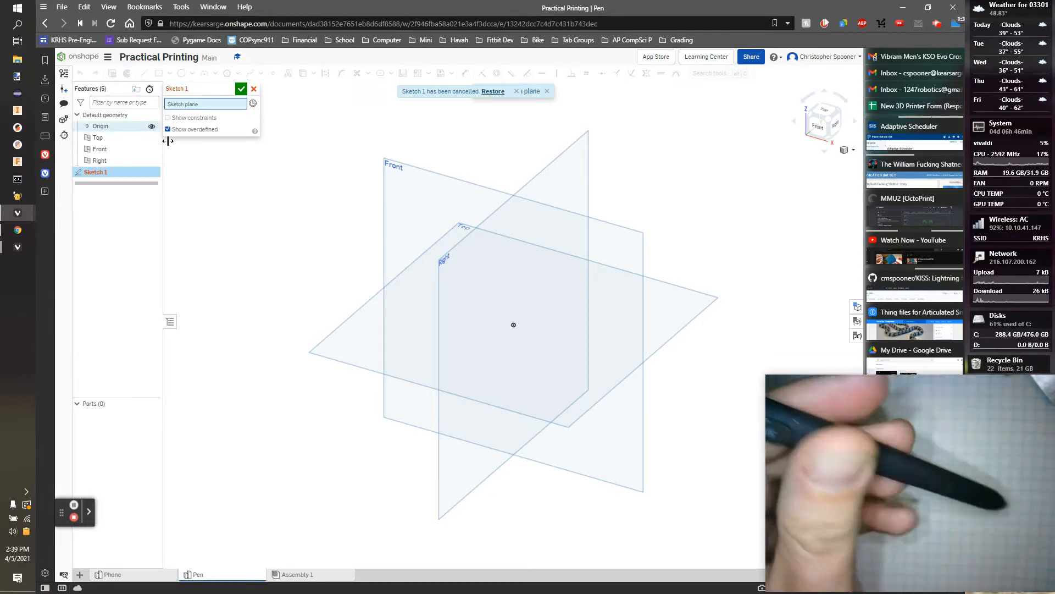
click(364, 350)
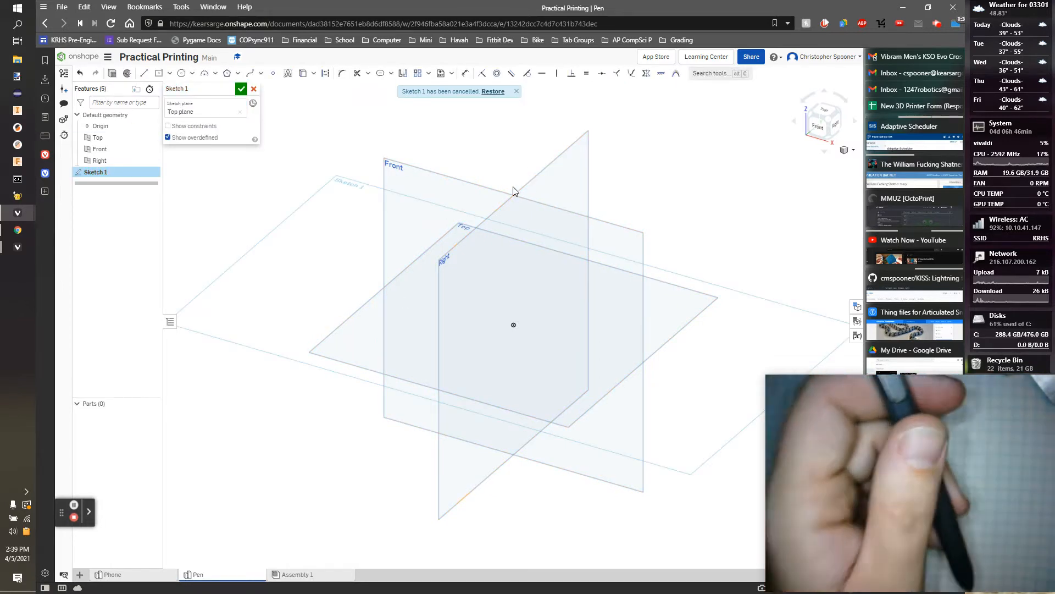
click(143, 74)
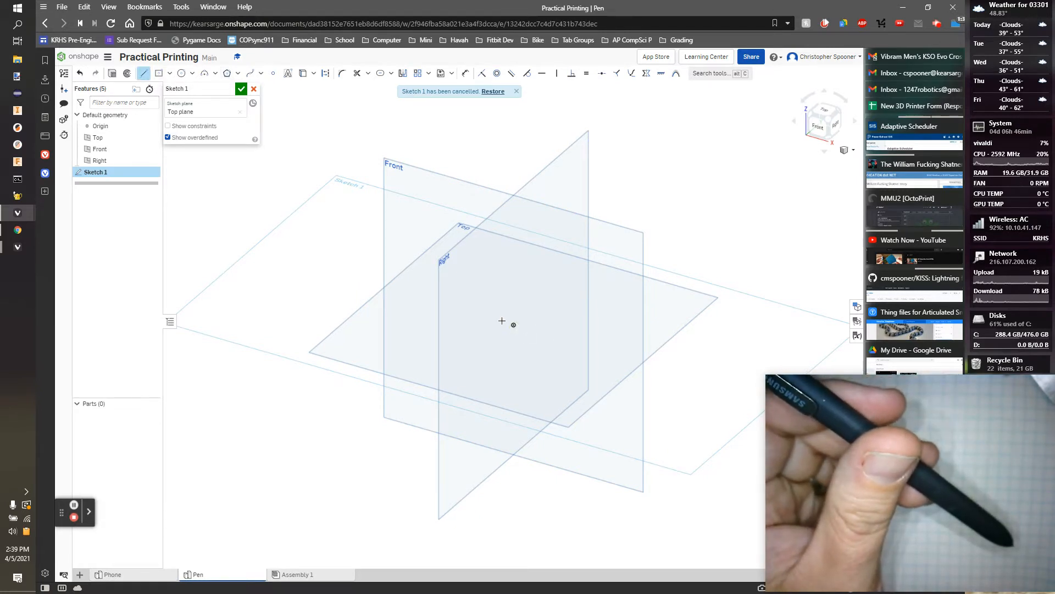
click(529, 328)
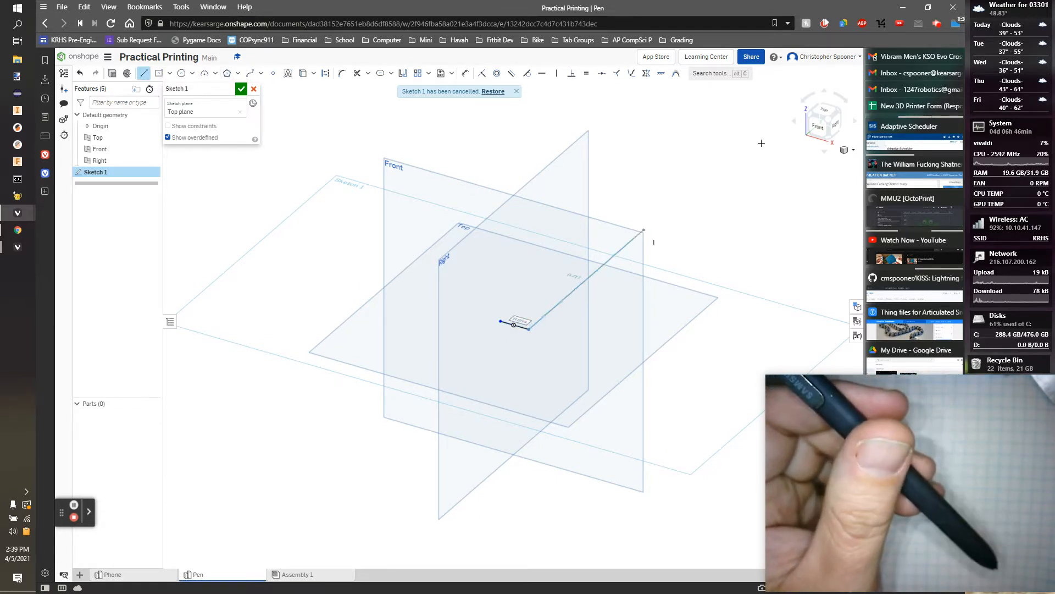
click(826, 110)
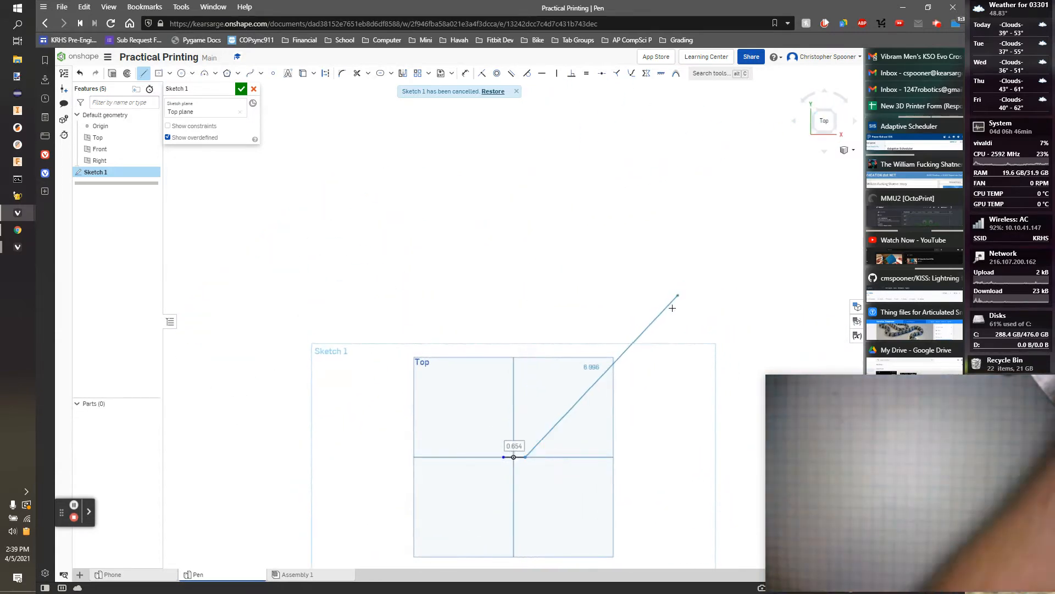
right_click(550, 301)
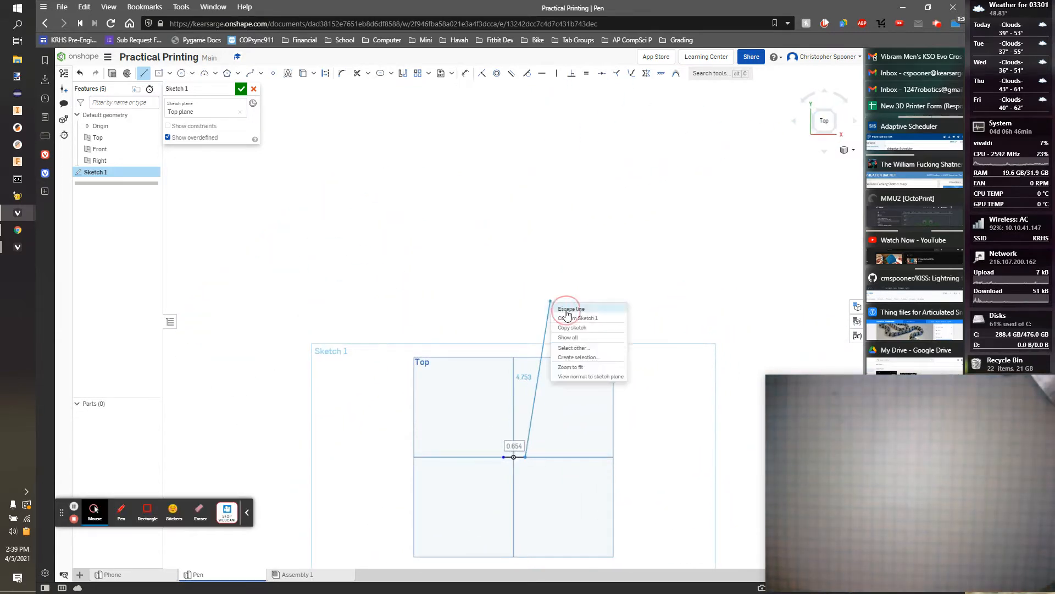
click(566, 306)
click(247, 512)
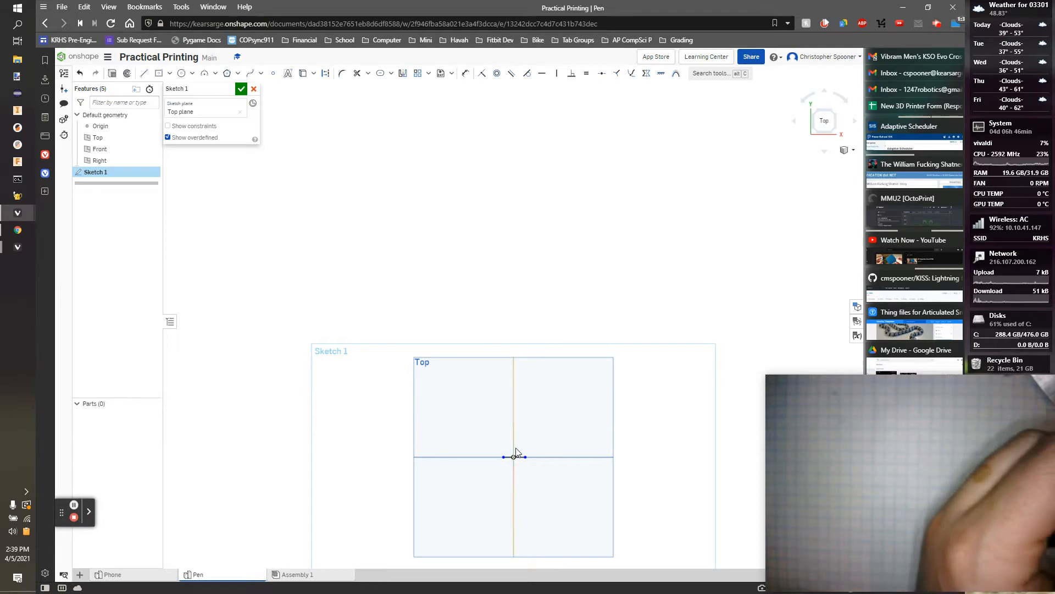
- Create a slot around the horizontal line and set its width to 0.292 in
scroll(509, 446, up, 5)
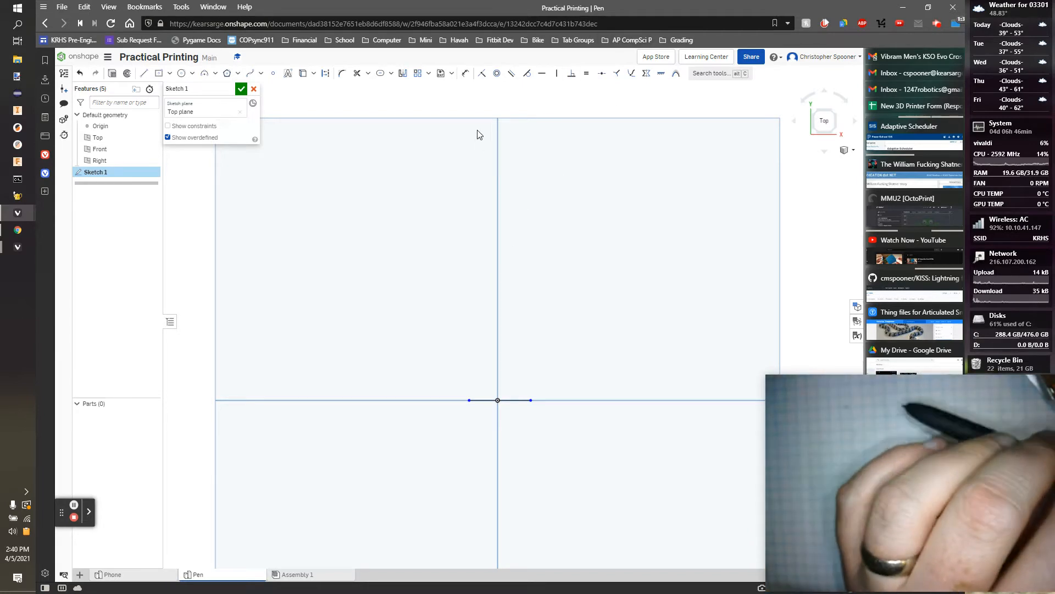
click(379, 73)
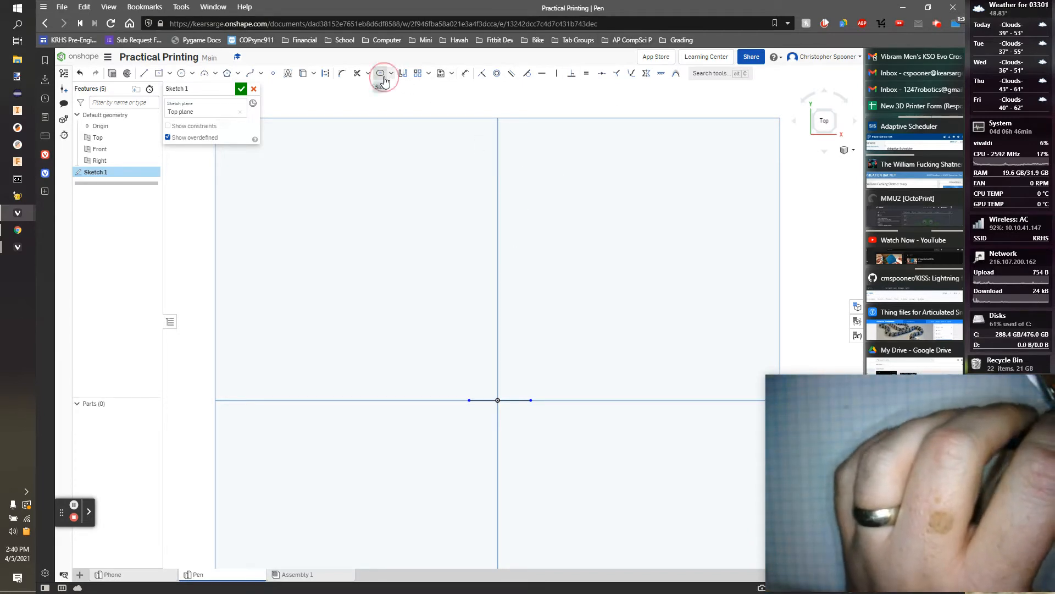
click(509, 401)
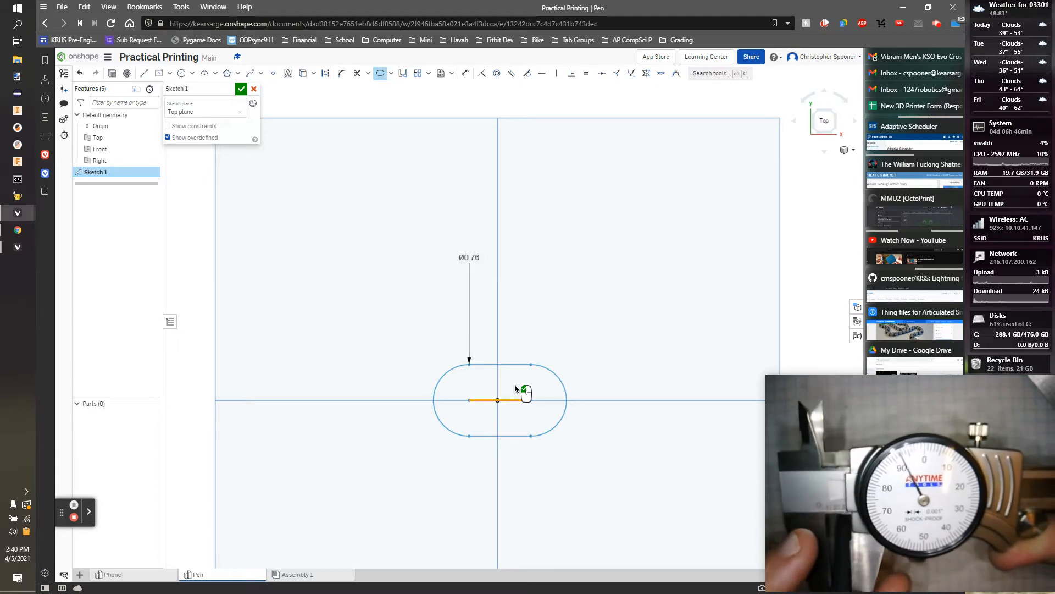
double_click(469, 258)
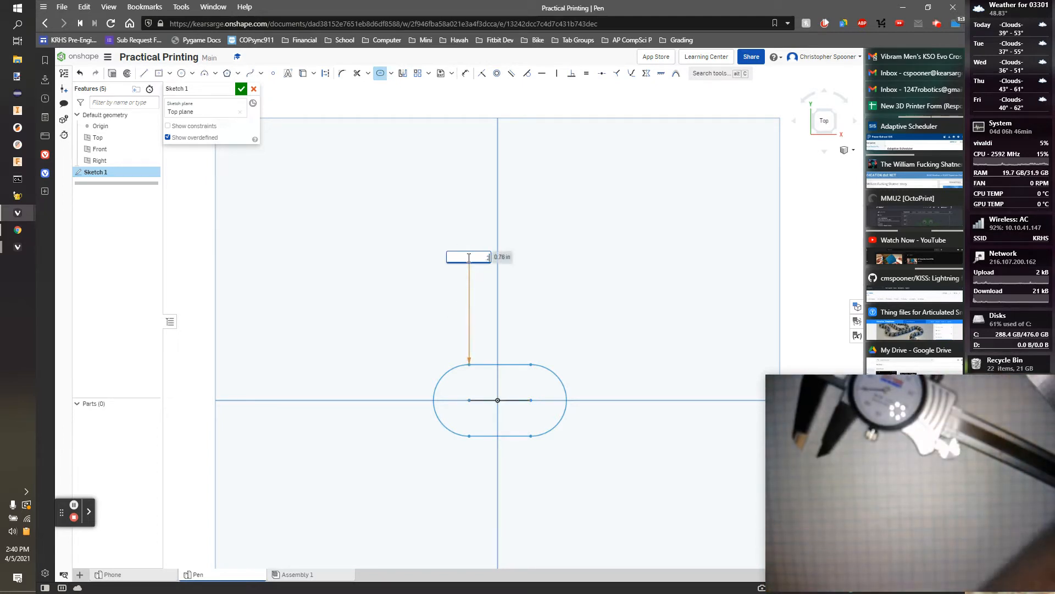
text(.292)
key(Return)
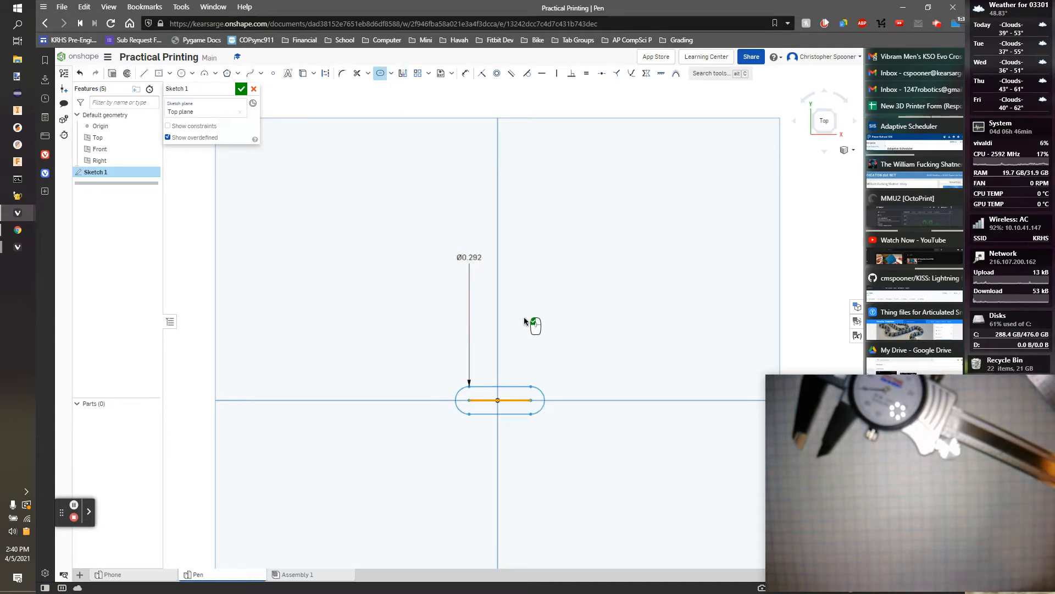
click(524, 317)
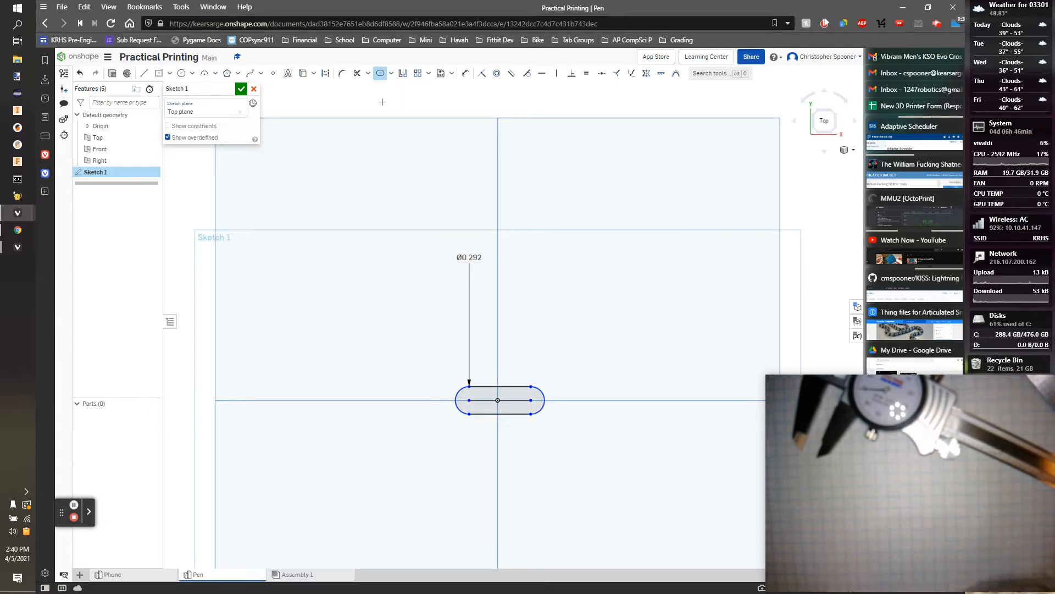
click(454, 405)
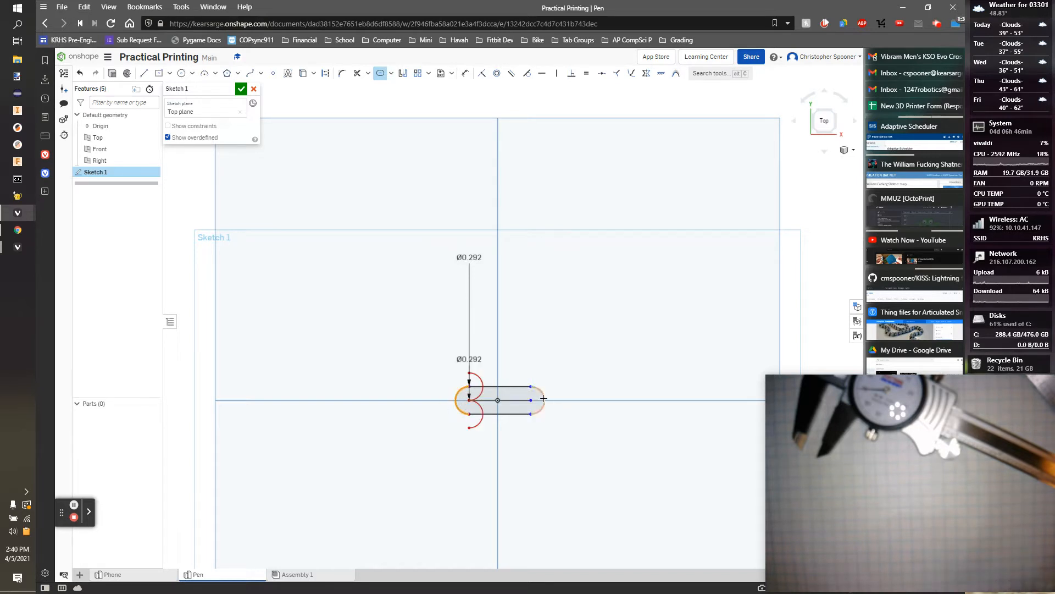
click(544, 398)
key(Escape)
key(ctrl+z)
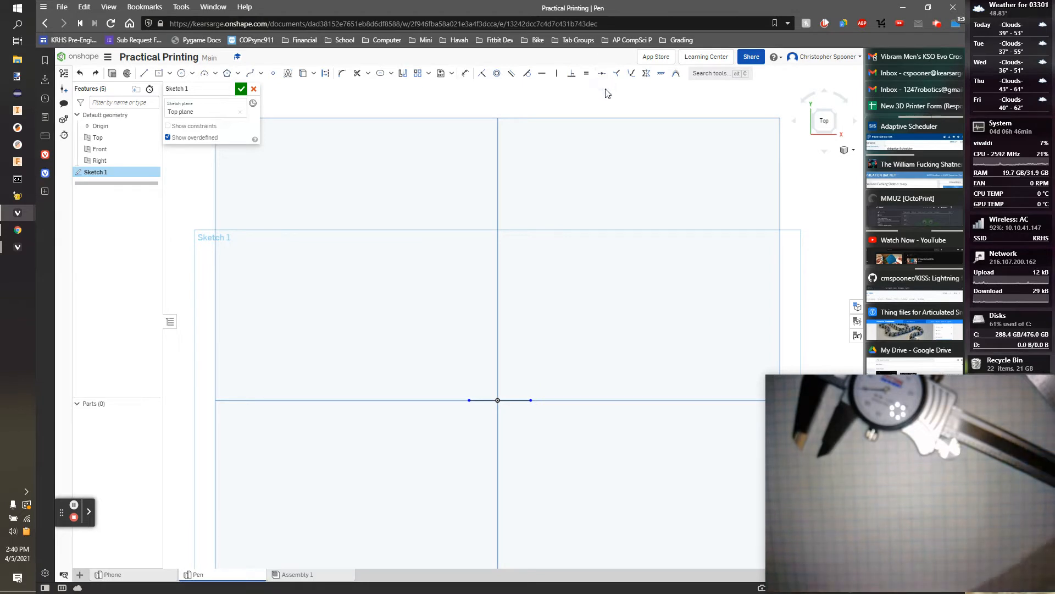
key(ctrl+y)
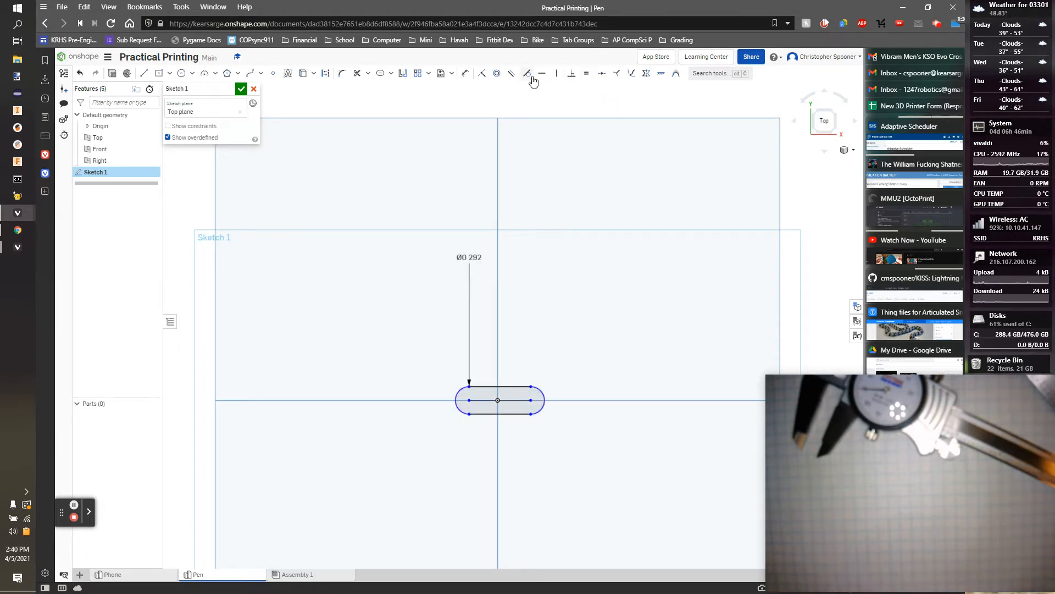
- Dimension the slot's overall length between its two end arcs and set it to 0.37 in
click(481, 73)
click(466, 74)
click(546, 399)
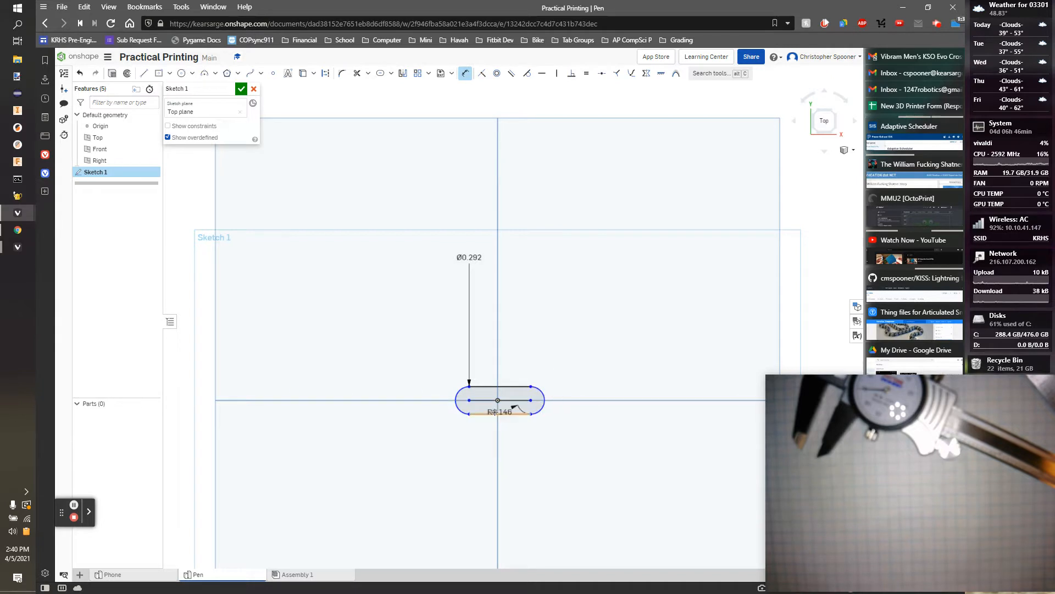
click(456, 400)
click(512, 331)
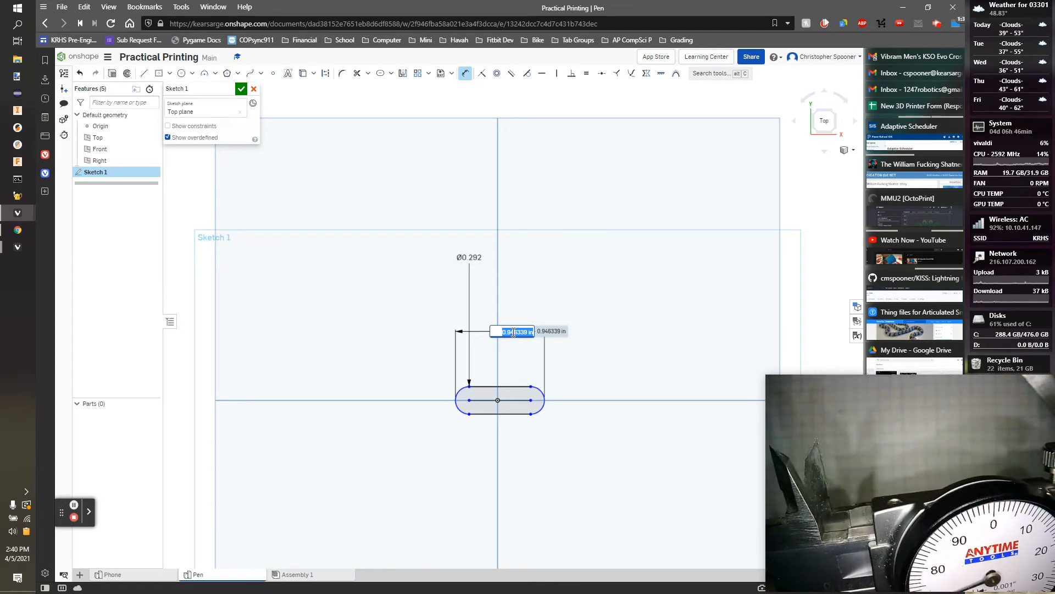
key(BackSpace)
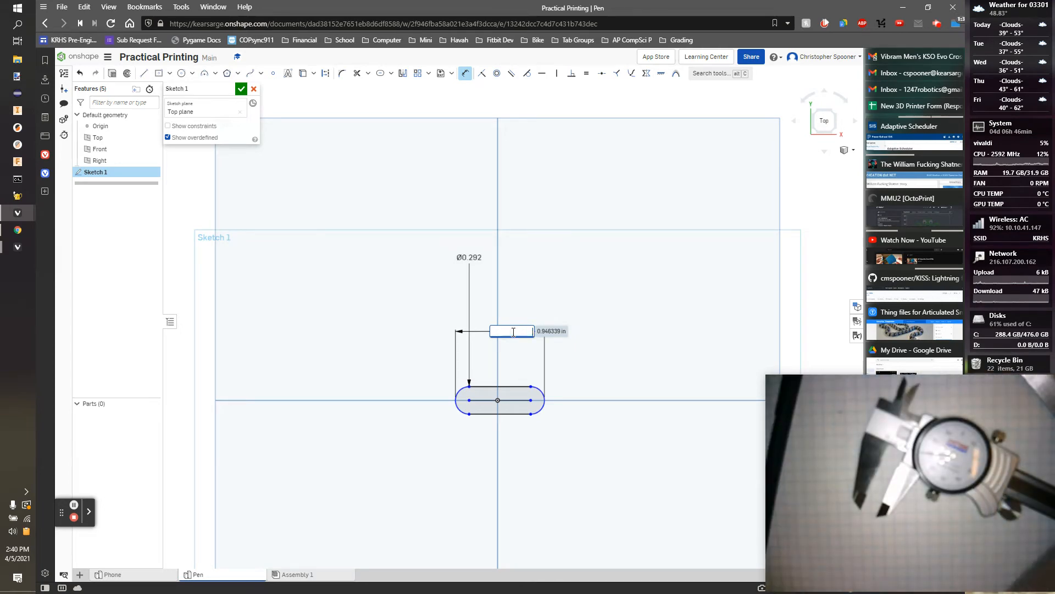
text(0.37)
key(Return)
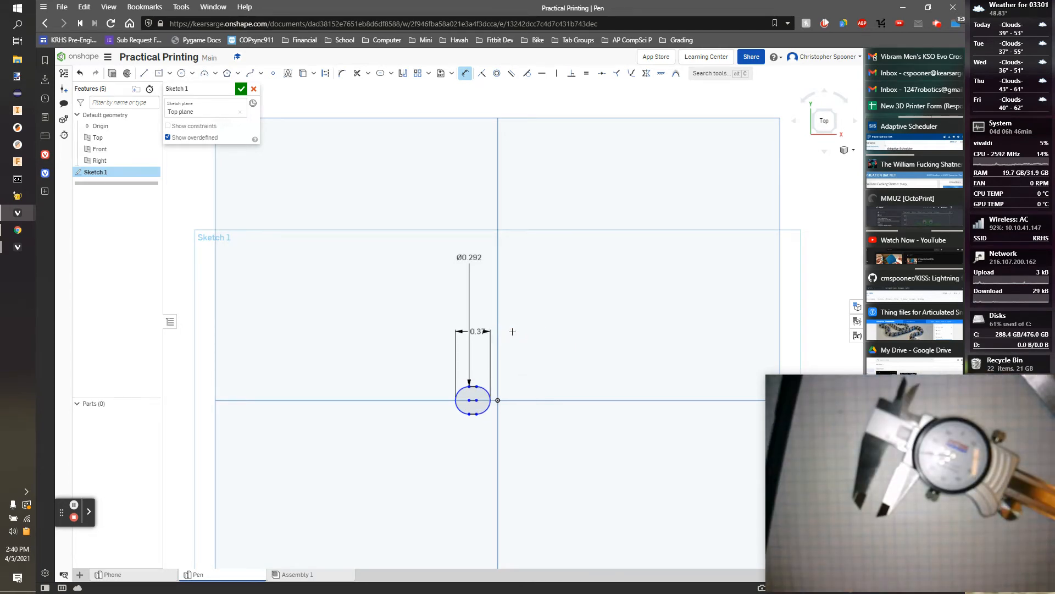
- Center the slot on the origin by dimensioning its left end arc to the origin at half of 0.370 in, 0.185 in
scroll(474, 402, up, 3)
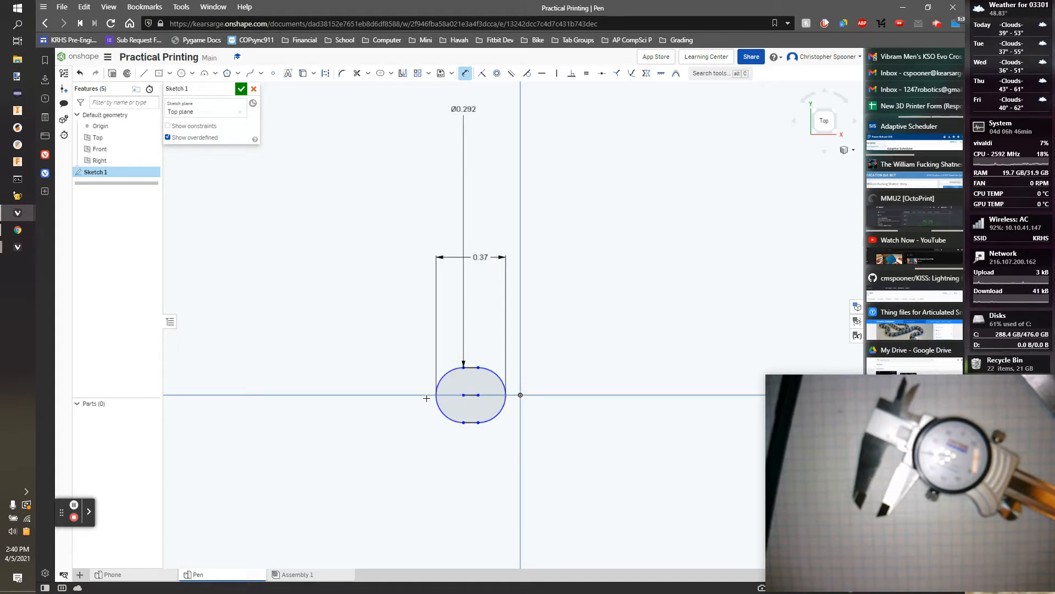
click(443, 368)
click(451, 332)
text(3)
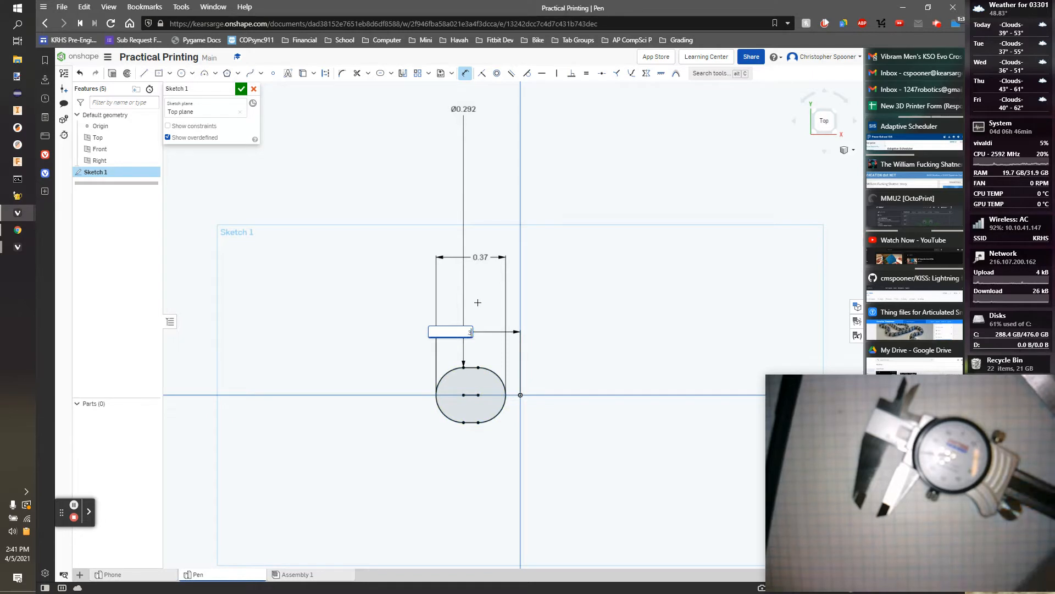
text(70/2)
key(Return)
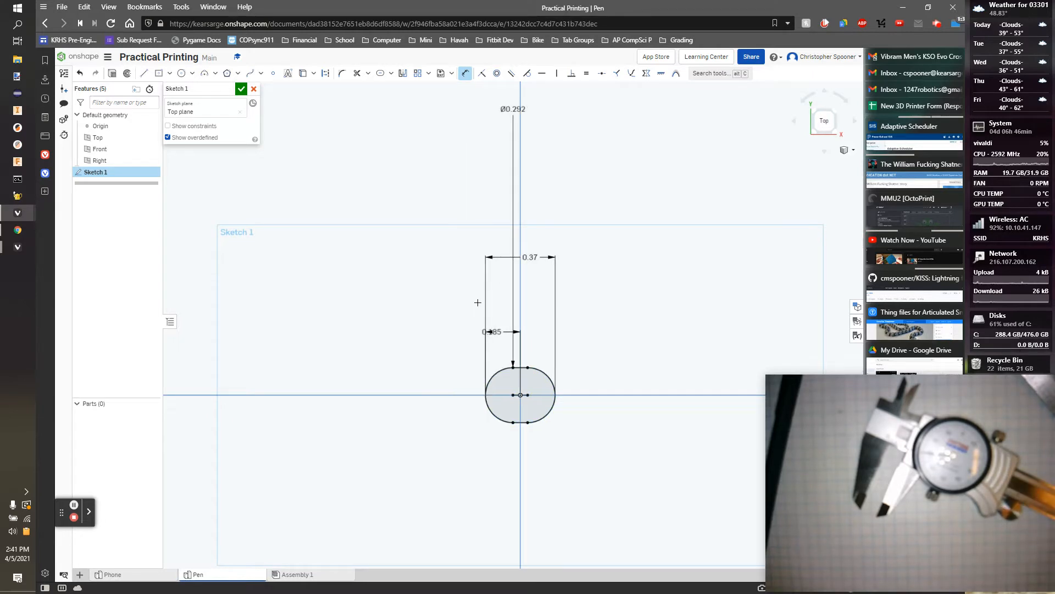
- Extrude the slot profile as a new solid, symmetric about the sketch plane, with a depth of 5.329 in
key(shift+e)
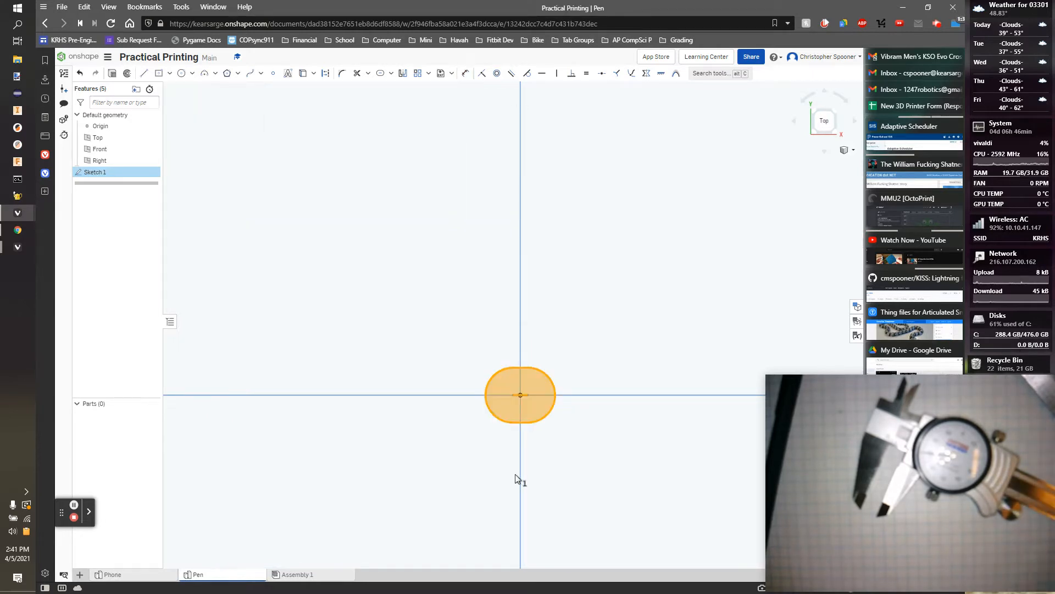
click(835, 111)
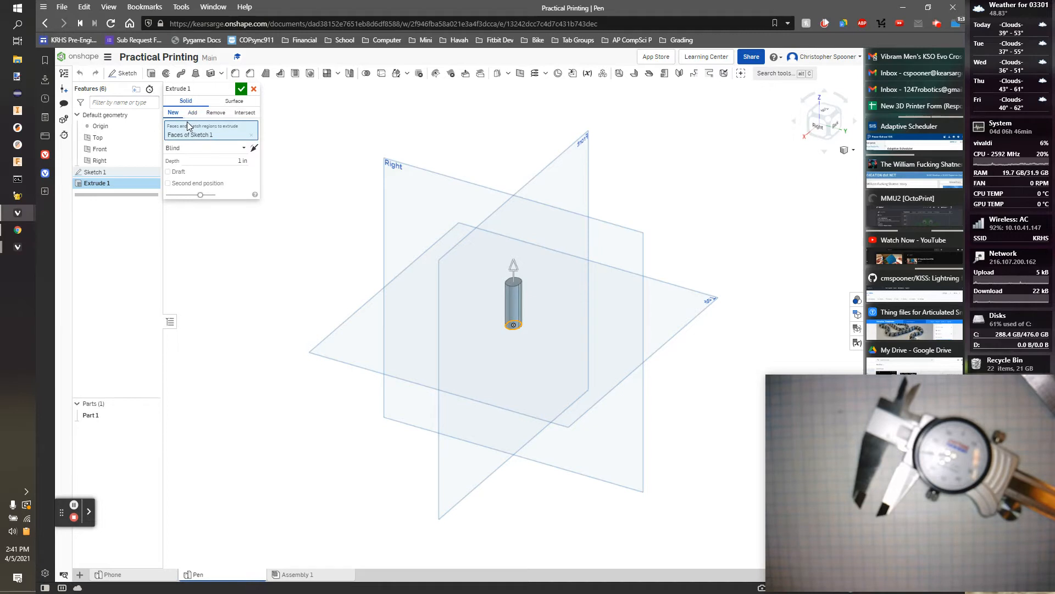
click(246, 148)
click(232, 165)
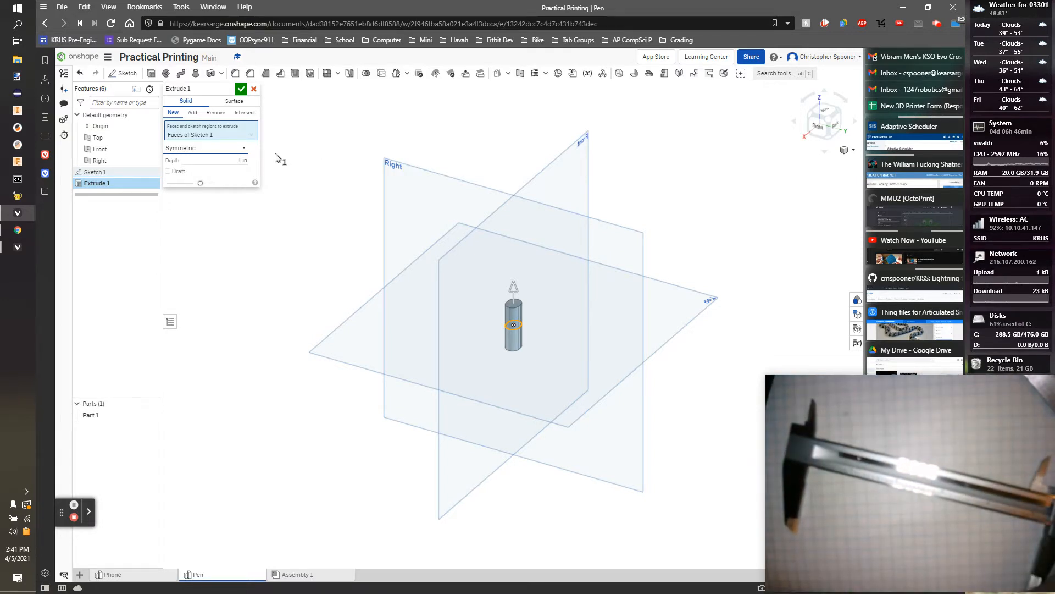
click(242, 160)
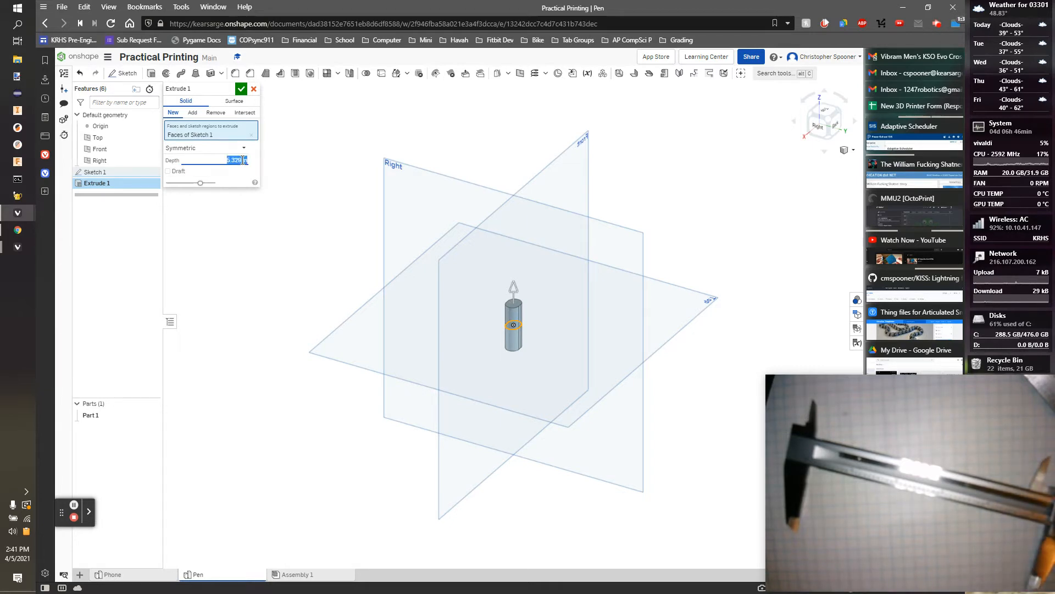
key(Return)
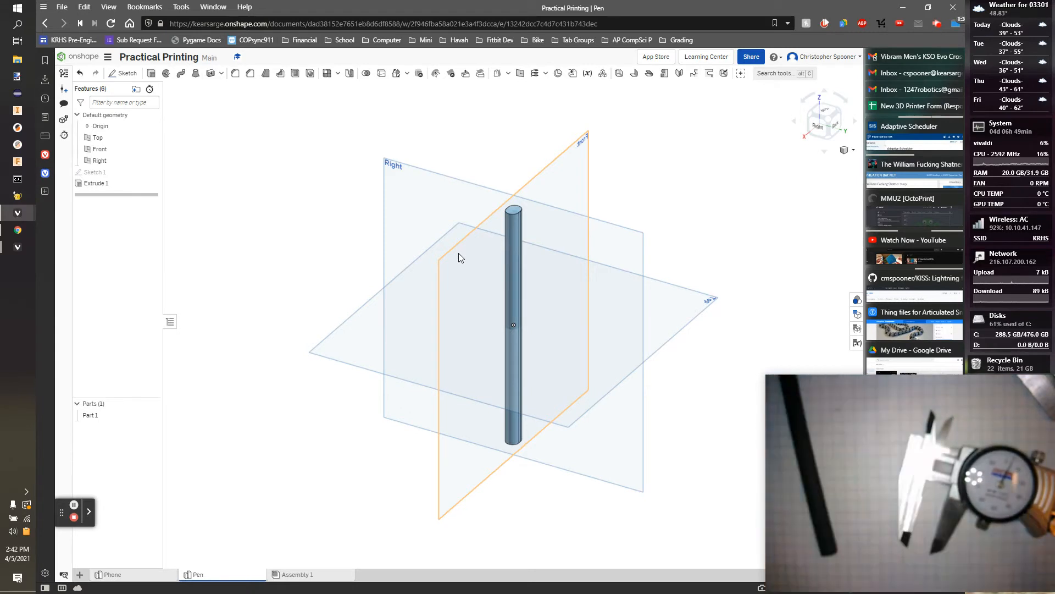
- Shorten the pen body's extrusion by half an inch by setting its depth to 5.329 in-.5in
double_click(103, 184)
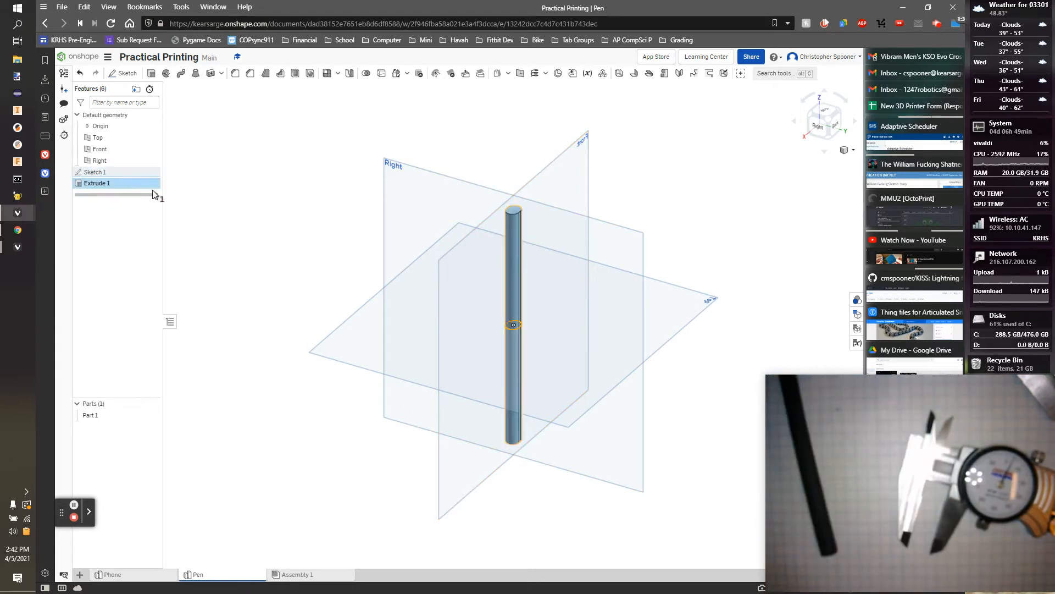
click(247, 160)
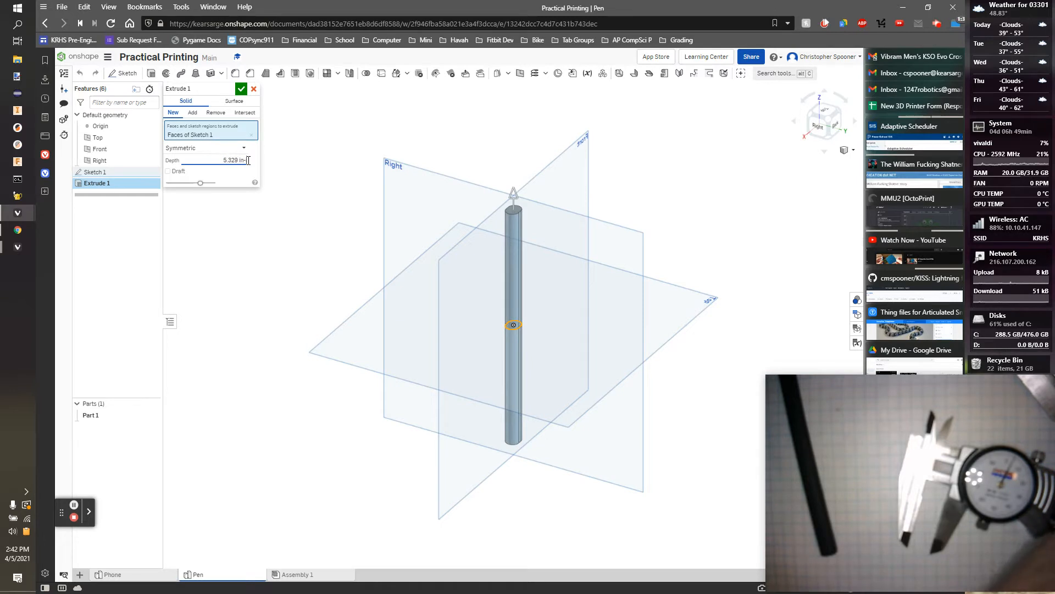
text(-.5in)
key(Return)
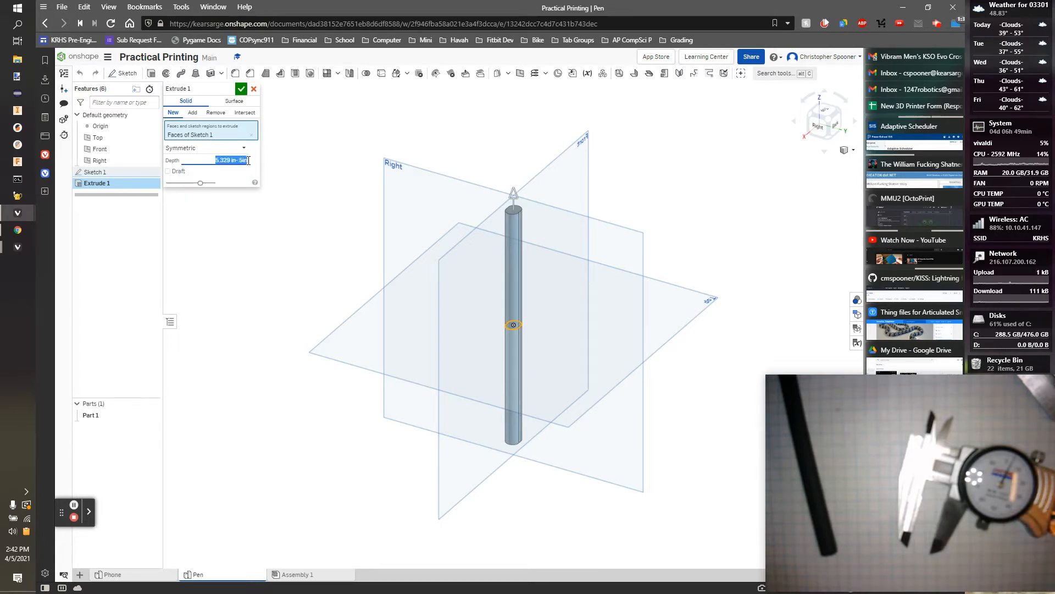
click(240, 89)
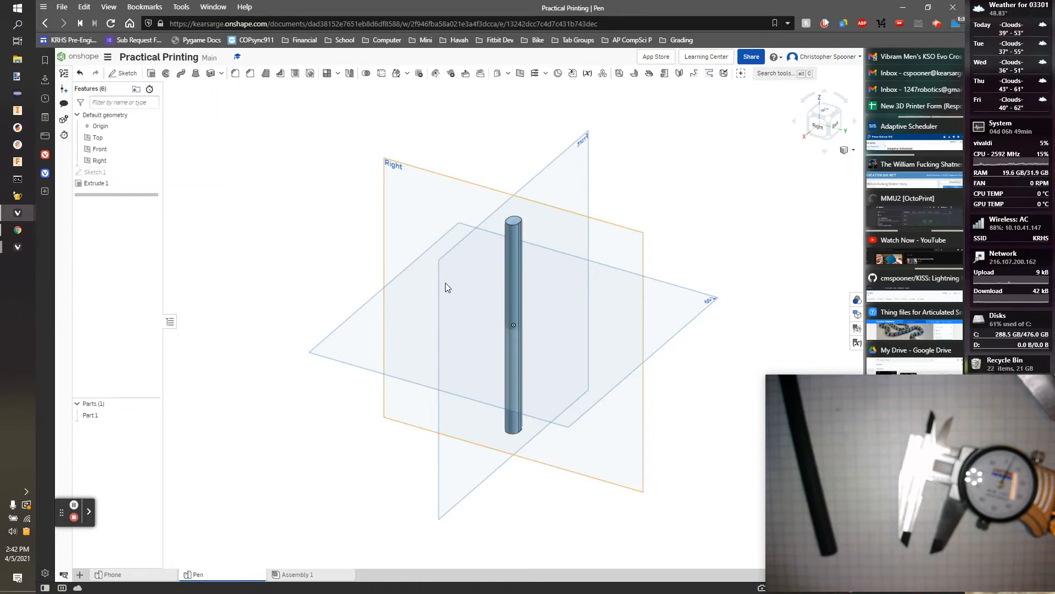
mouse_move(445, 283)
right_down()
mouse_move(436, 330)
mouse_move(435, 284)
right_up()
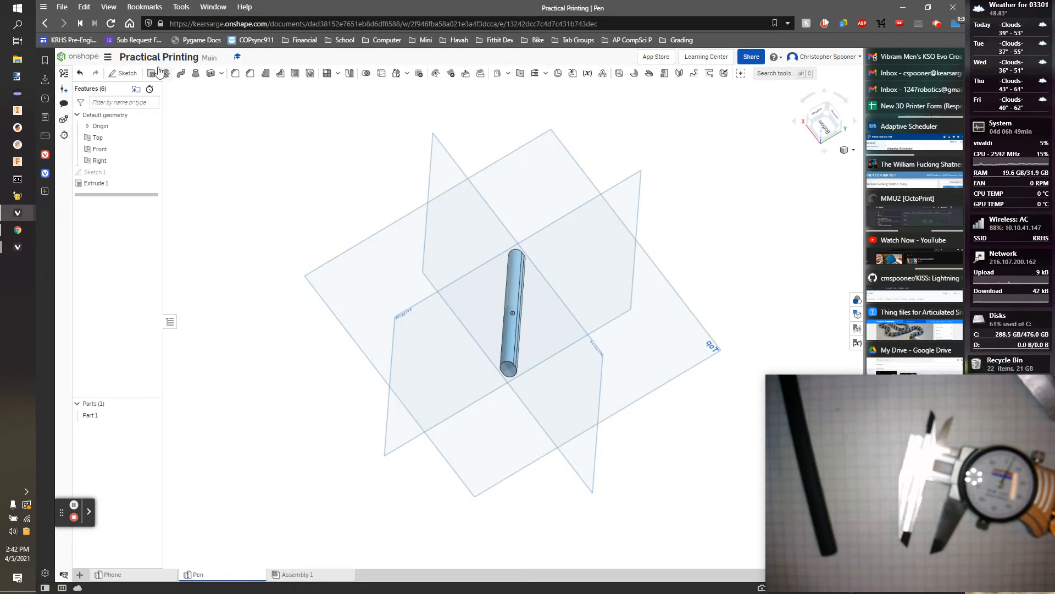
click(125, 73)
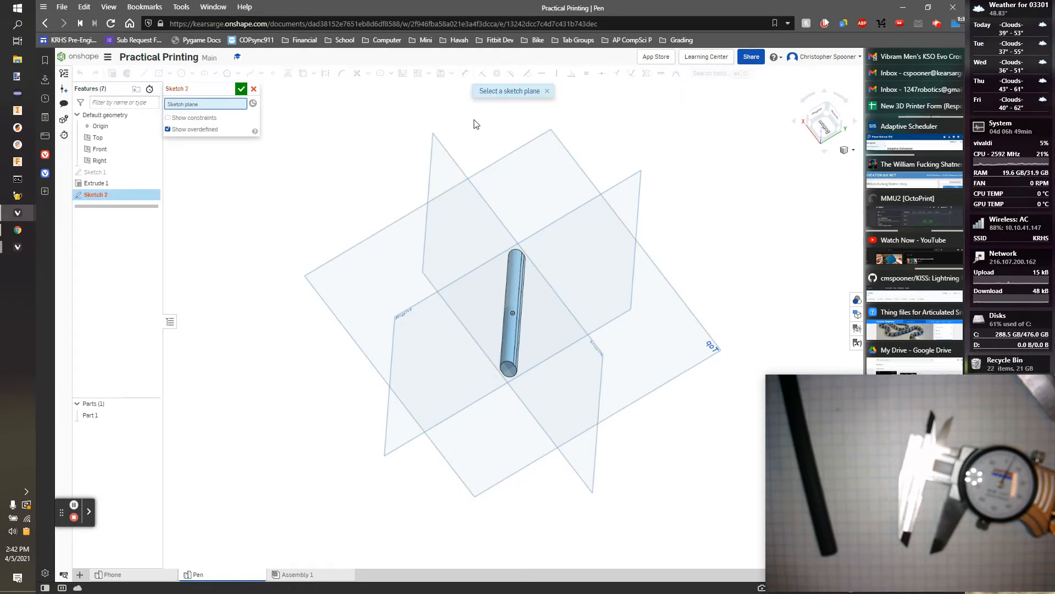
click(254, 89)
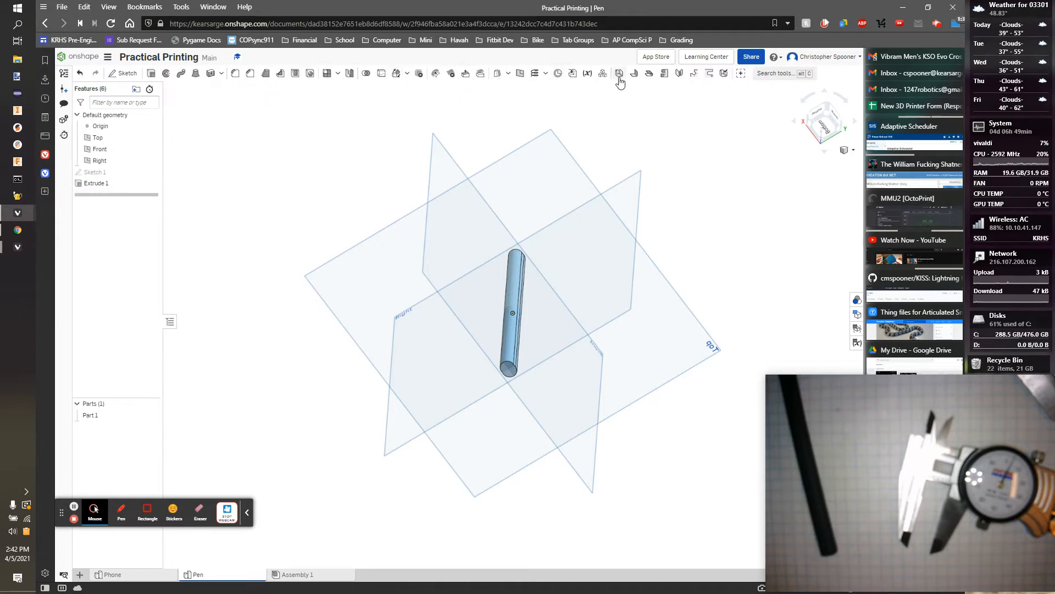
- Create a plane offset 0.5 in outward from the lower end face of the pen body
right_drag(657, 128, 713, 166)
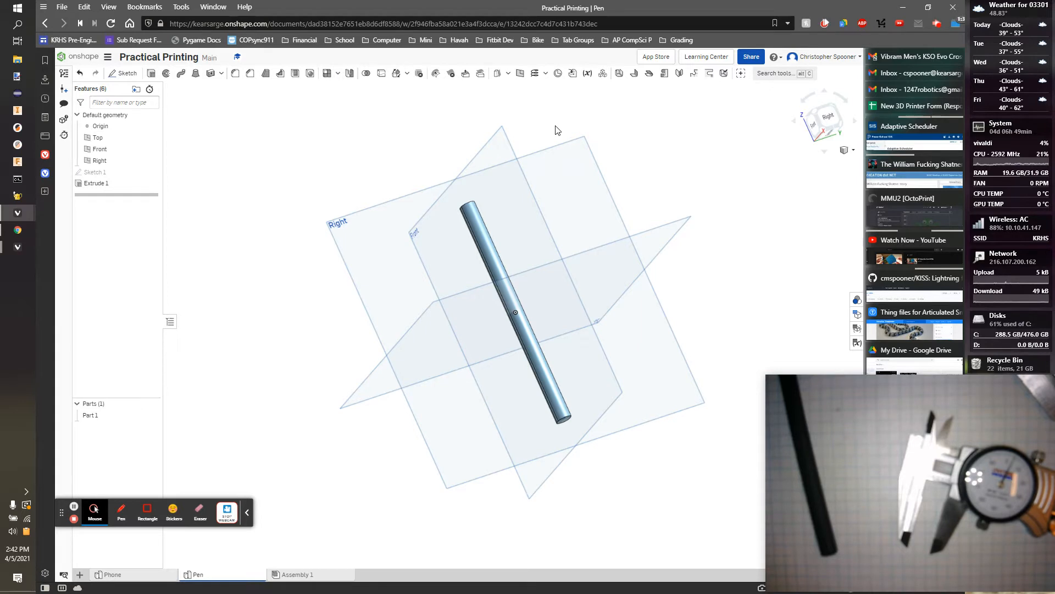
scroll(556, 130, up, 2)
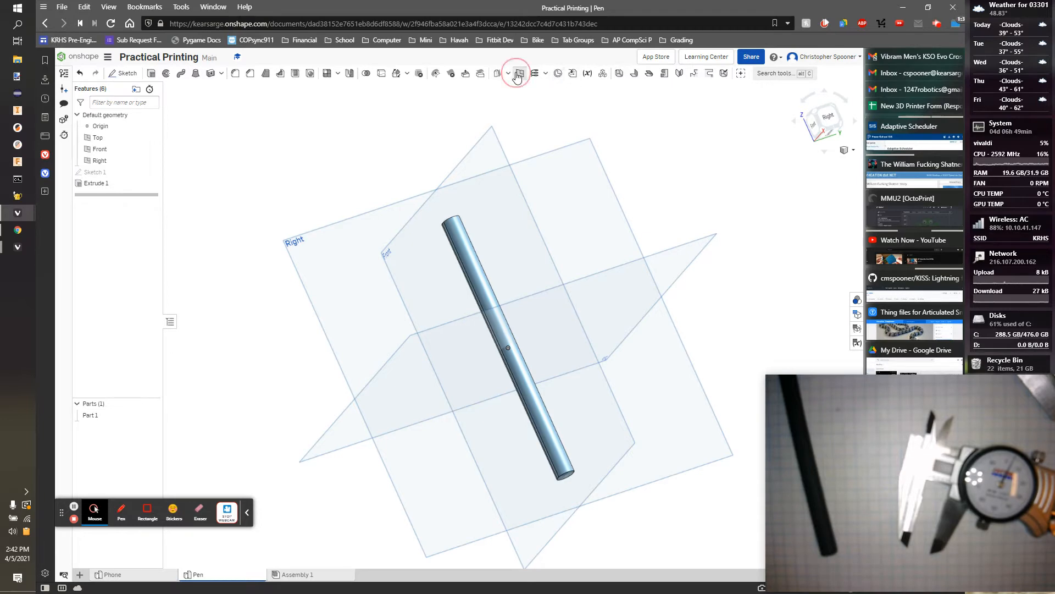
click(517, 75)
scroll(546, 379, down, 1)
right_drag(595, 494, 546, 405)
scroll(523, 405, up, 5)
scroll(523, 406, up, 3)
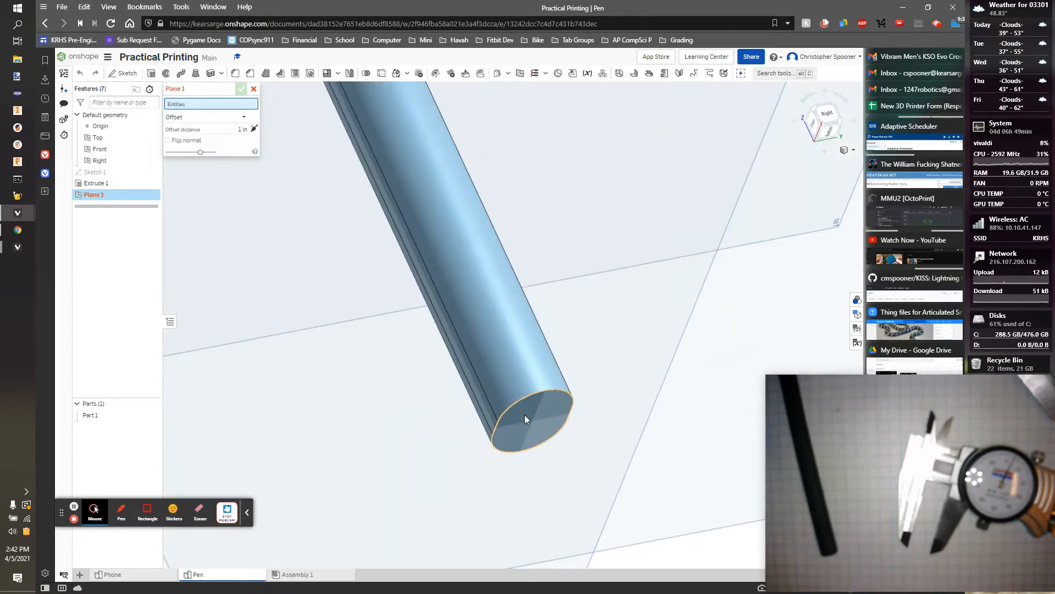
click(532, 426)
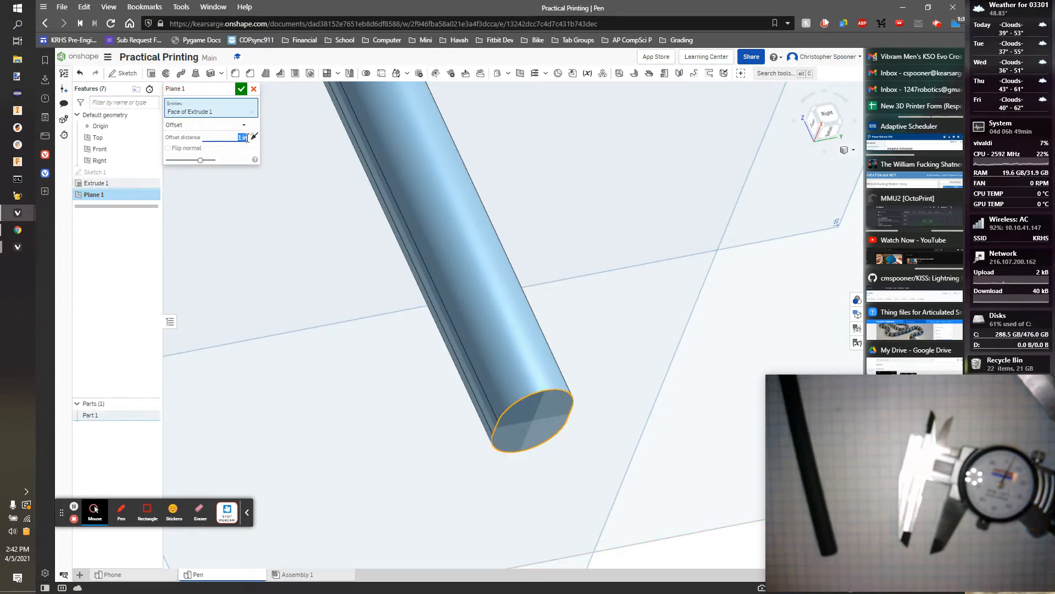
scroll(461, 224, down, 2)
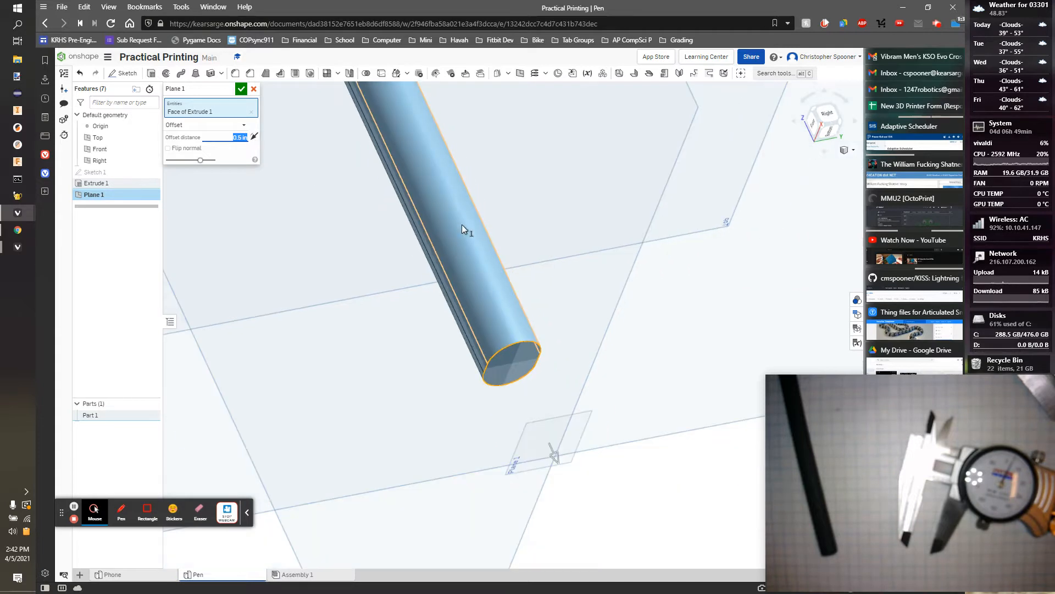
click(241, 90)
- Create a new sketch and set its sketch plane to Plane 1, the offset plane below the pen body
key(shift+s)
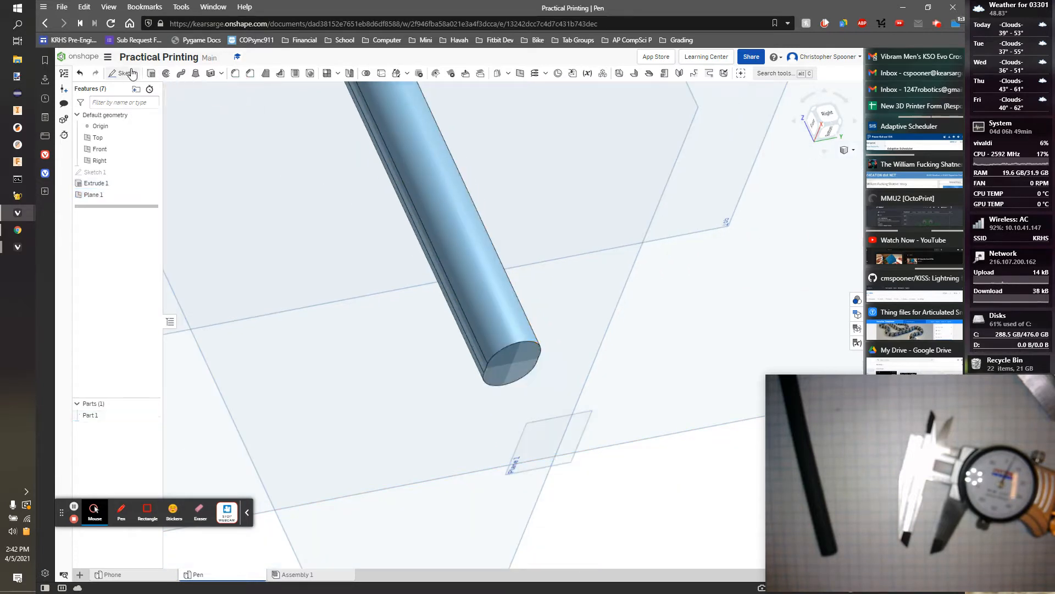
click(537, 448)
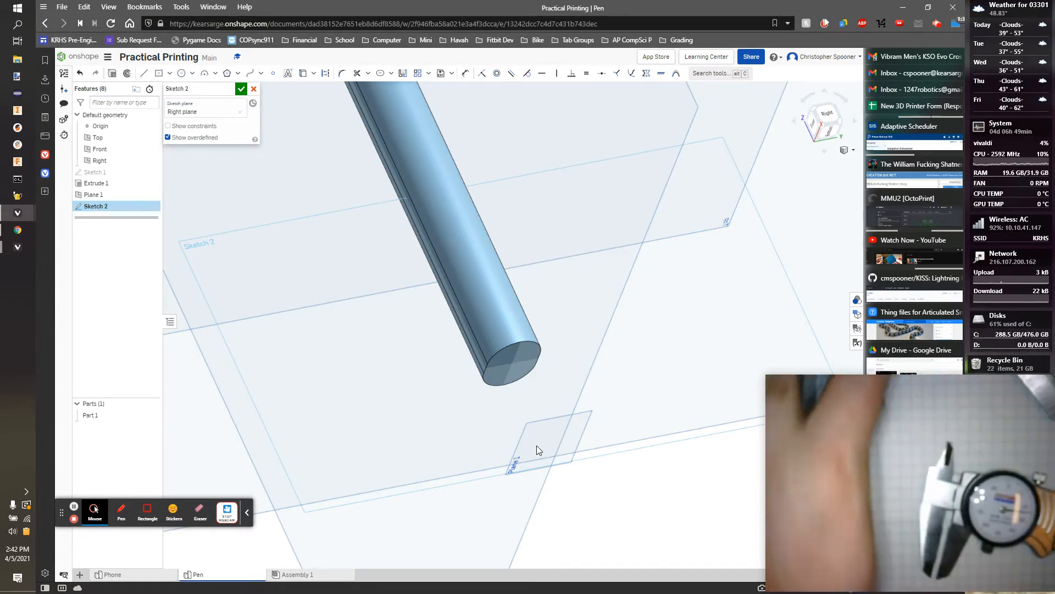
key(n)
key(c)
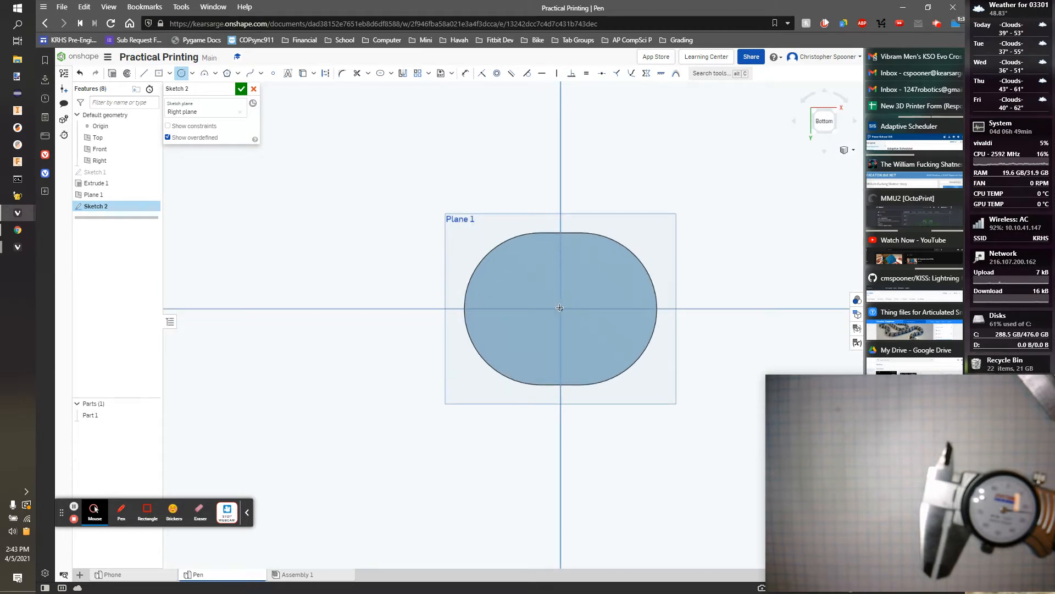
key(Escape)
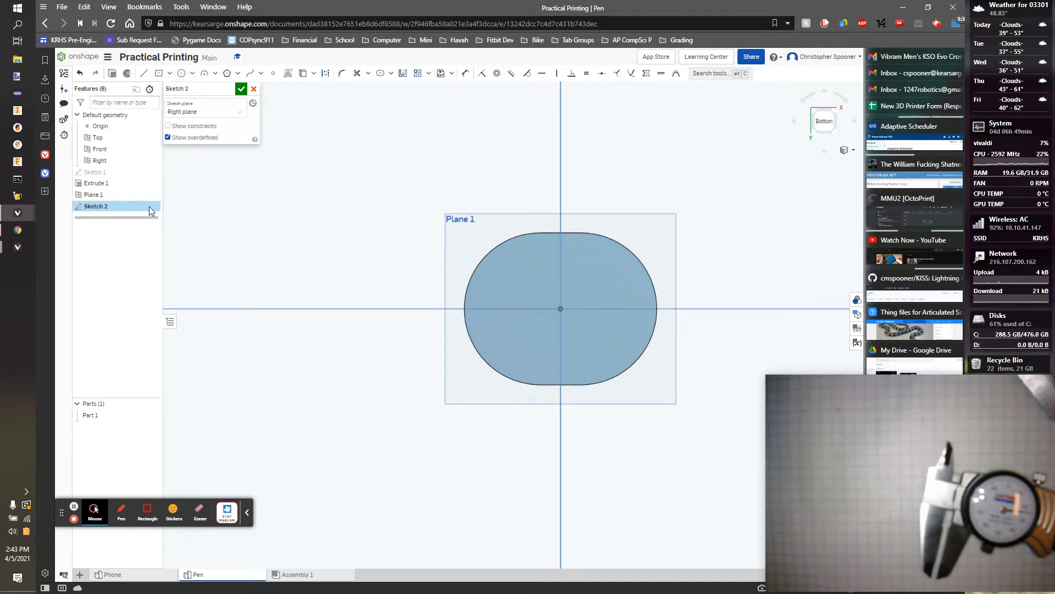
click(239, 112)
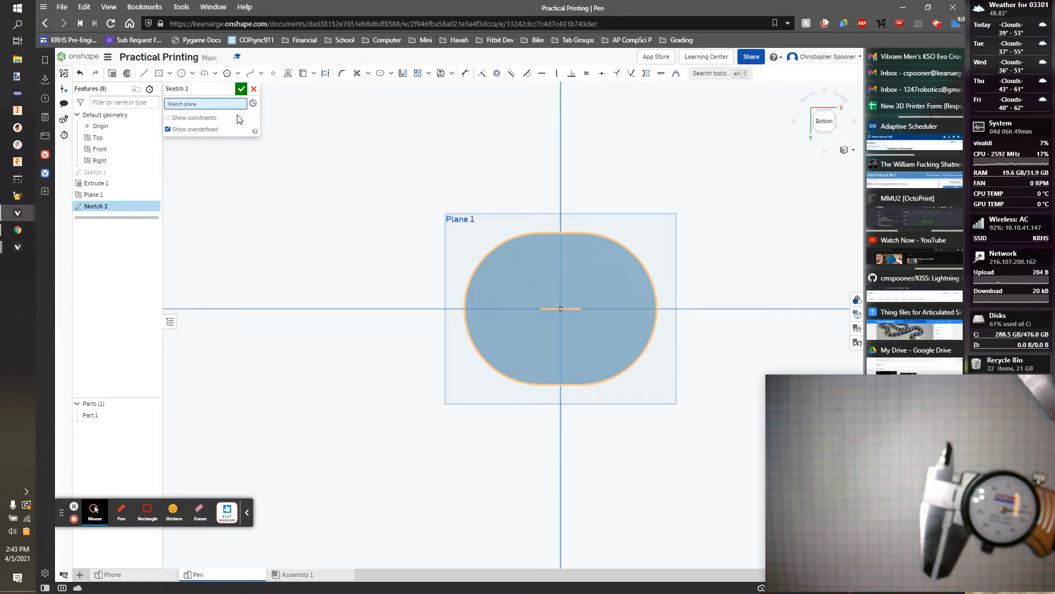
click(96, 199)
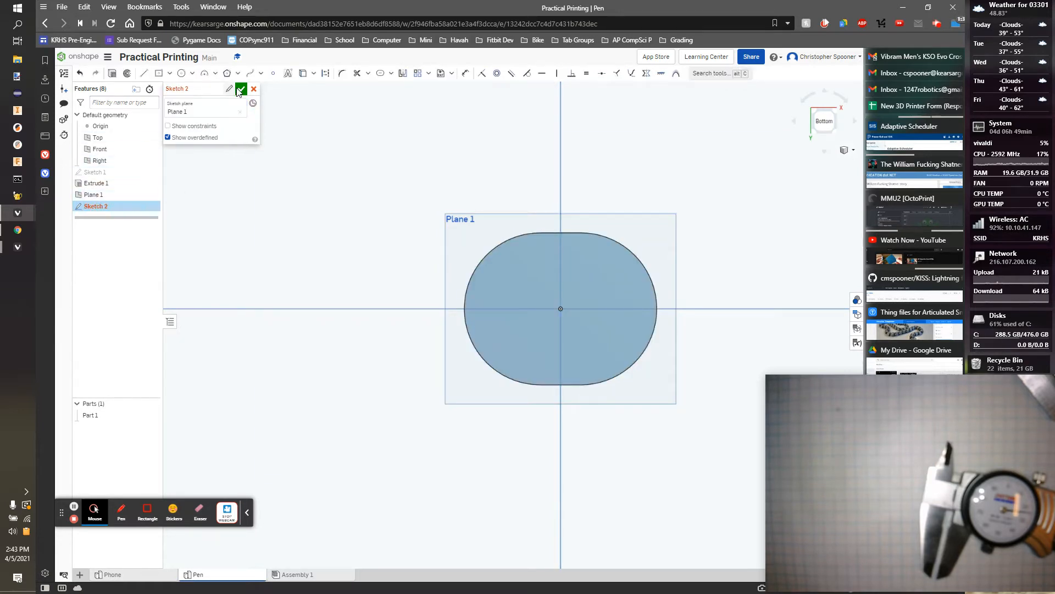
click(241, 88)
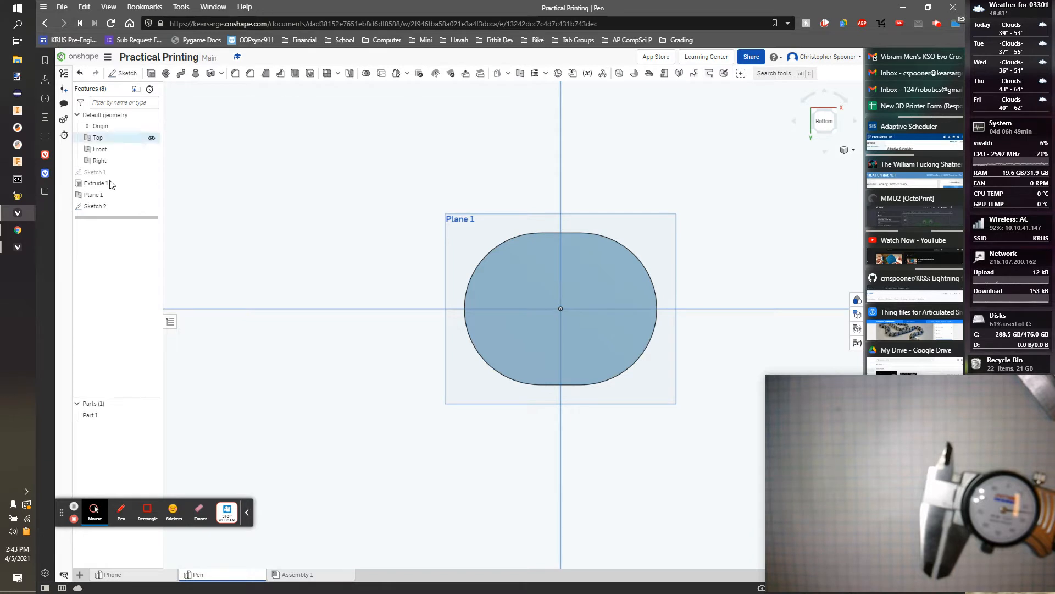
- Edit Sketch 2 to draw a circle centered on the origin and set its diameter to 0.125 in
double_click(97, 207)
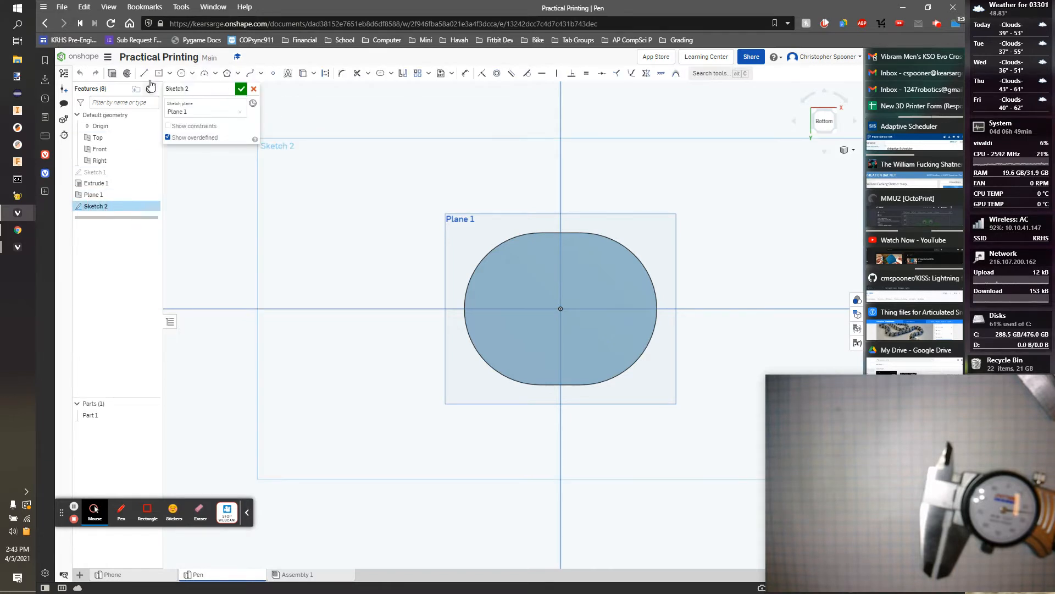
click(182, 73)
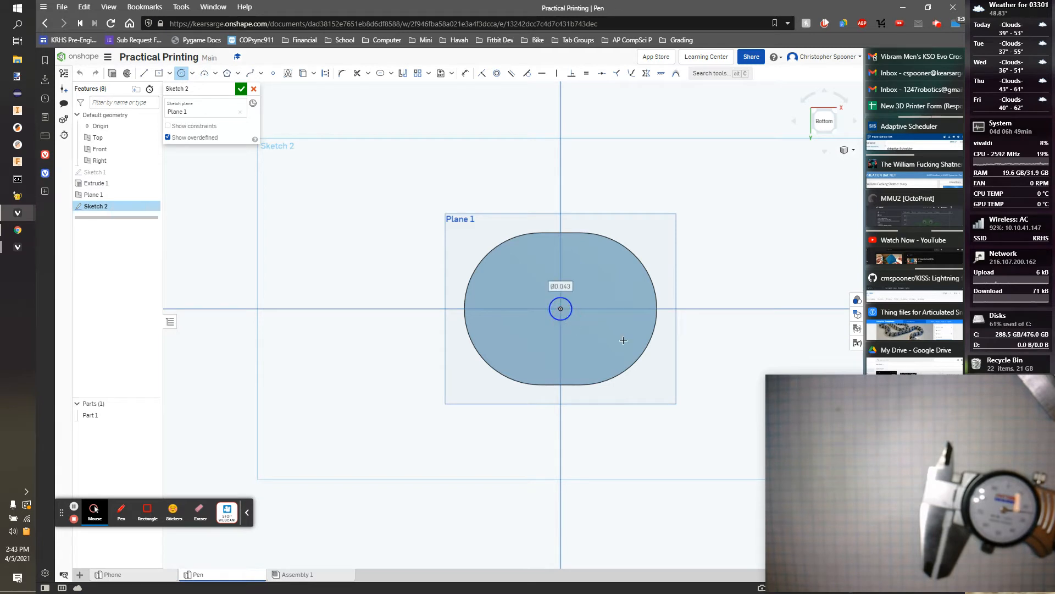
key(d)
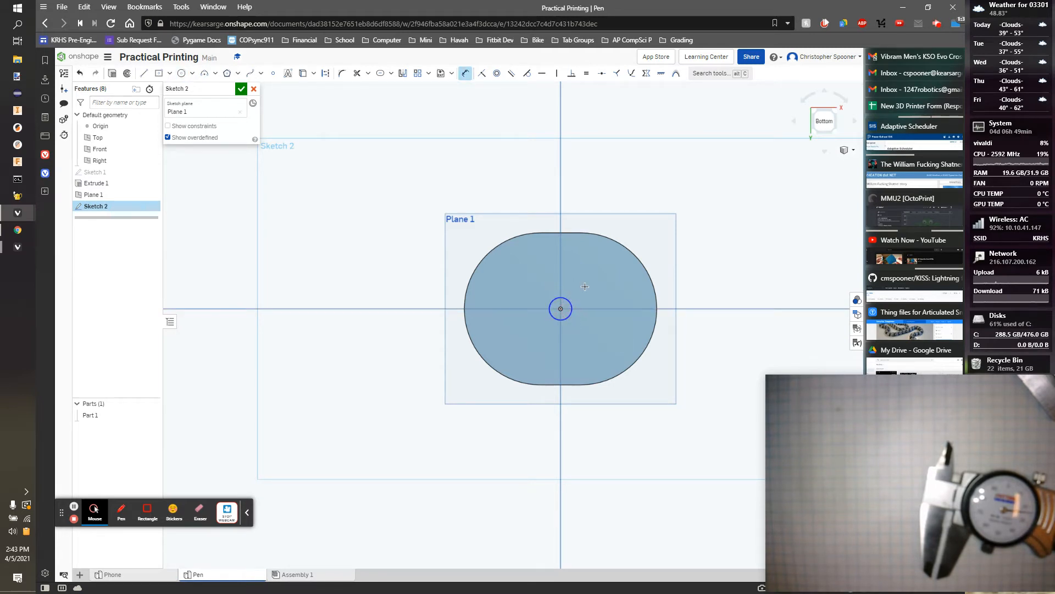
click(585, 286)
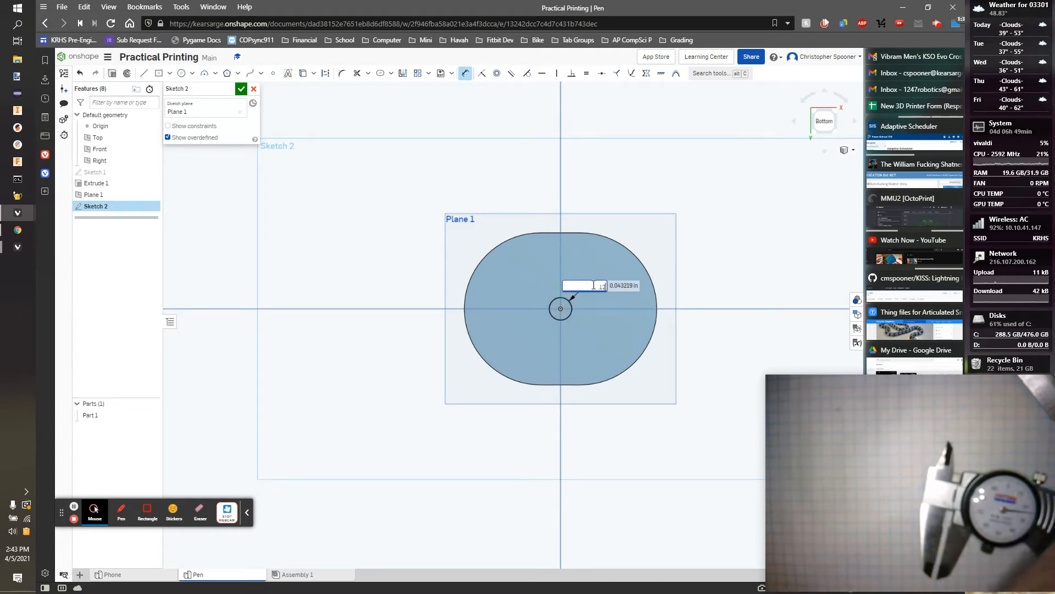
text(.125)
key(Return)
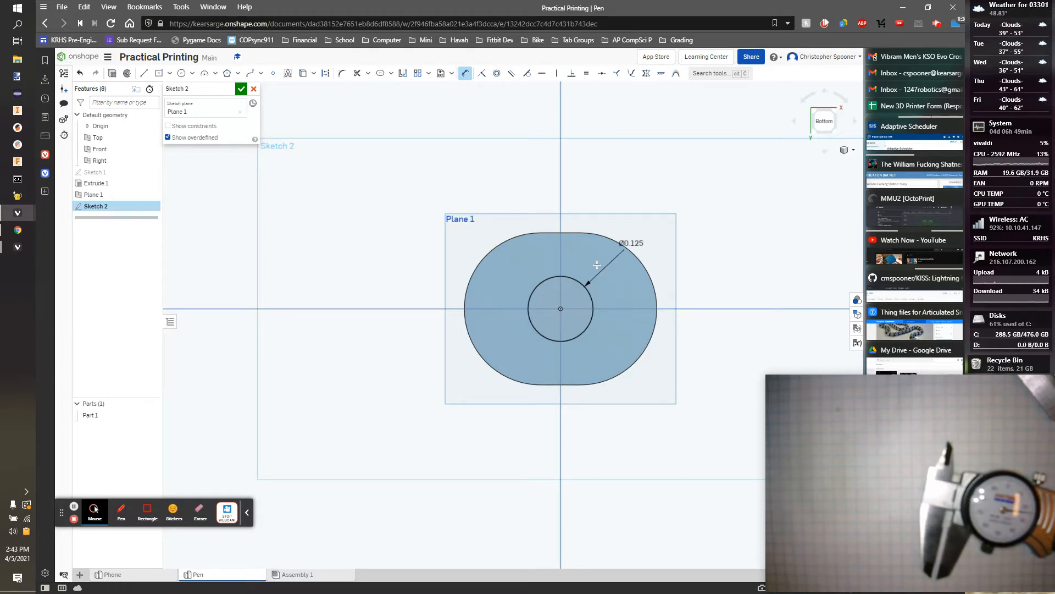
click(839, 113)
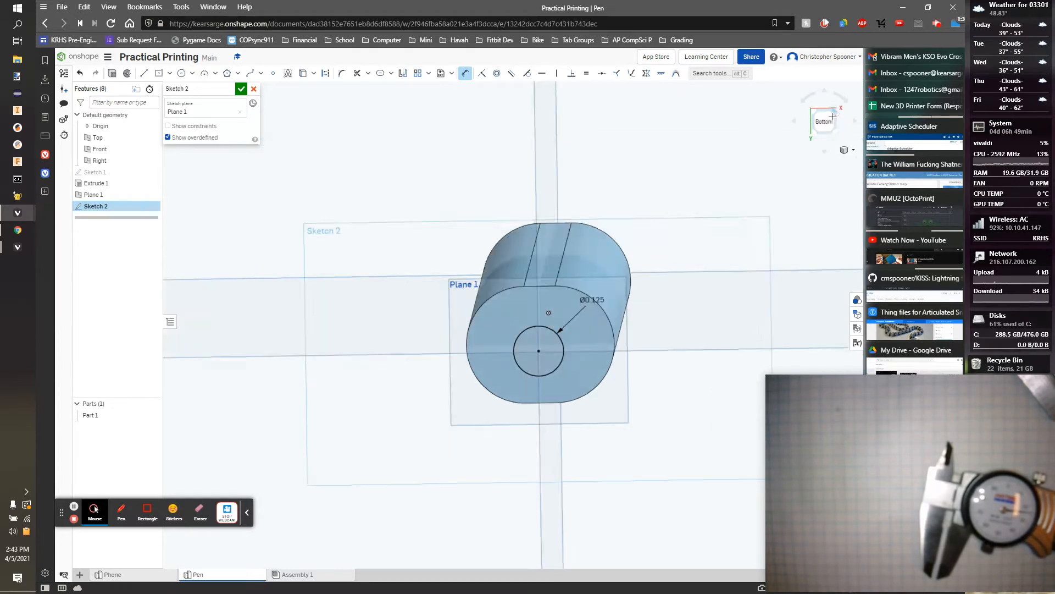
scroll(485, 441, up, 2)
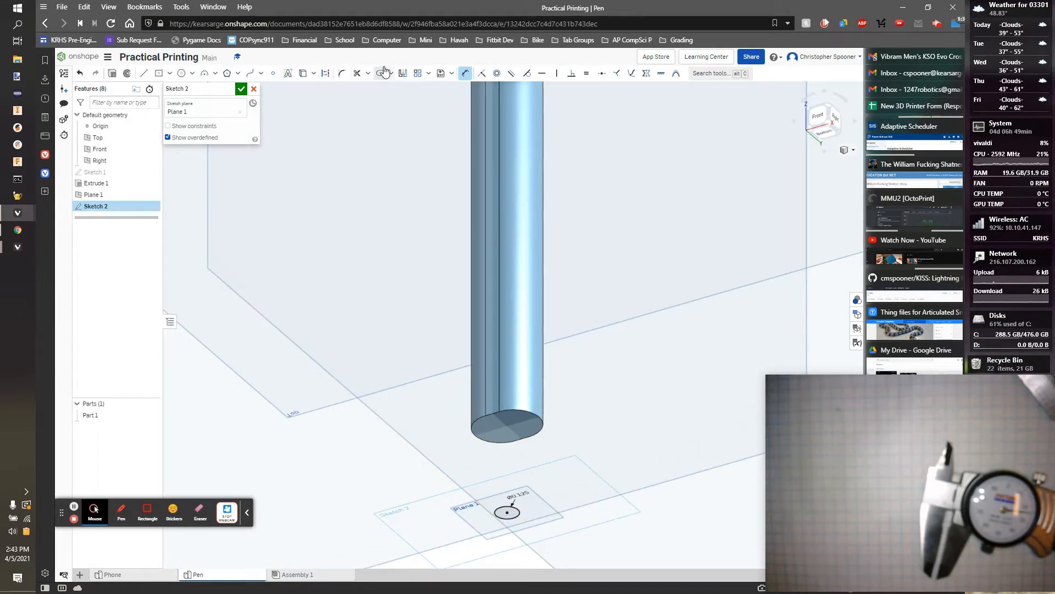
click(241, 89)
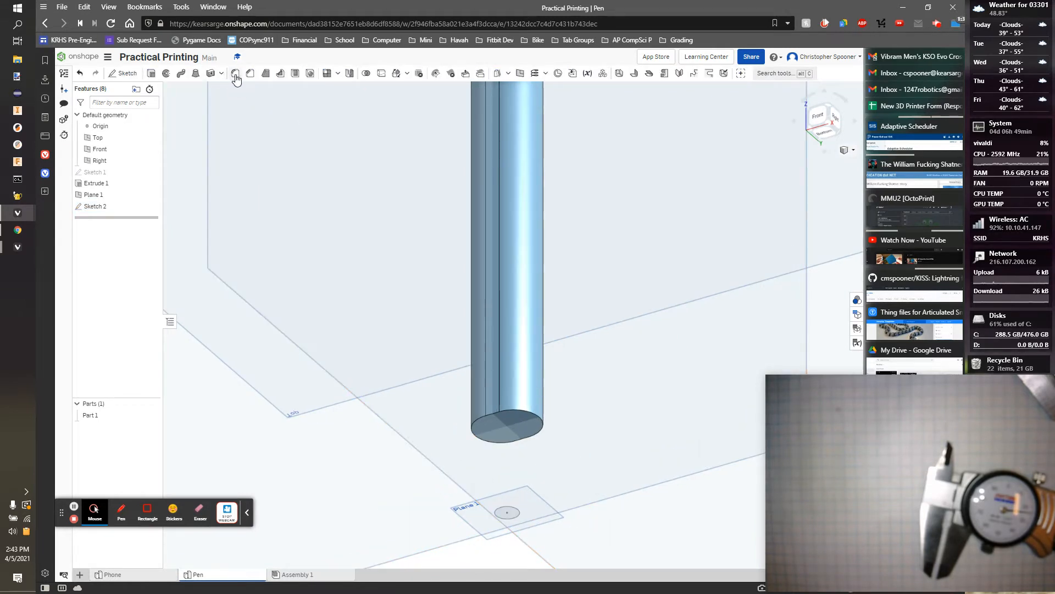
- Loft from the pen body's lower end face to the 0.125 in circle on Plane 1, adding the tapered tip to the body
click(197, 77)
click(507, 425)
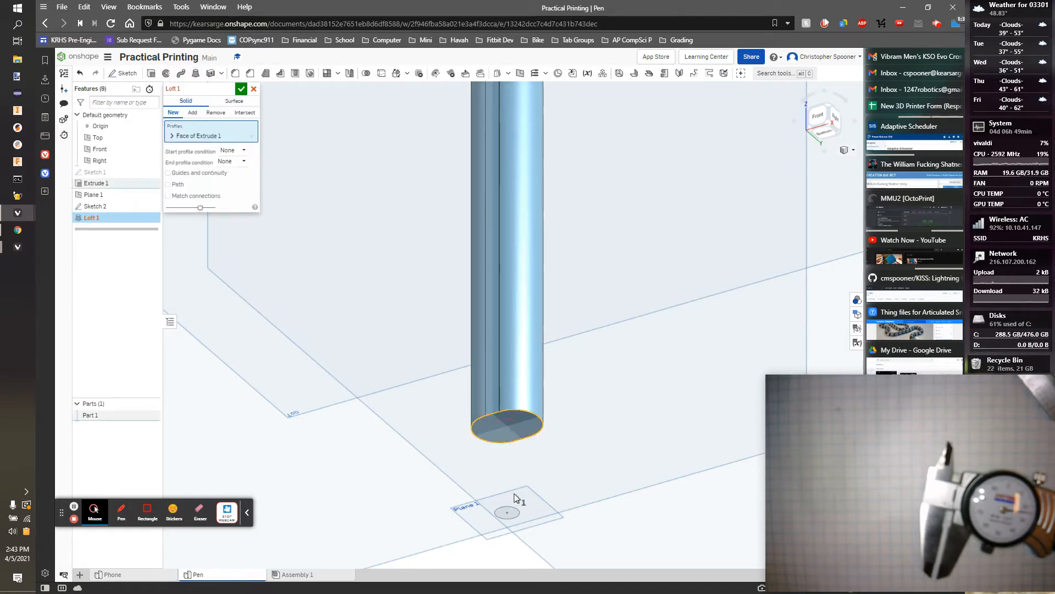
click(511, 507)
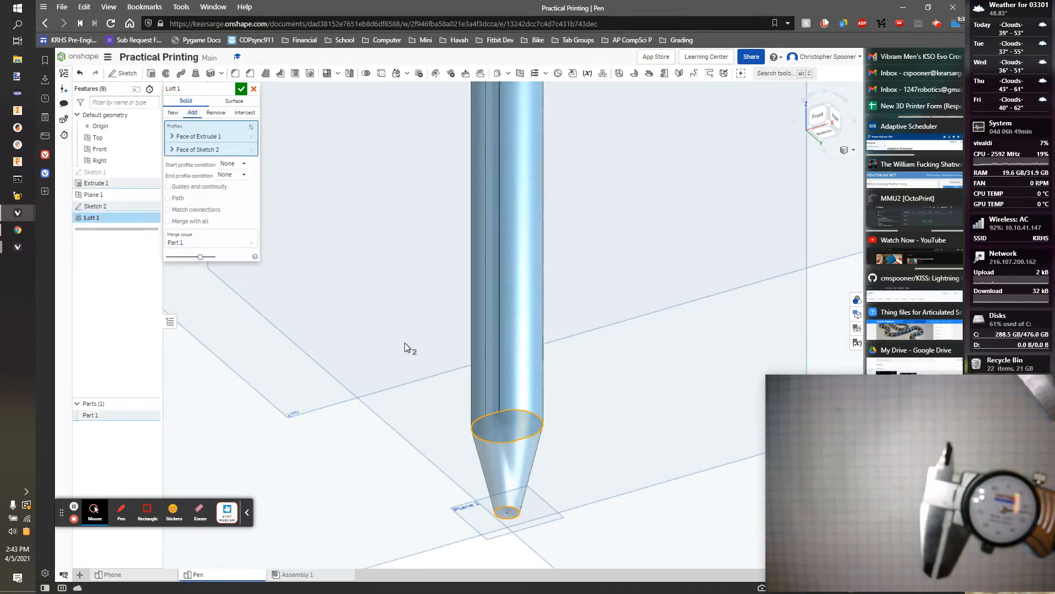
mouse_move(662, 379)
right_down()
mouse_move(683, 393)
mouse_move(663, 368)
right_up()
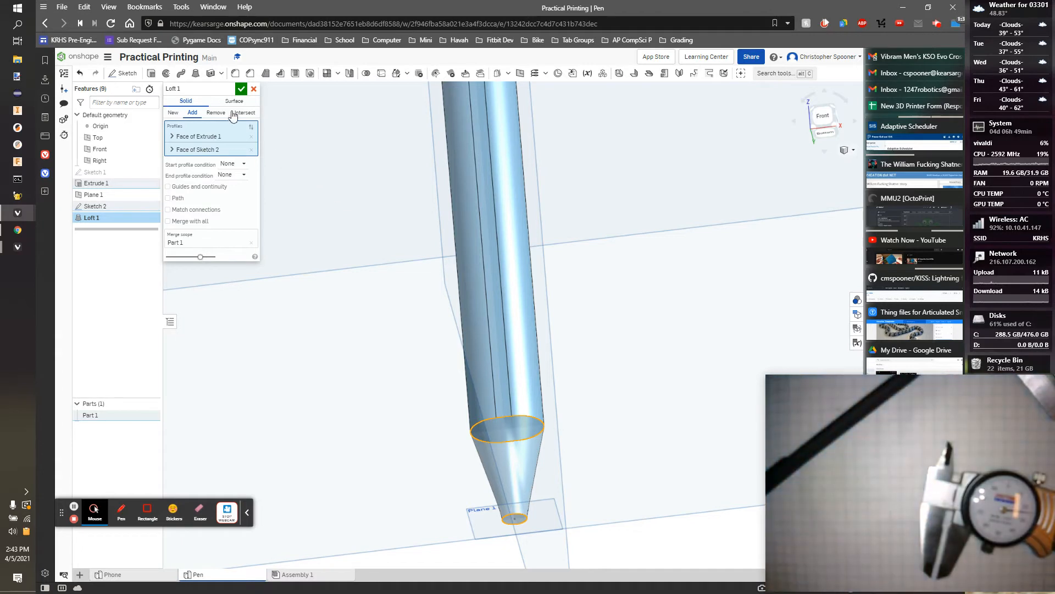
click(240, 90)
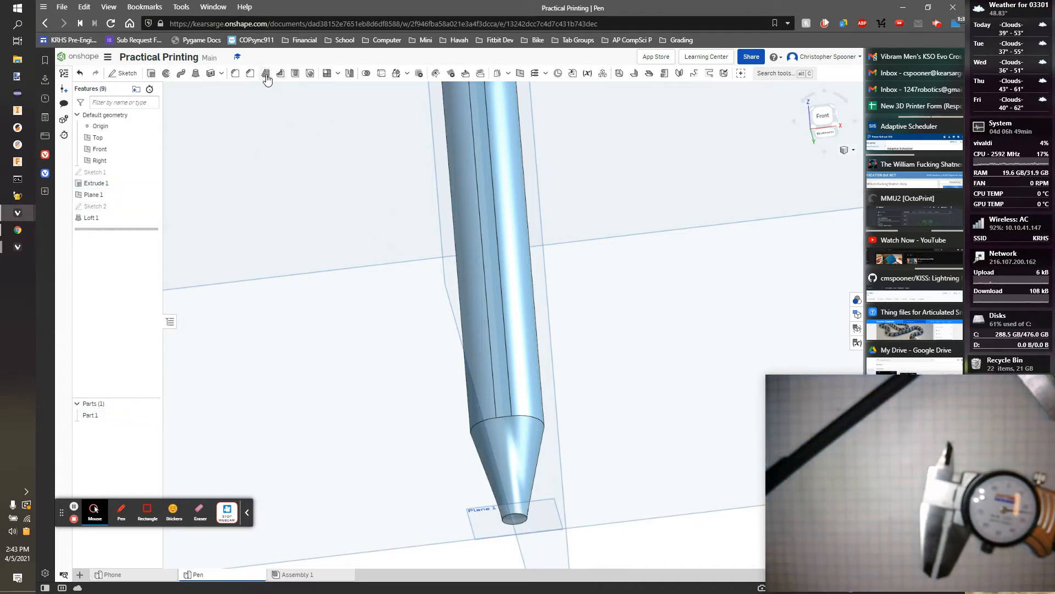
- Try to fillet the rim edges where the pen body meets the tapered tip with a 0.2 in radius
key(shift+f)
click(522, 413)
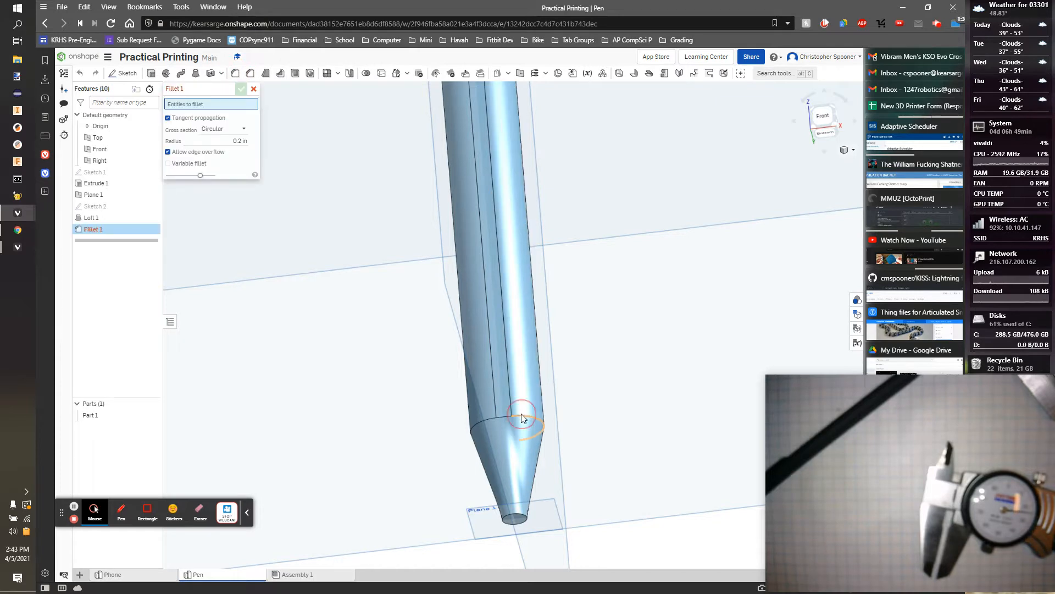
click(483, 421)
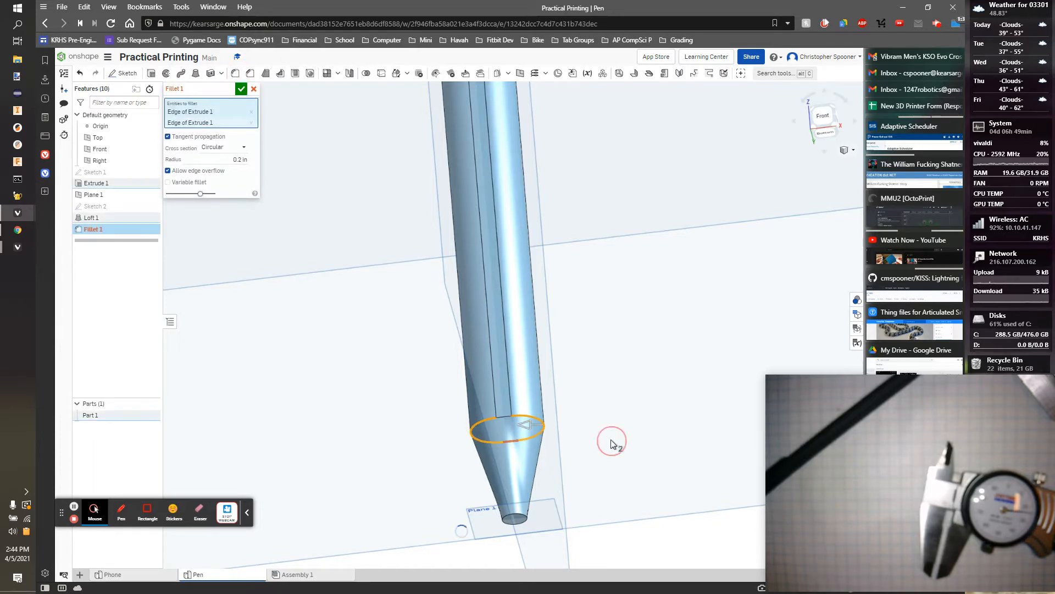
right_drag(610, 441, 535, 379)
click(402, 344)
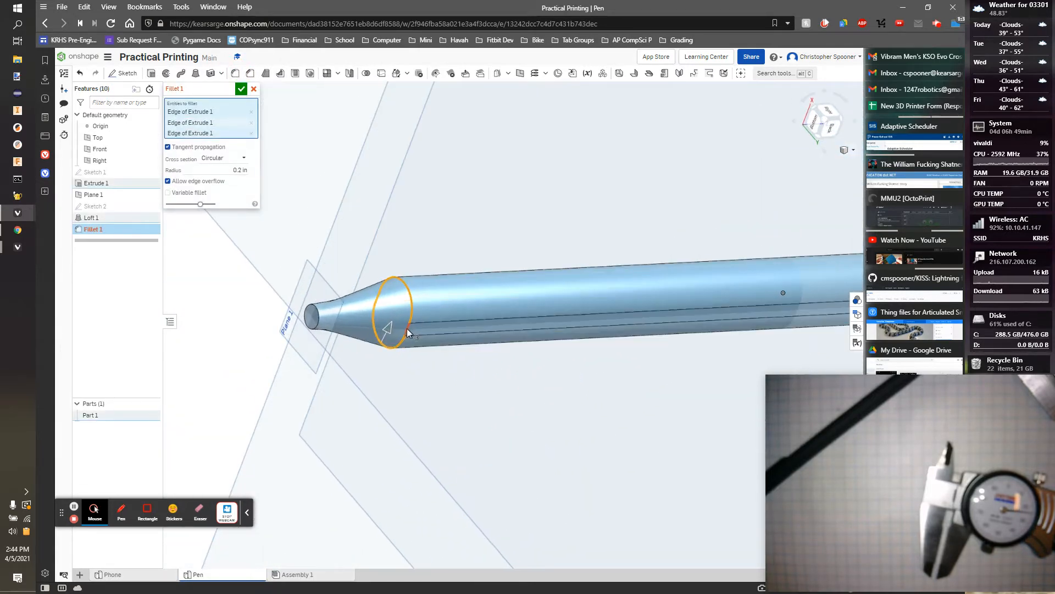
click(408, 331)
right_drag(443, 377, 378, 282)
scroll(360, 281, up, 5)
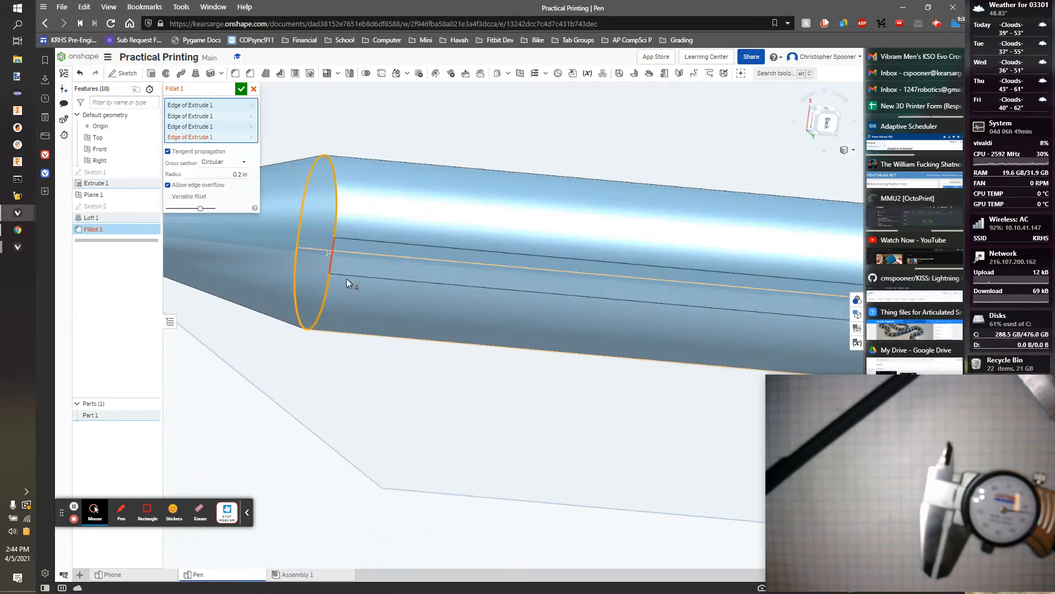
click(333, 247)
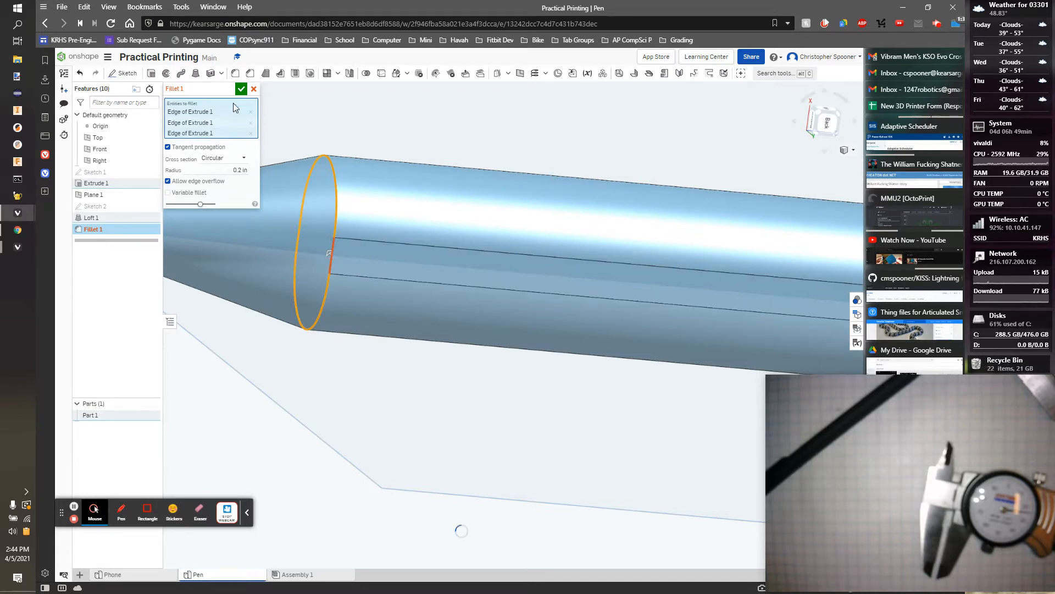
- Remove the selected rim edges from the fillet
click(251, 133)
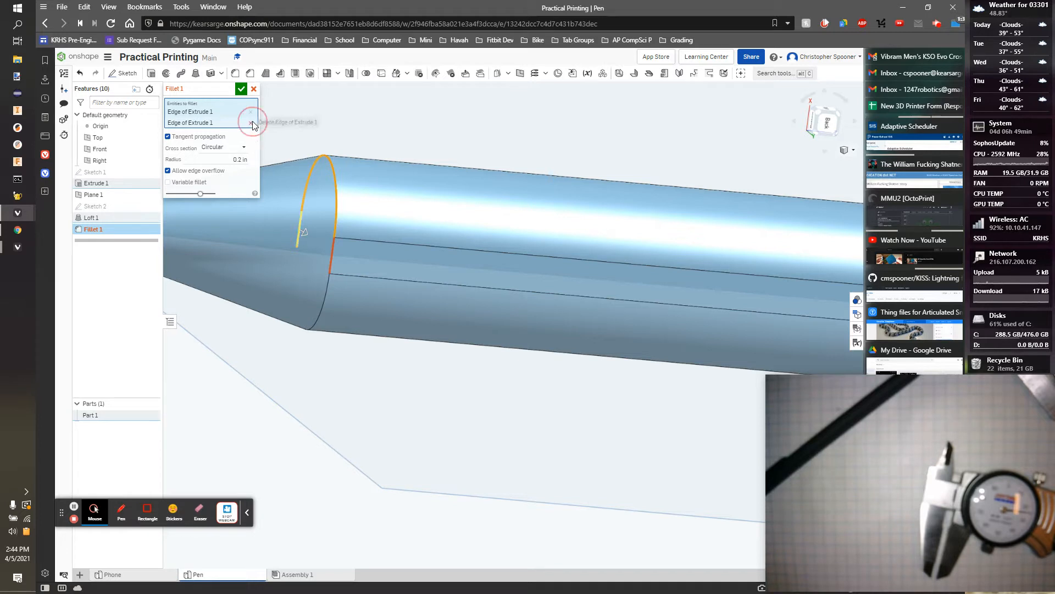
click(251, 122)
click(250, 111)
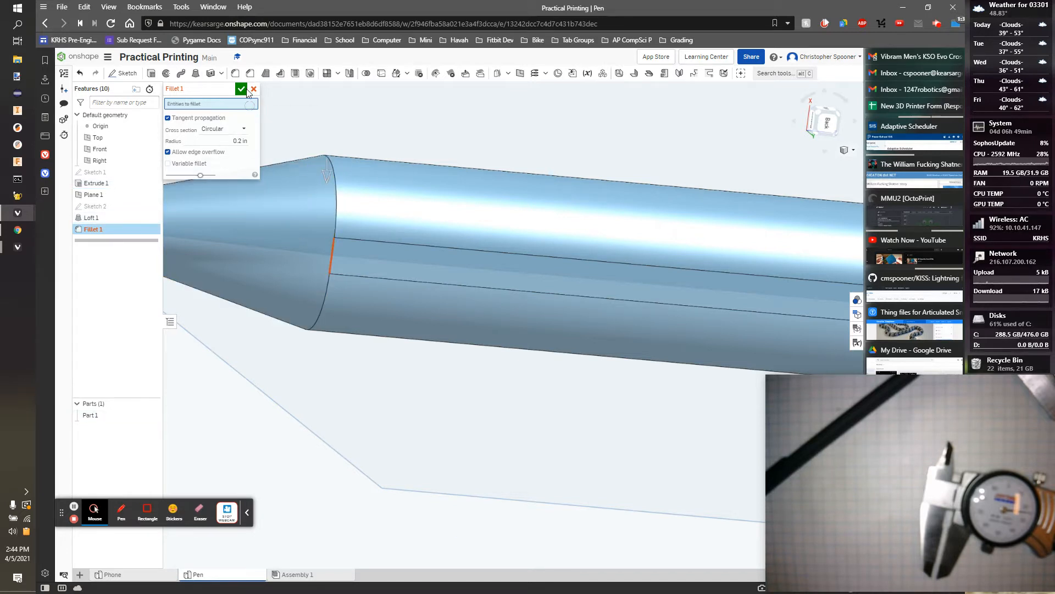
- Try a second 0.2 in fillet on all edges around the rim between the pen body and the tapered tip
click(237, 74)
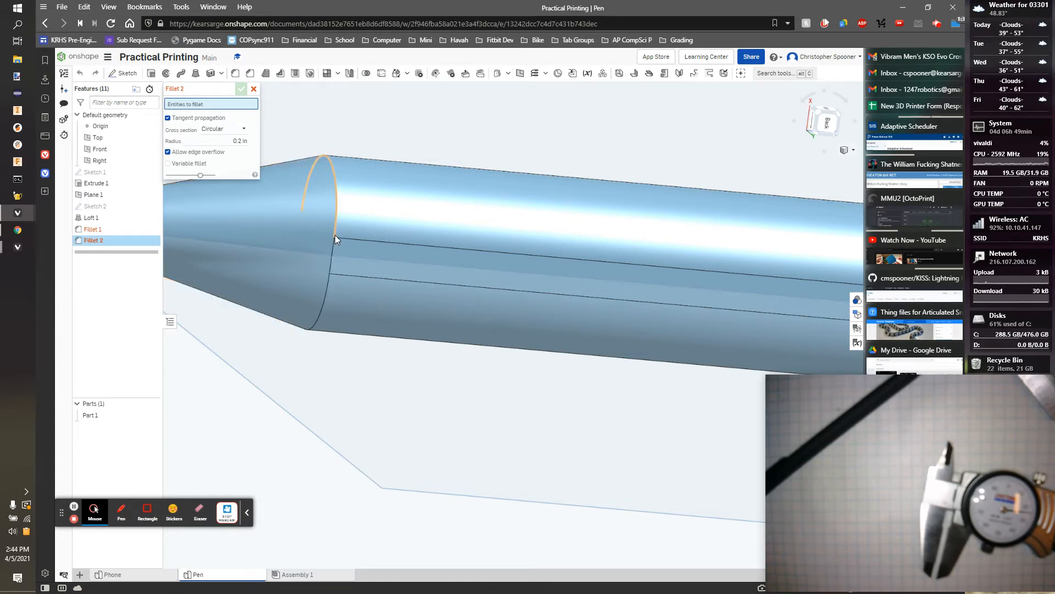
click(335, 237)
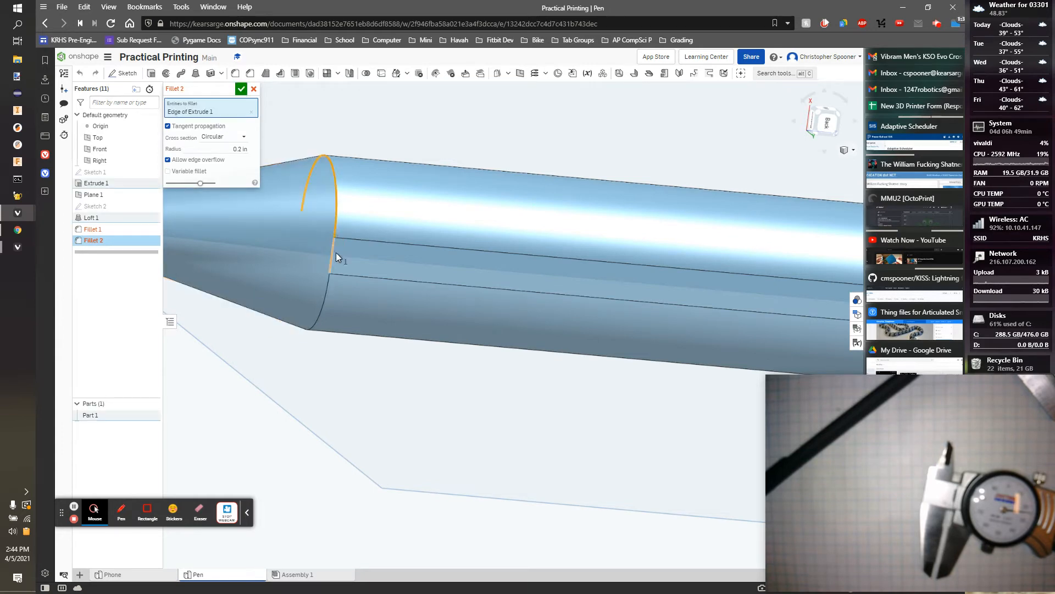
click(327, 281)
right_drag(348, 342, 435, 341)
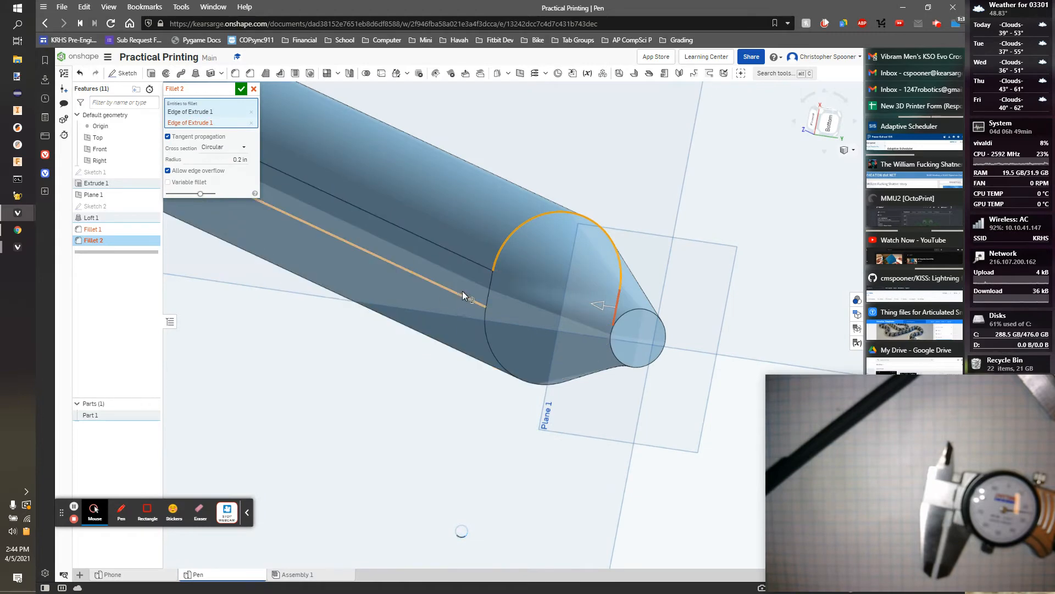
click(463, 291)
click(487, 286)
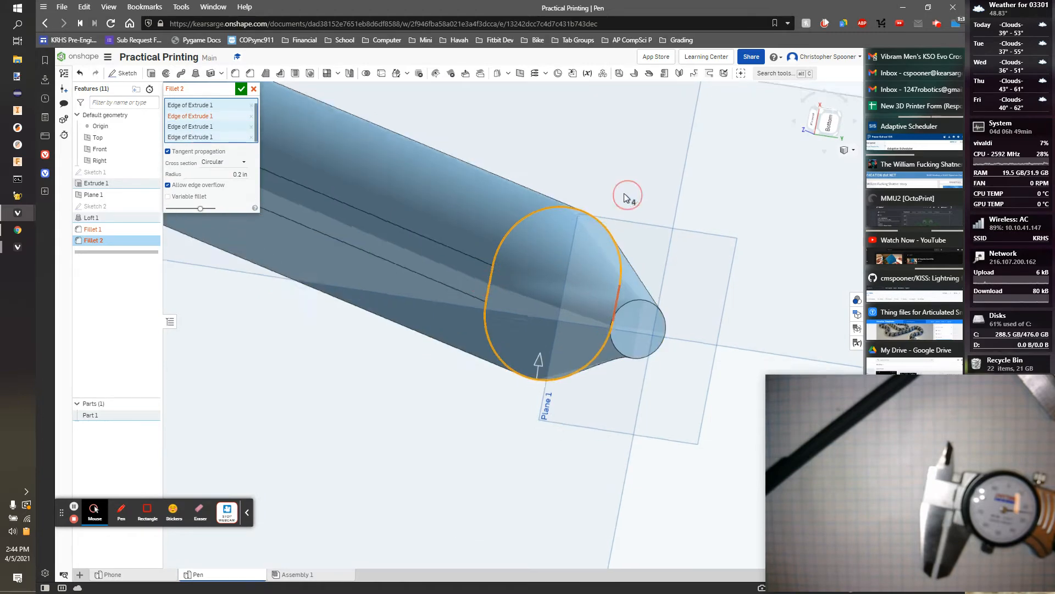
right_drag(624, 195, 562, 189)
scroll(266, 246, down, 3)
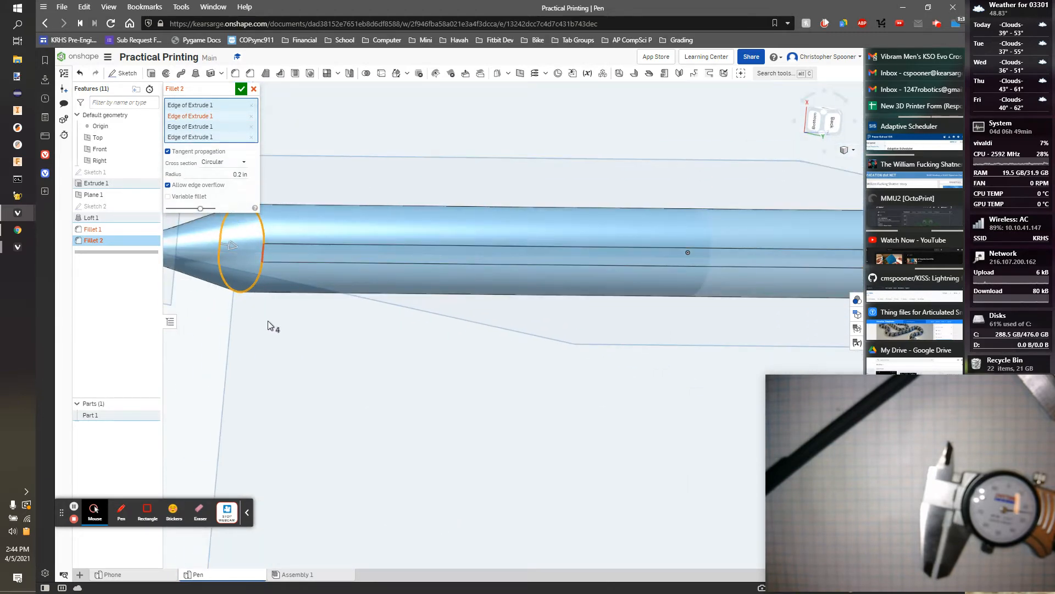
click(254, 89)
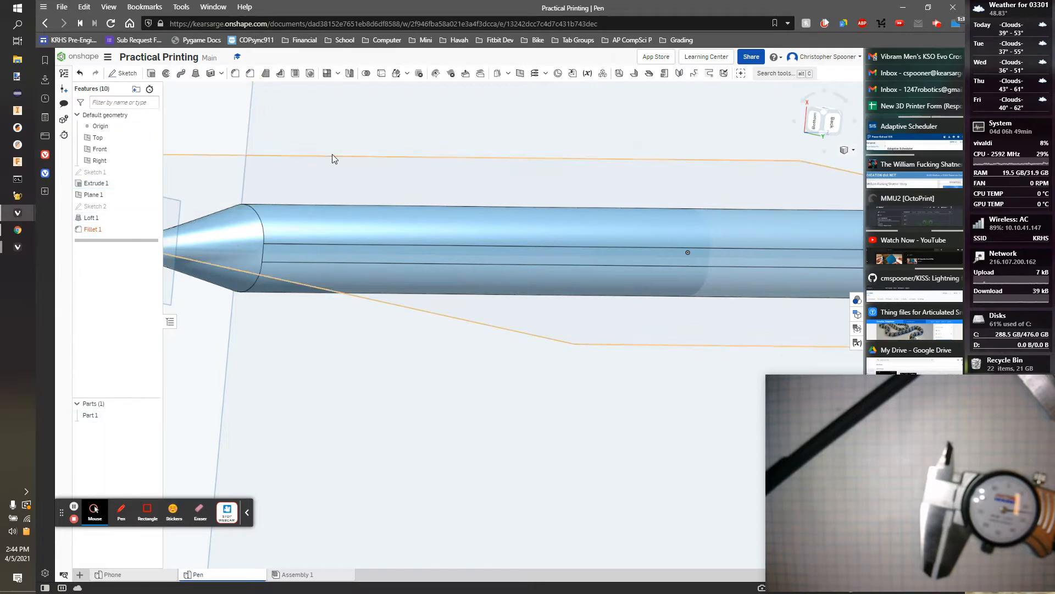
- Try to fillet the circular edges at the small end of the tapered tip with a 0.2 in radius
right_drag(332, 154, 364, 237)
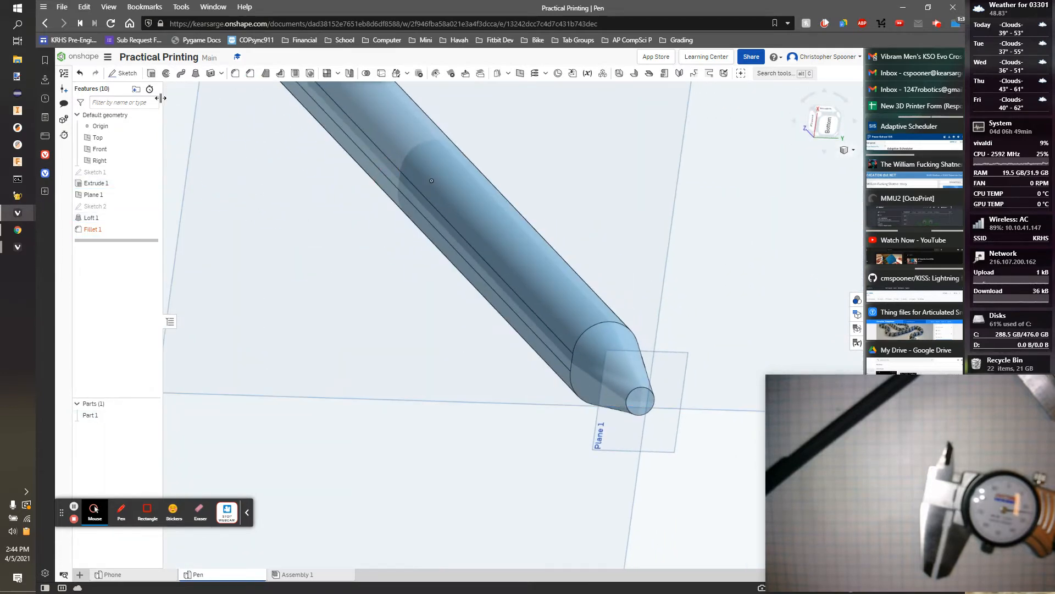
click(235, 73)
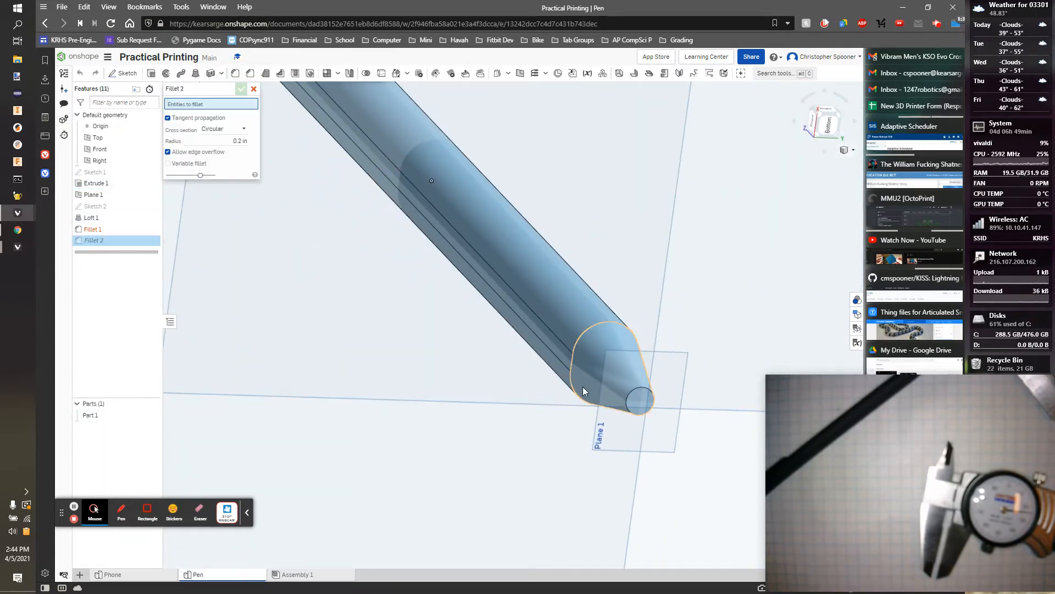
click(636, 393)
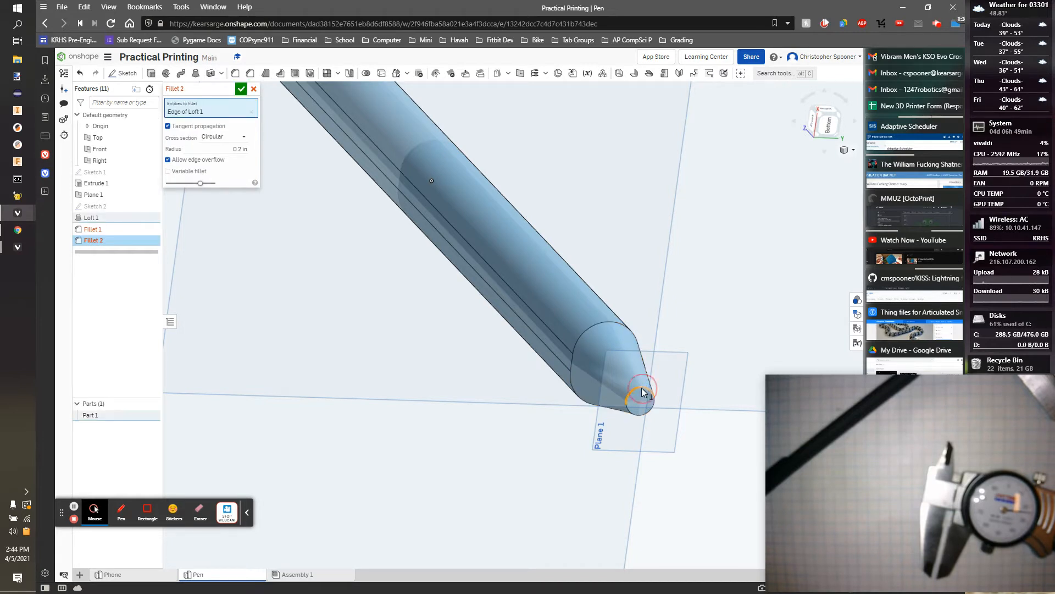
click(649, 407)
click(630, 409)
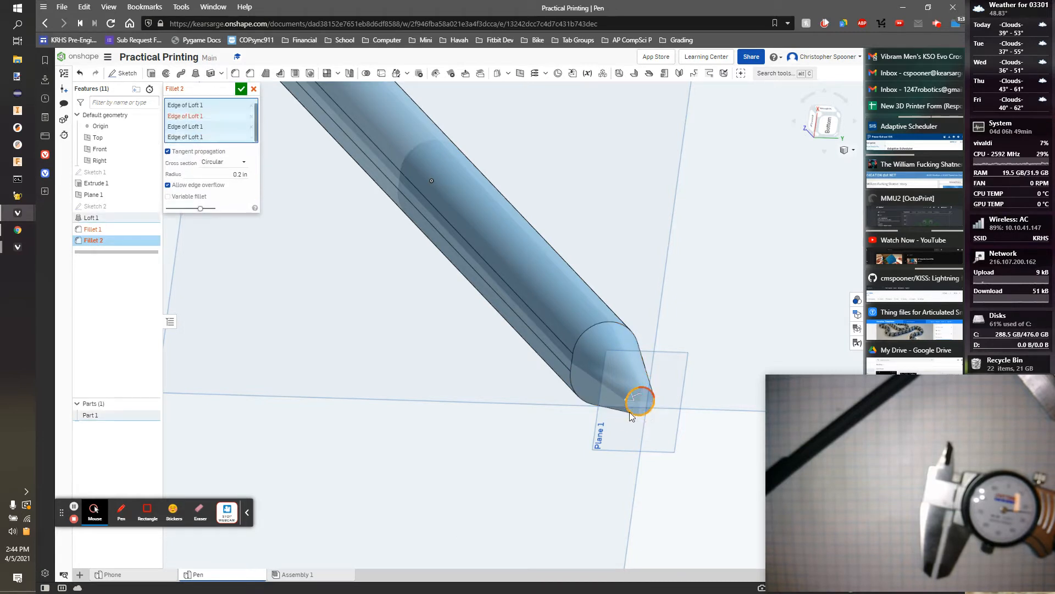
click(631, 398)
scroll(637, 395, up, 5)
click(644, 374)
scroll(646, 372, up, 3)
scroll(641, 371, down, 1)
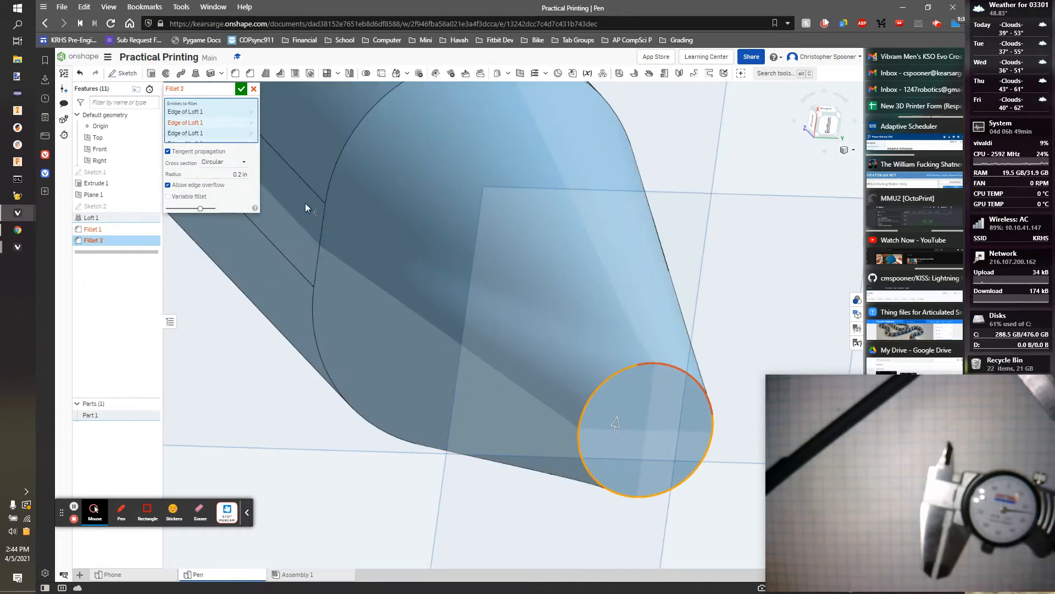
click(252, 89)
- Start a new sketch on the narrow flat face of the pen body, viewed from the front
scroll(590, 399, down, 3)
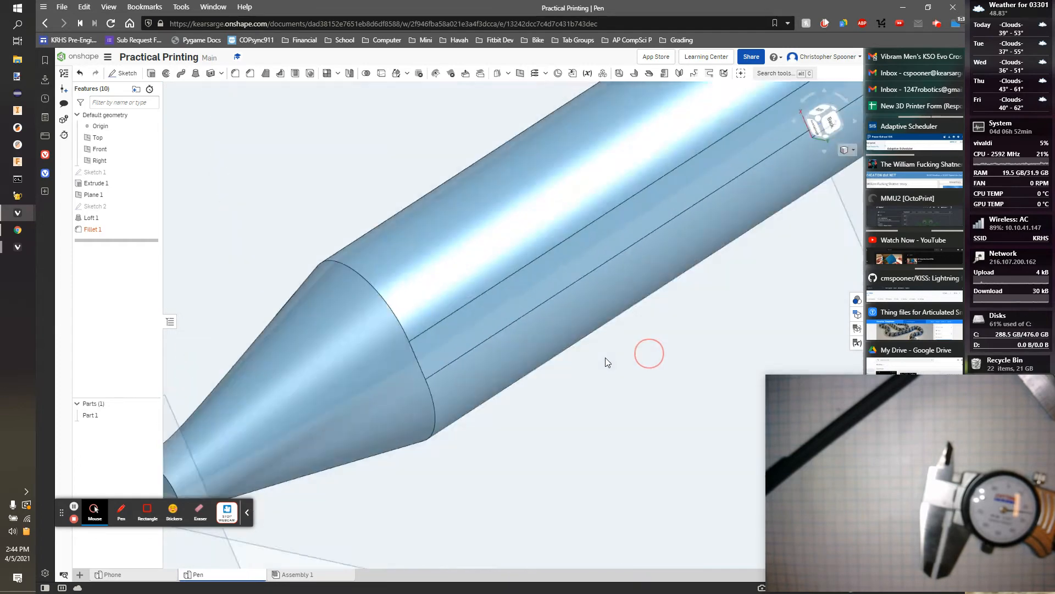
right_drag(606, 358, 607, 366)
scroll(606, 367, down, 4)
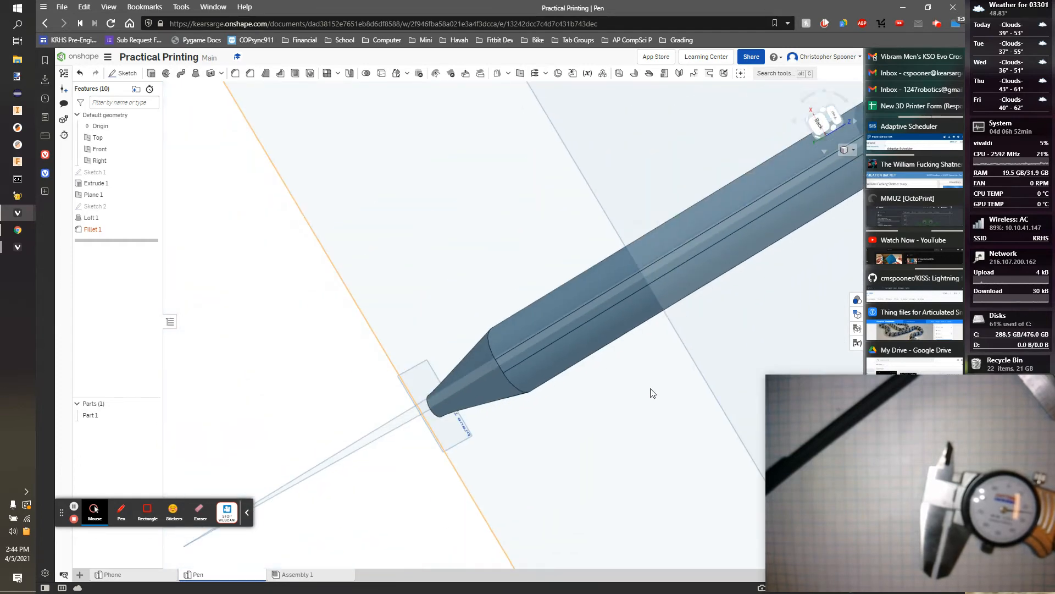
middle_drag(651, 389, 498, 464)
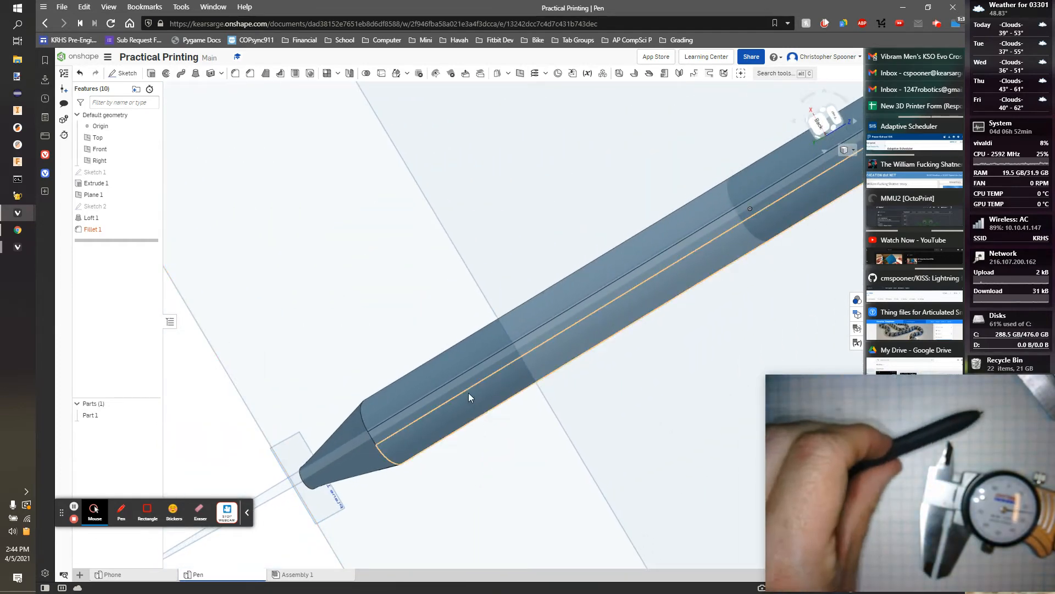
right_drag(621, 418, 487, 371)
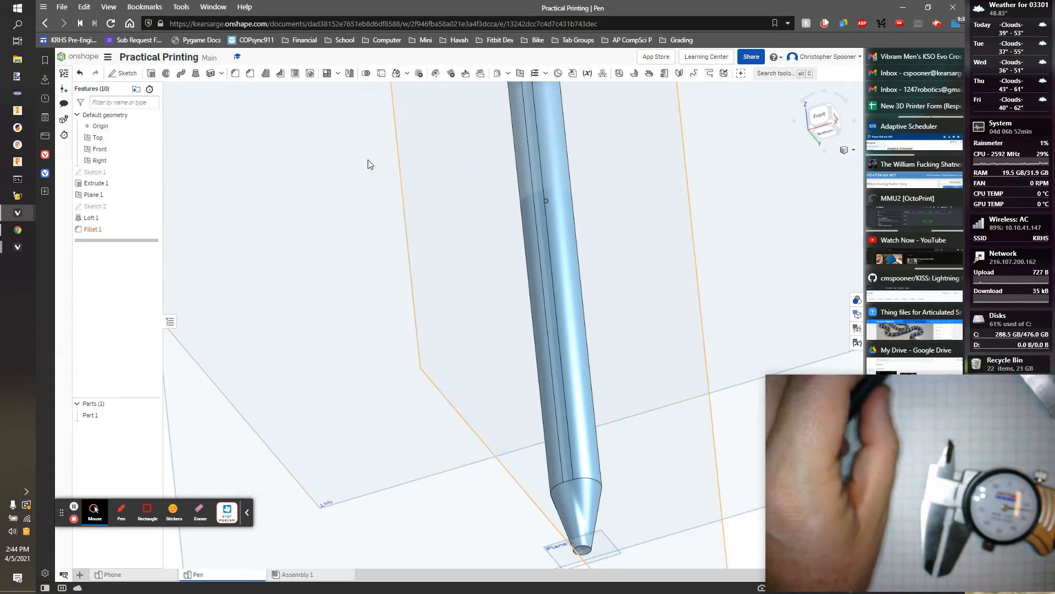
click(818, 121)
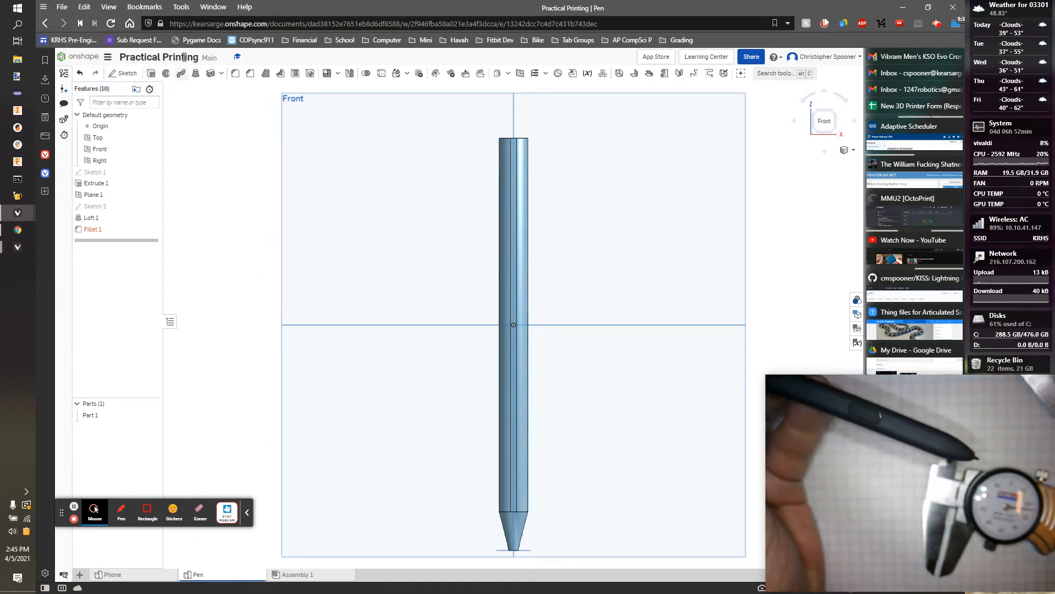
click(123, 73)
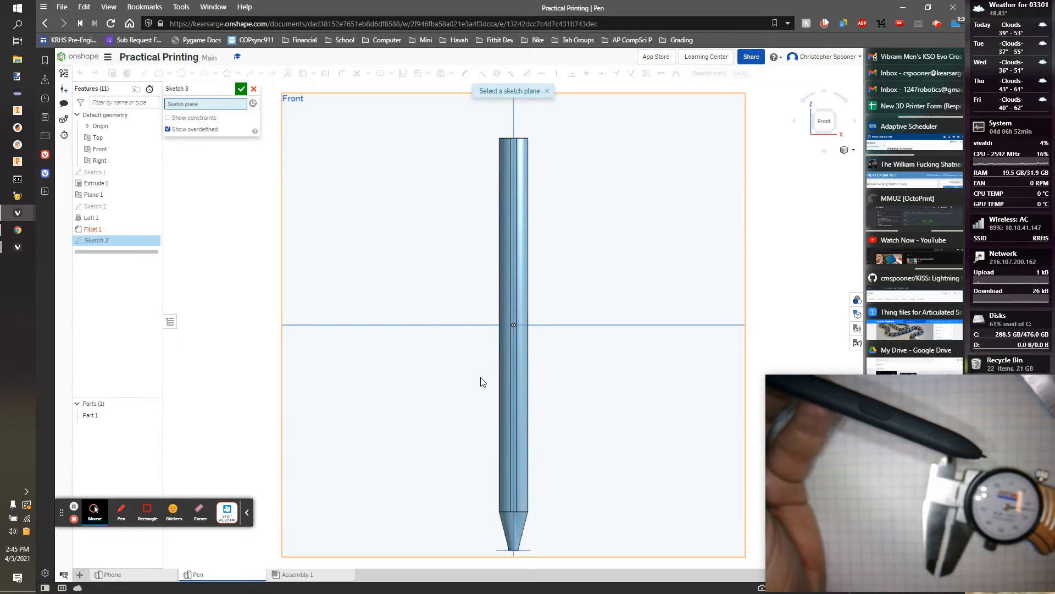
scroll(513, 427, up, 5)
click(527, 435)
right_drag(651, 395, 592, 284)
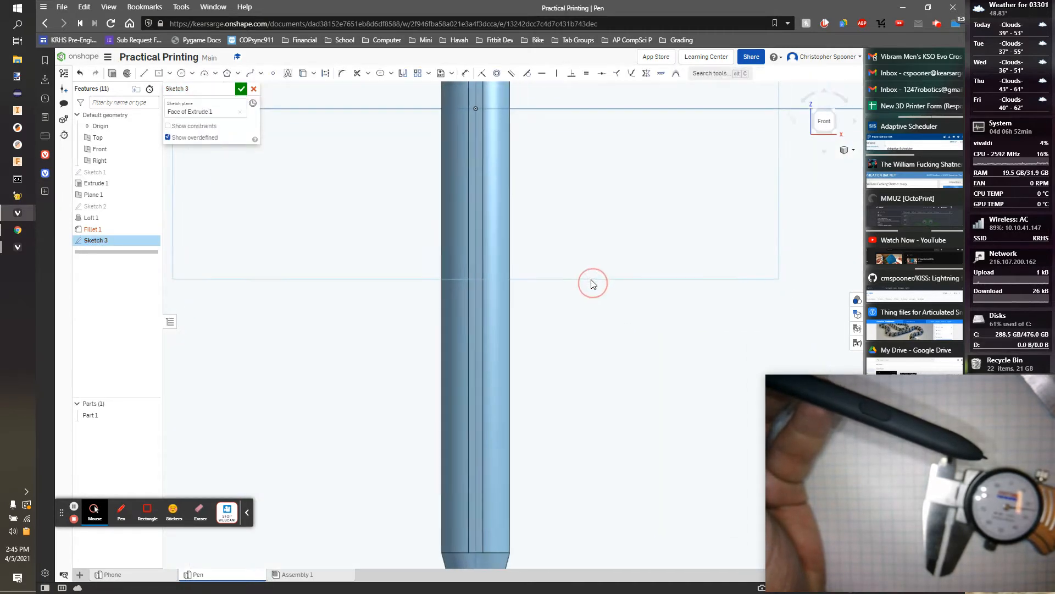
right_drag(426, 290, 352, 167)
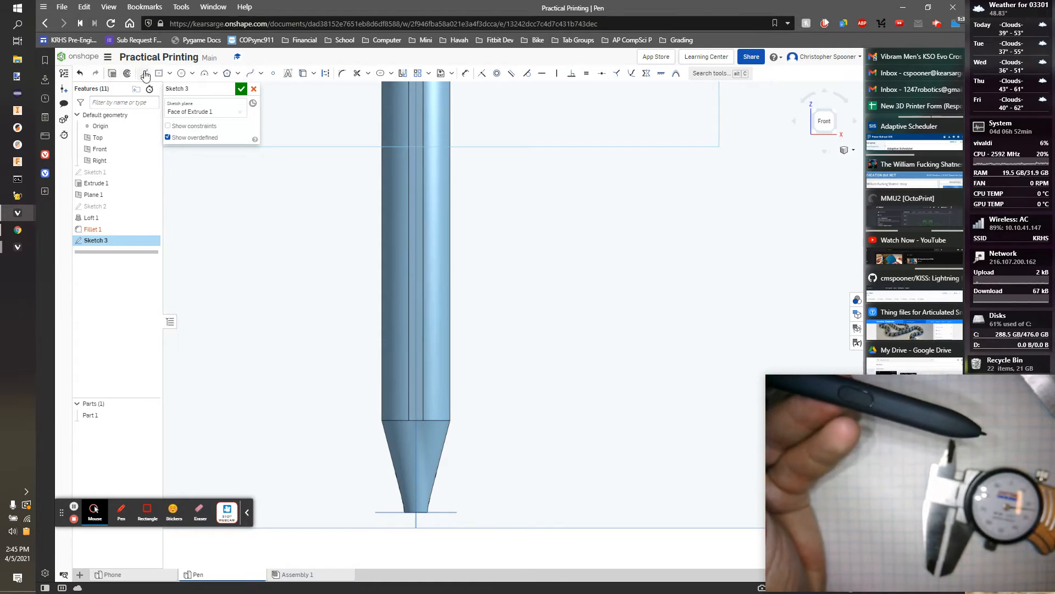
- Sketch a vertical line about 0.139 in long along the pen's centerline and build a slot 0.18 in wide around it
click(416, 281)
click(418, 306)
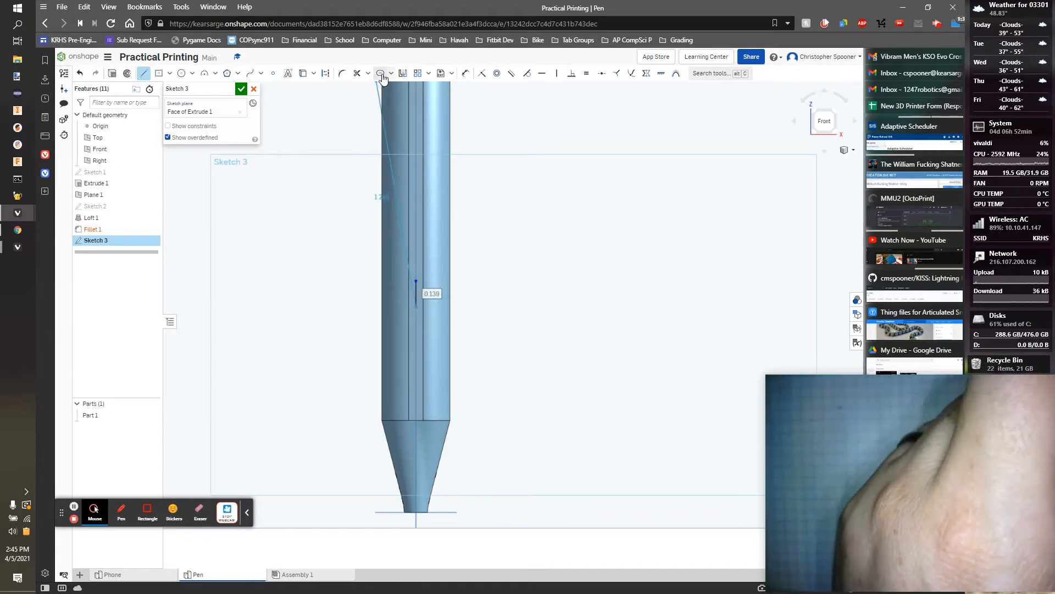
click(380, 74)
click(416, 295)
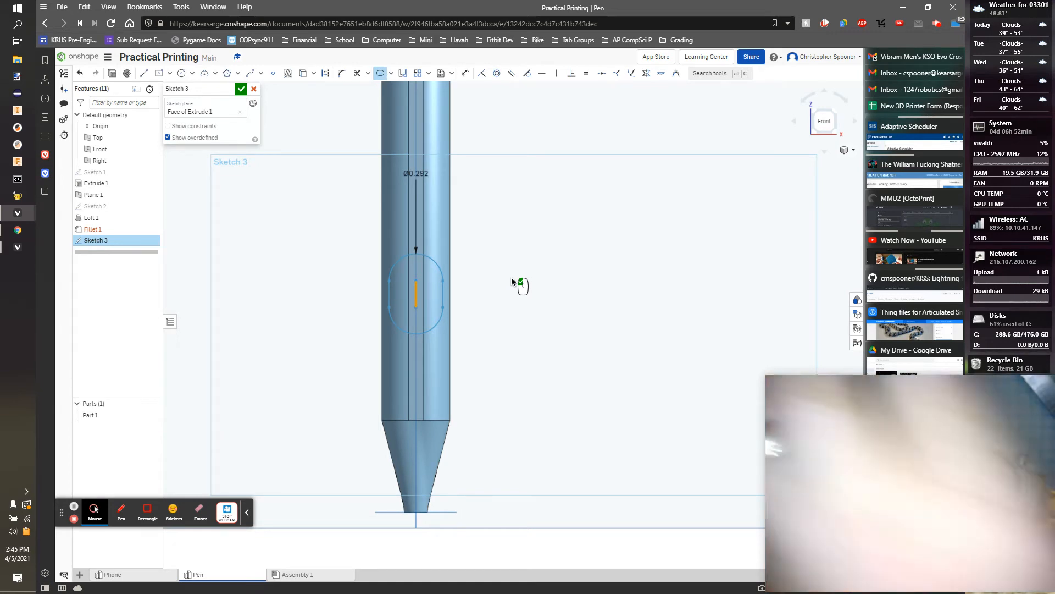
click(420, 173)
double_click(419, 173)
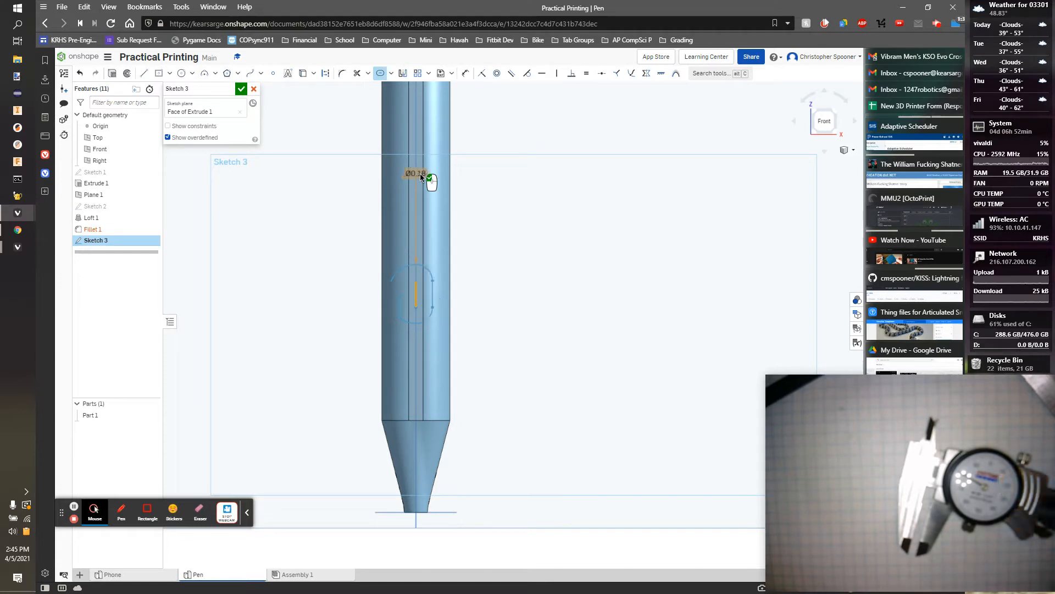
click(525, 236)
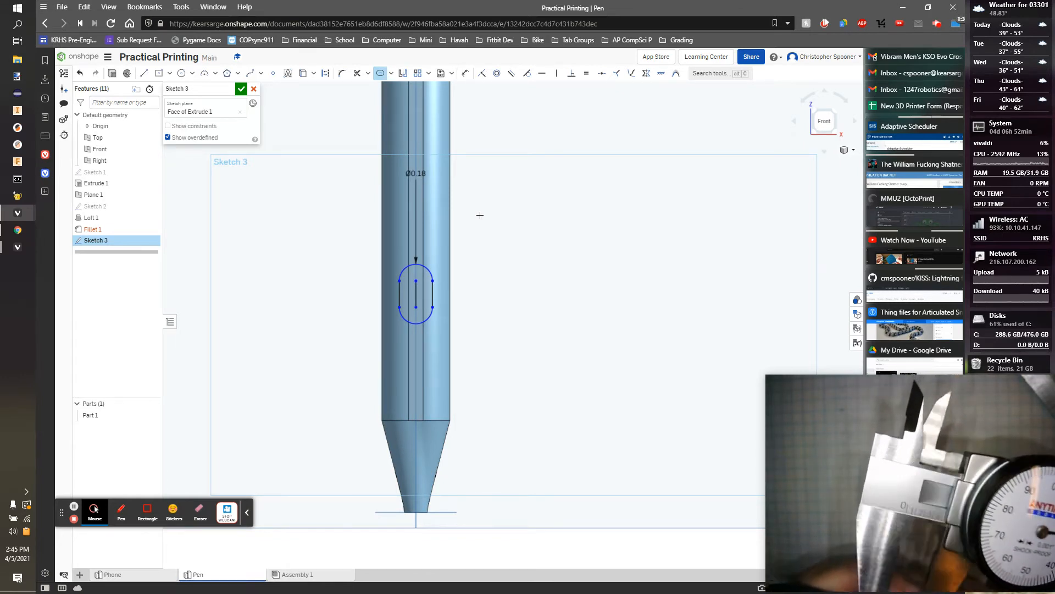
- Dimension the button slot's overall length between its two rounded ends and set it to 0.425 in
key(d)
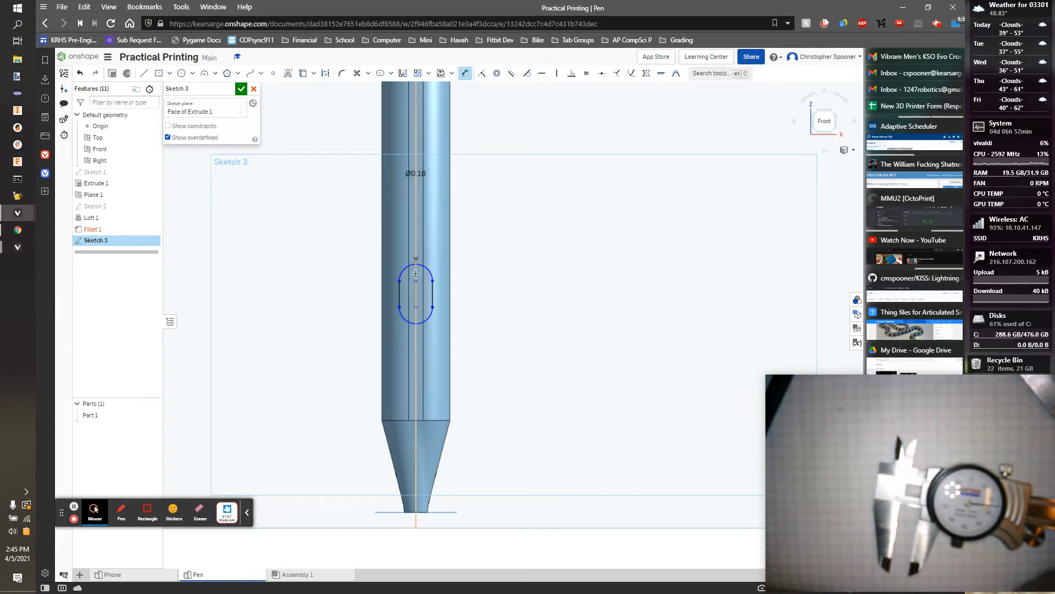
click(416, 322)
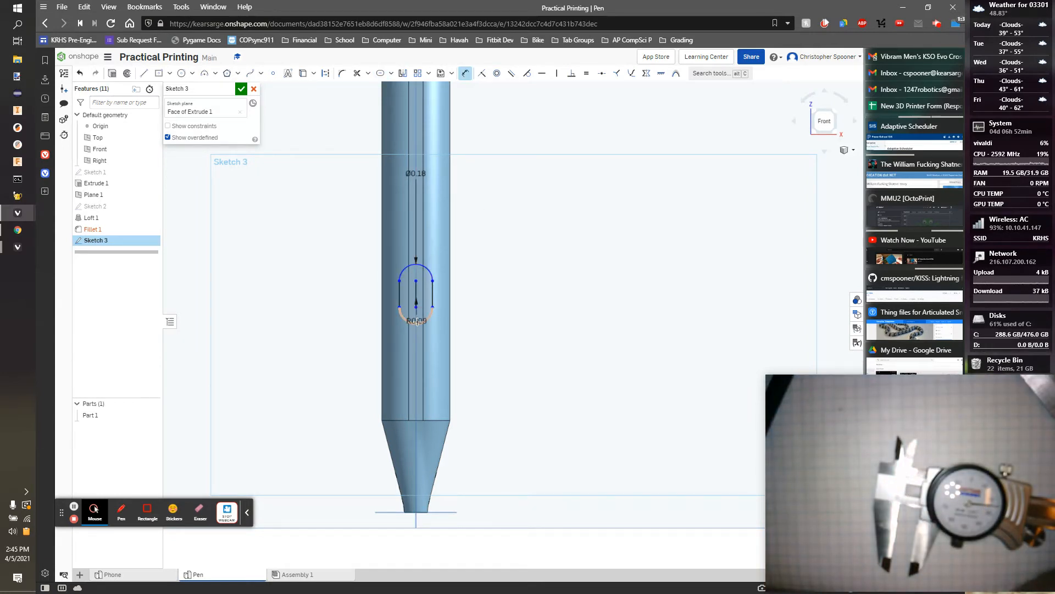
click(416, 266)
click(478, 290)
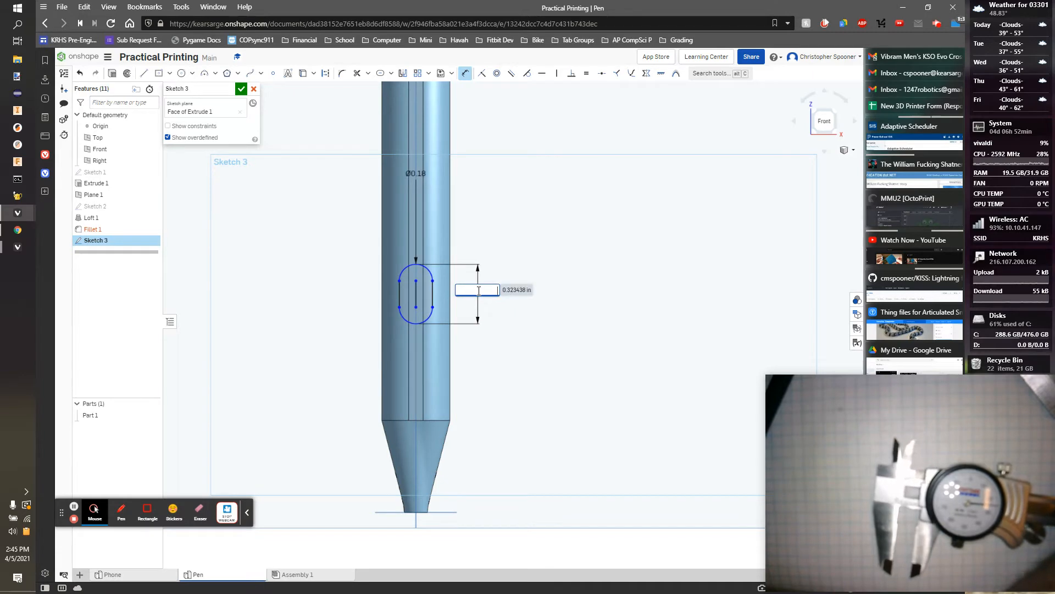
text(.425)
key(Return)
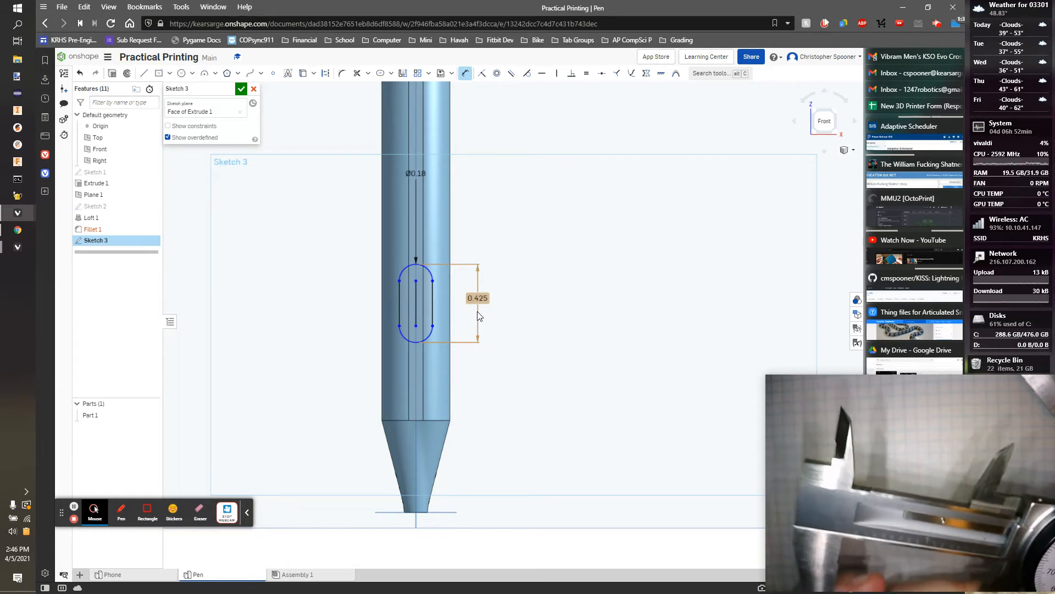
- Dimension the distance from the pen's tip to the far end of the button slot and set it to 1.89 in
scroll(517, 360, down, 1)
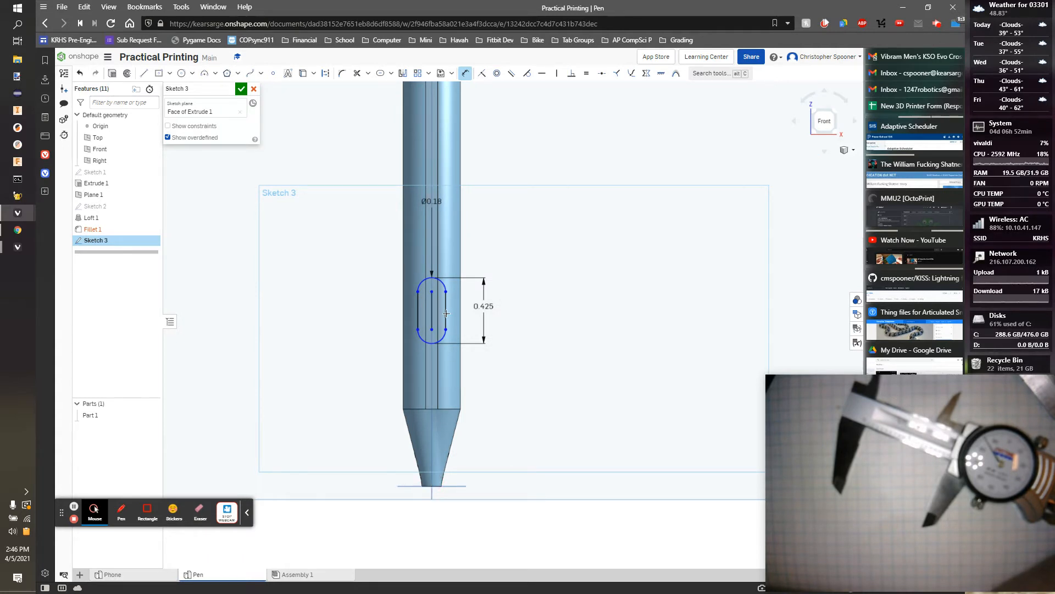
click(432, 277)
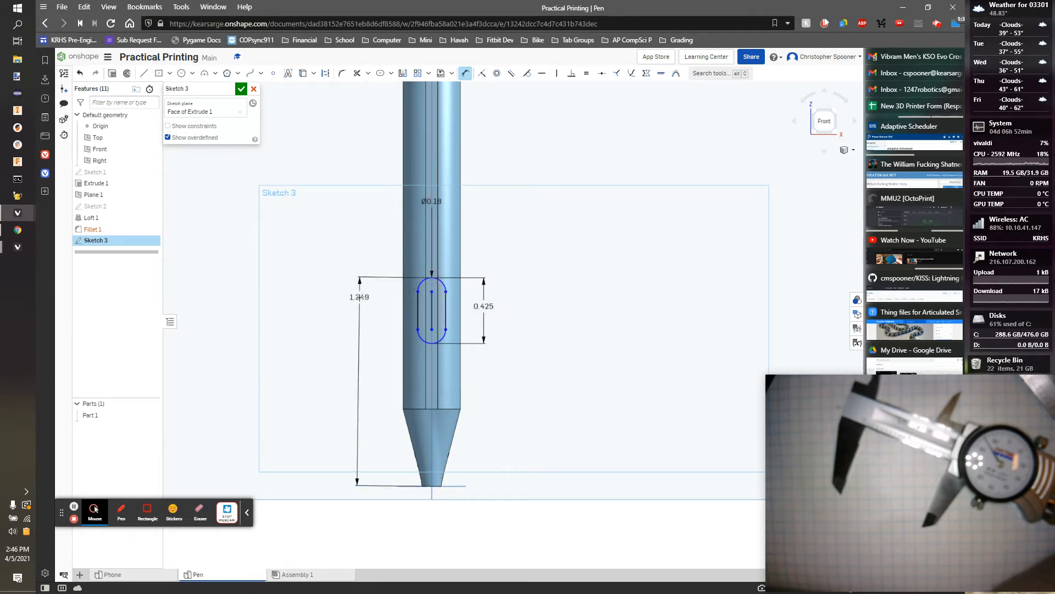
click(360, 297)
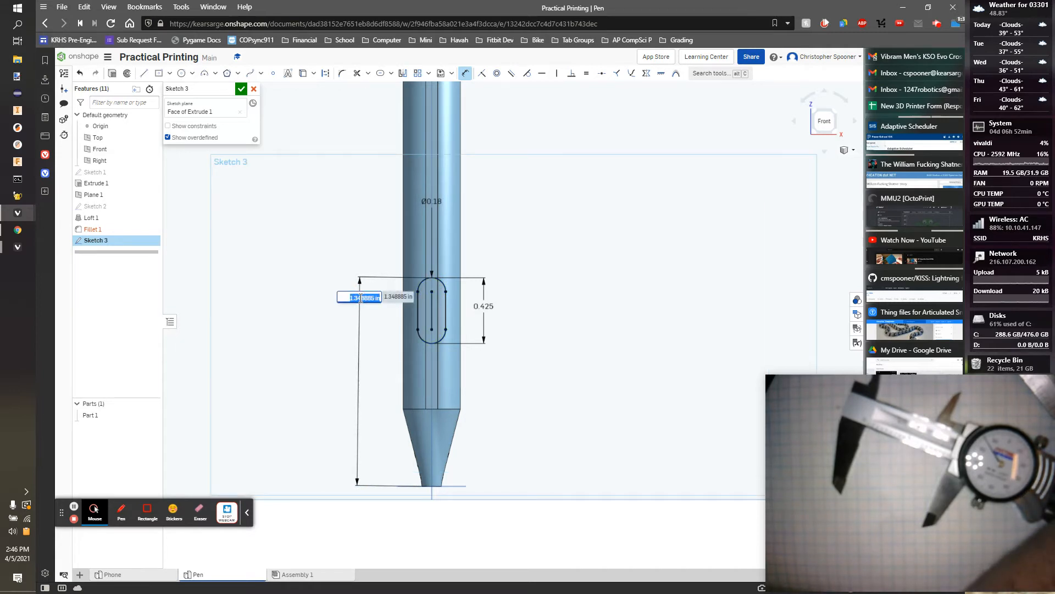
text(1.89)
key(Return)
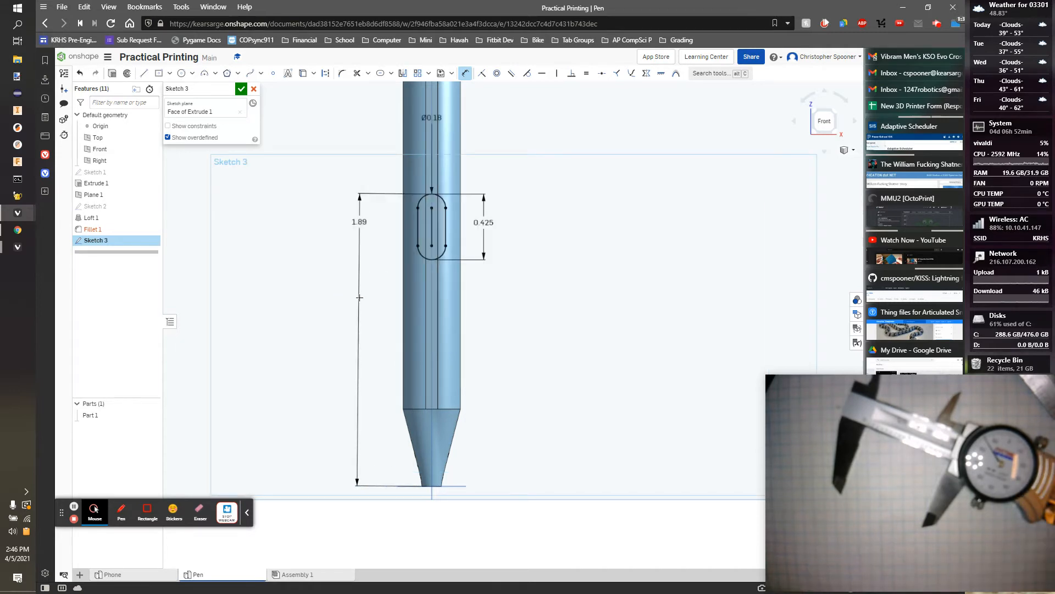
- Extrude the button slot sketch as a blind Remove cut 0.01 in deep into the pen body
key(shift+e)
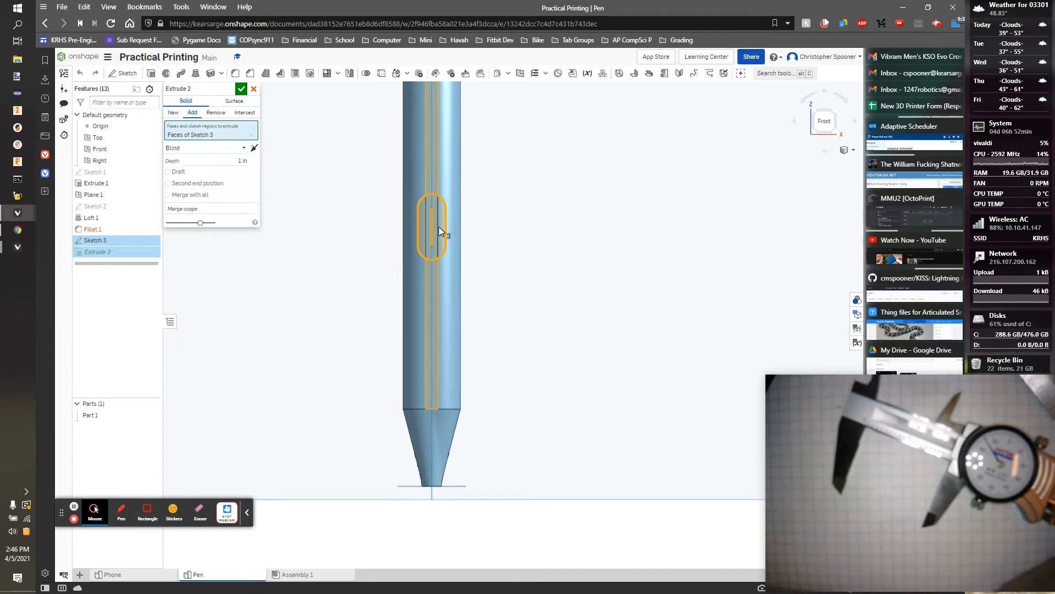
mouse_move(432, 223)
right_down()
mouse_move(610, 210)
mouse_move(369, 167)
right_up()
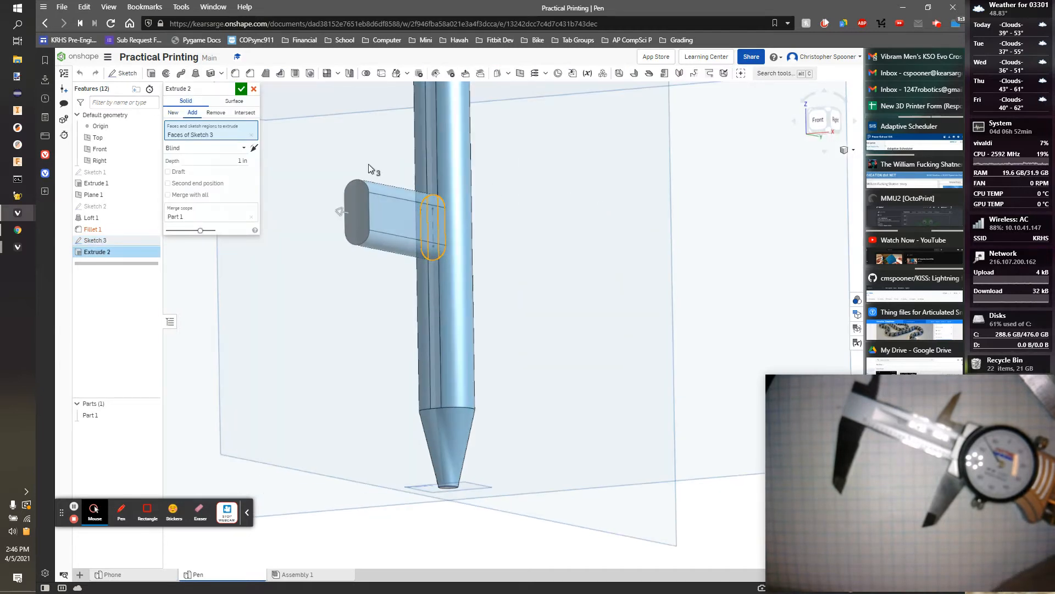
click(238, 160)
right_drag(497, 206, 511, 236)
click(211, 113)
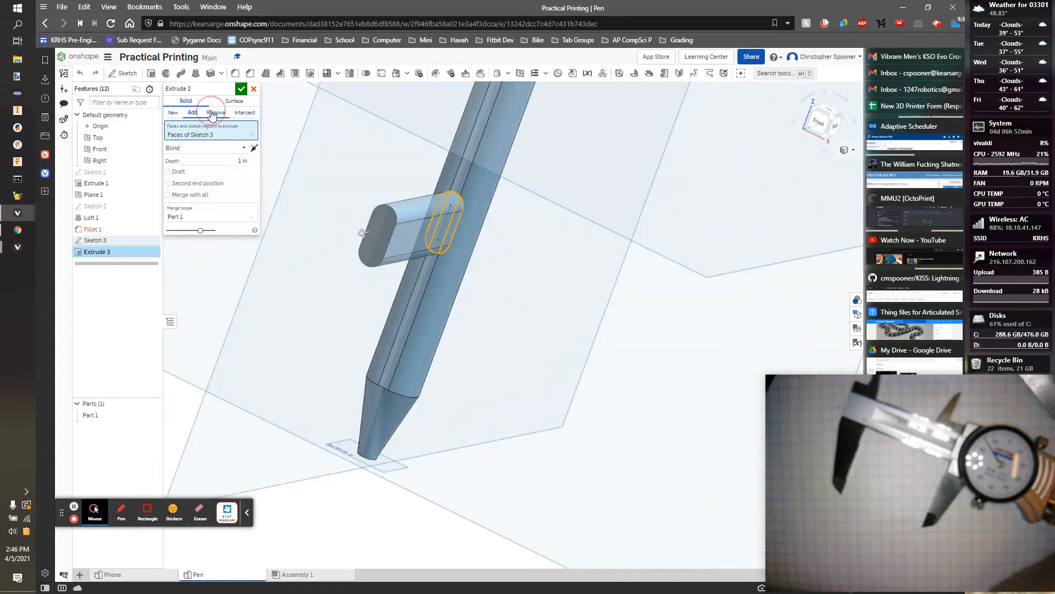
drag(231, 160, 319, 165)
text(.01)
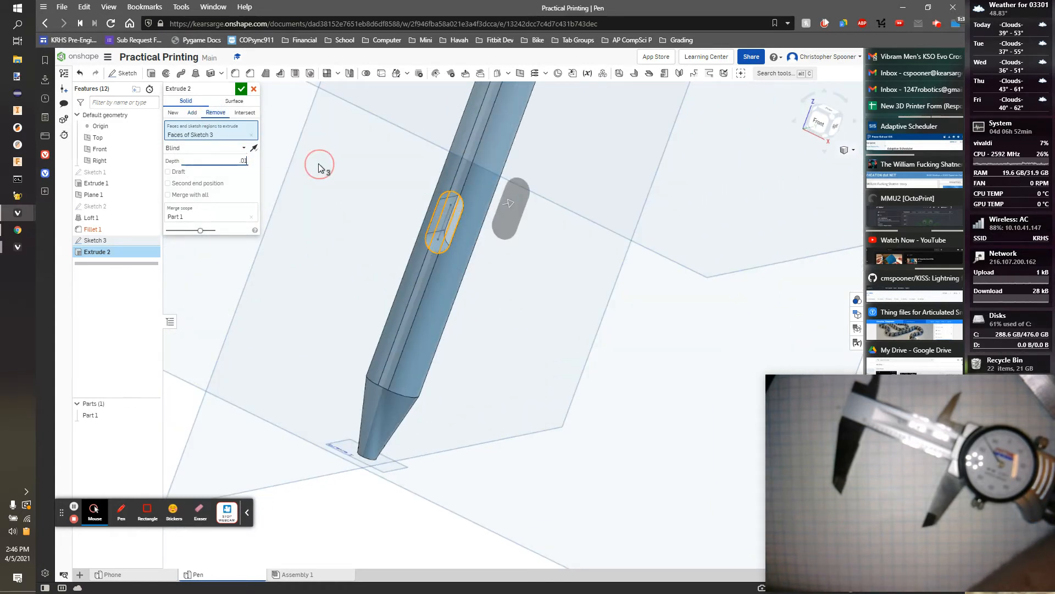
key(Tab)
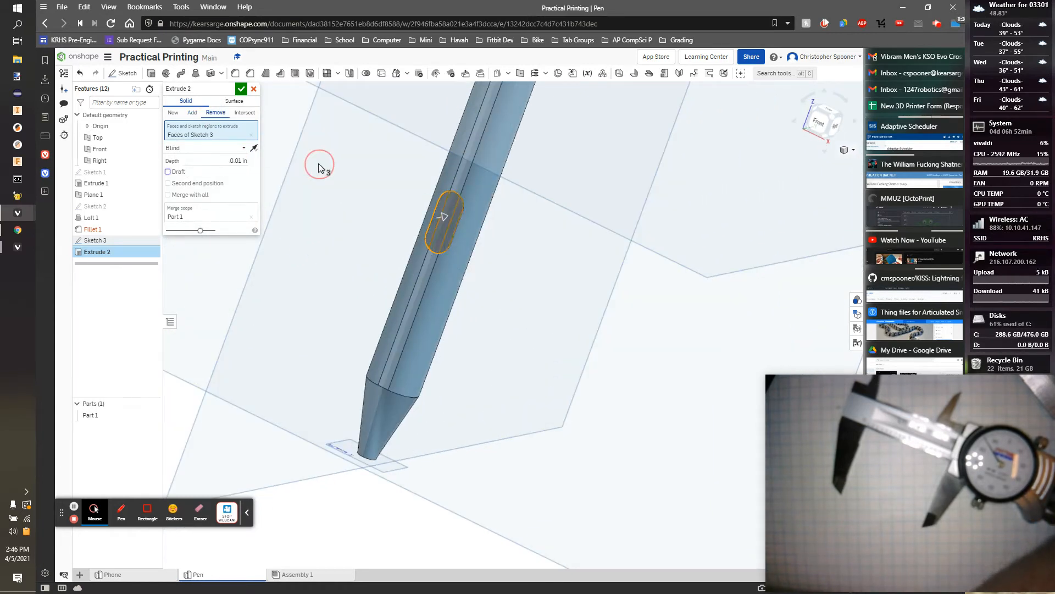
key(Return)
- Fillet all edges around the rim of the pen body's blunt end with a 0.02 in radius
scroll(494, 247, down, 3)
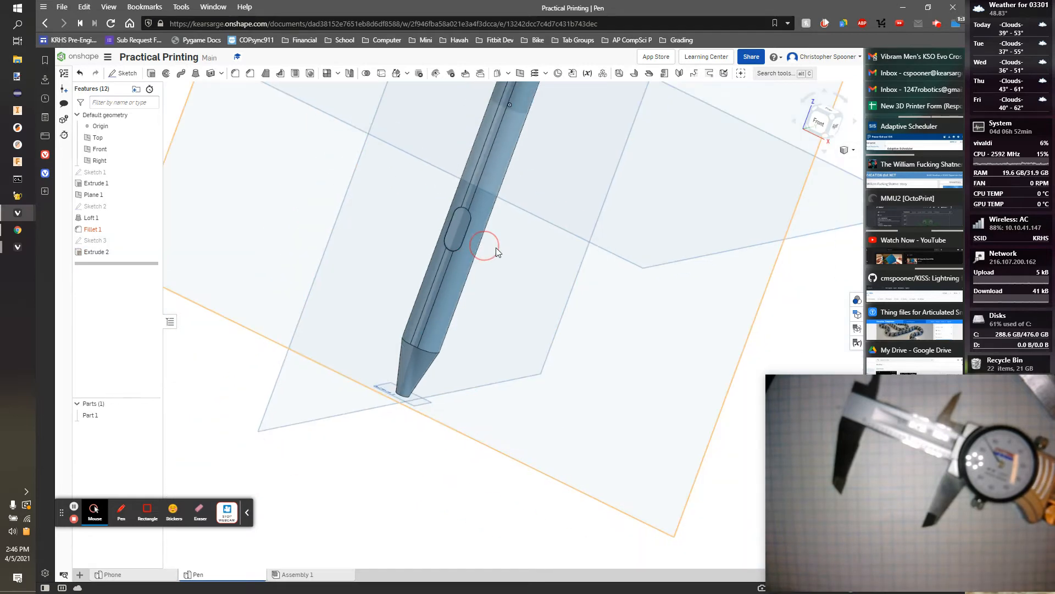
middle_drag(496, 247, 473, 462)
scroll(507, 427, down, 4)
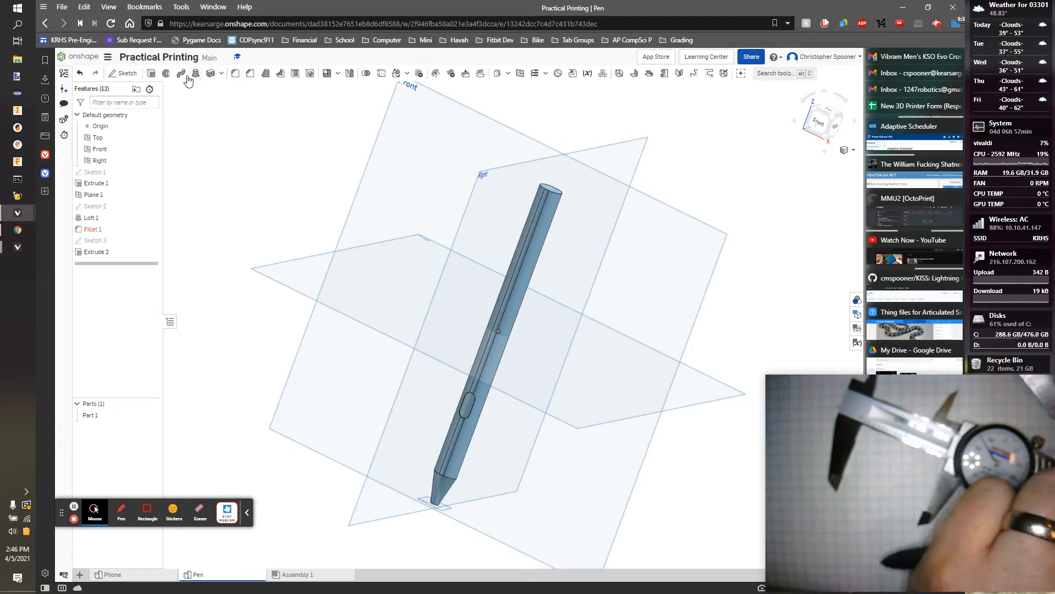
click(241, 75)
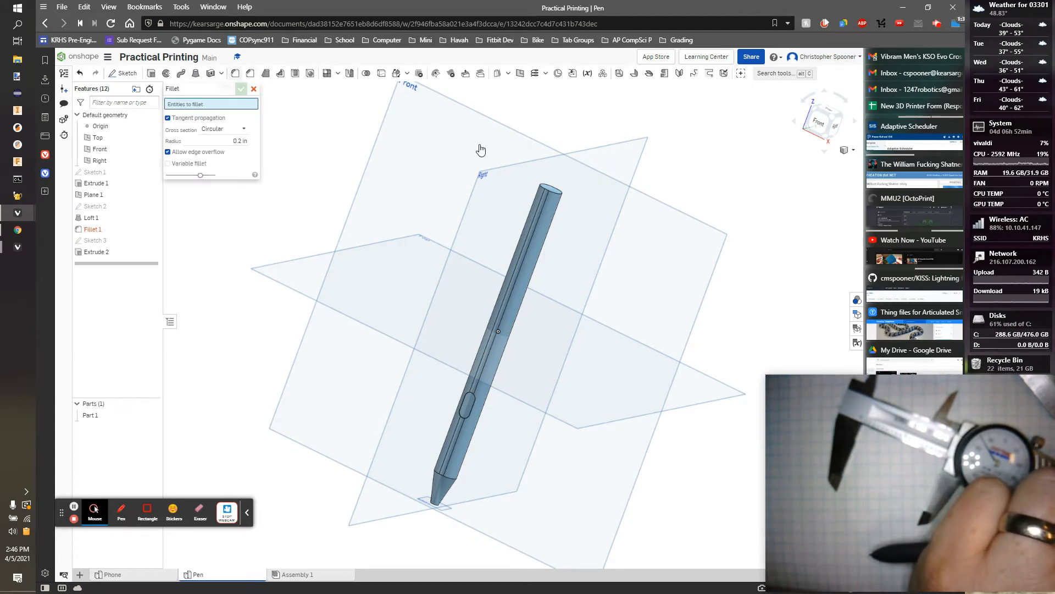
click(551, 192)
scroll(547, 190, up, 3)
scroll(546, 189, up, 2)
click(557, 191)
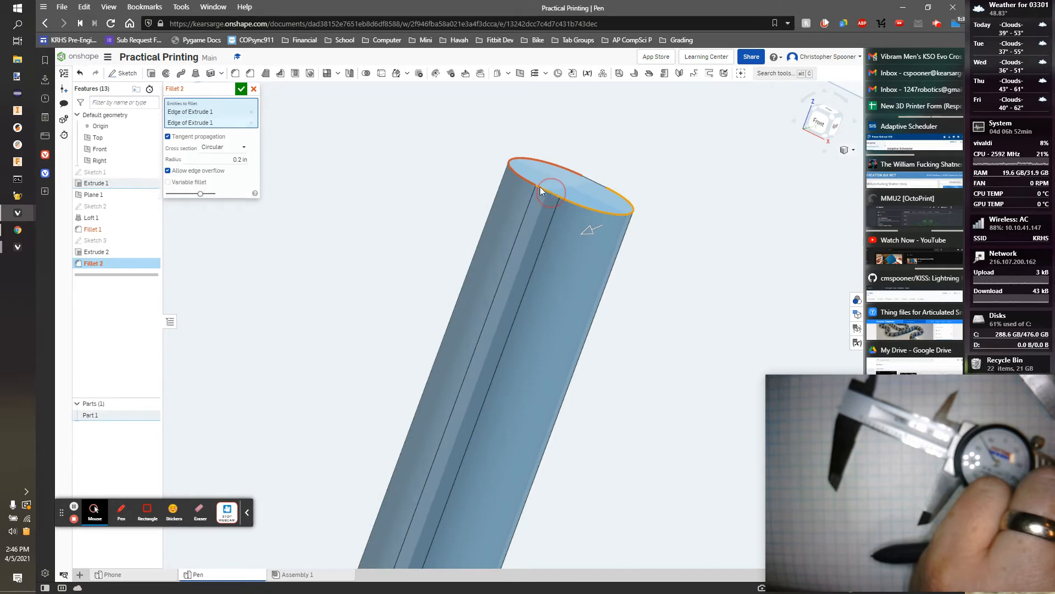
click(521, 177)
click(585, 177)
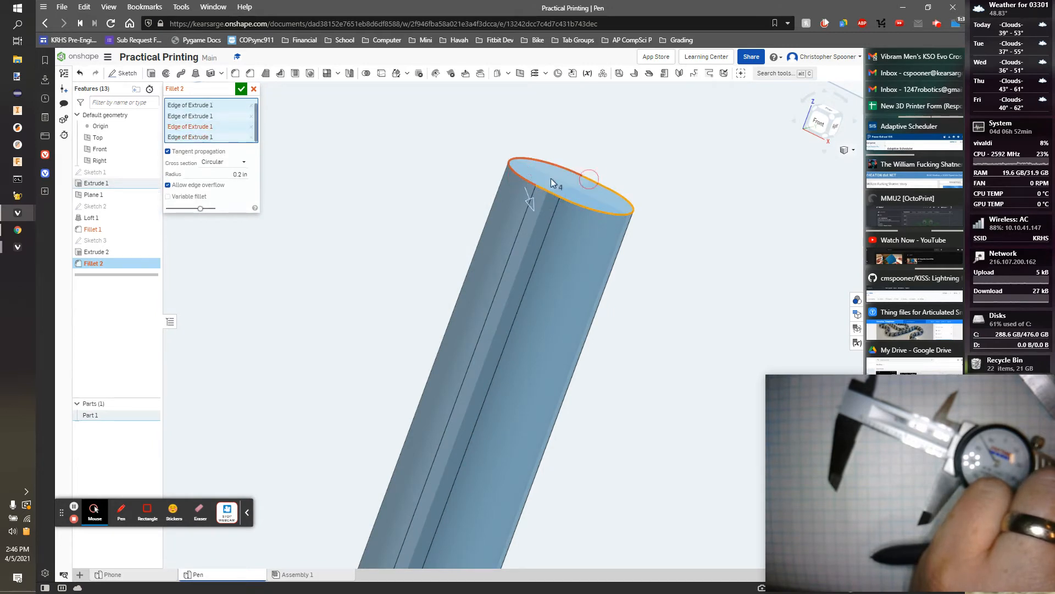
click(246, 176)
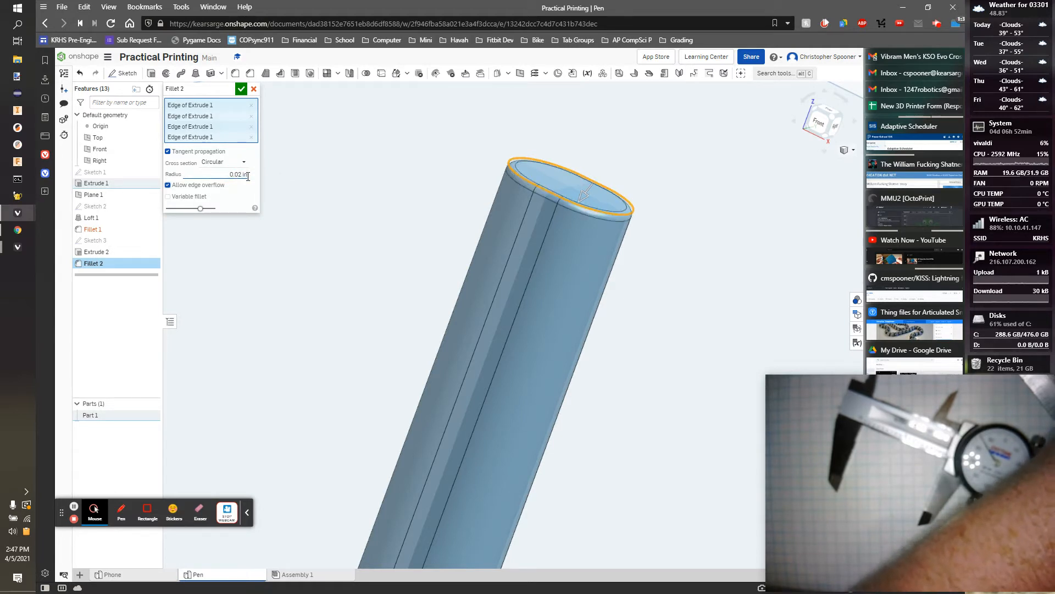
key(Return)
- Examine the pen model along its whole length, from the rounded blunt end past the button recess to the small tapered tip
scroll(603, 252, down, 3)
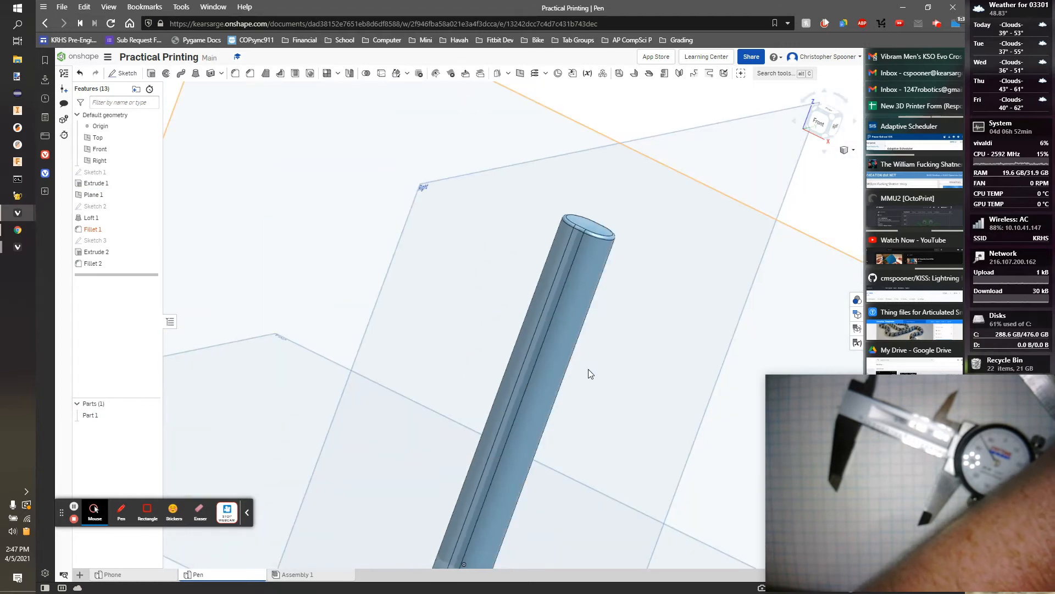
middle_drag(591, 384, 549, 226)
scroll(572, 367, up, 3)
scroll(573, 367, down, 4)
middle_drag(506, 415, 469, 219)
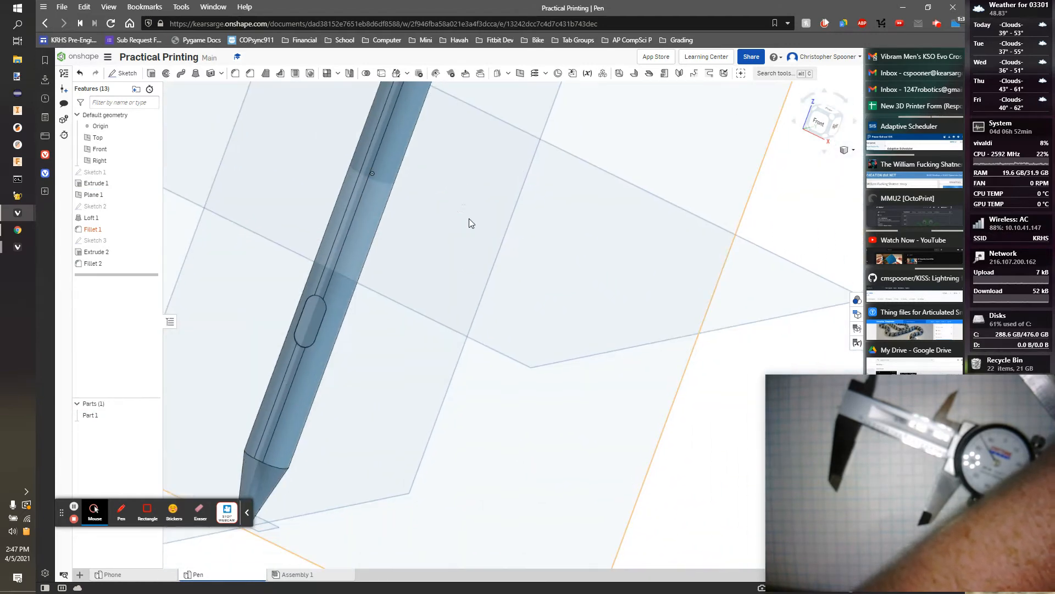
scroll(469, 222, down, 3)
scroll(354, 369, up, 3)
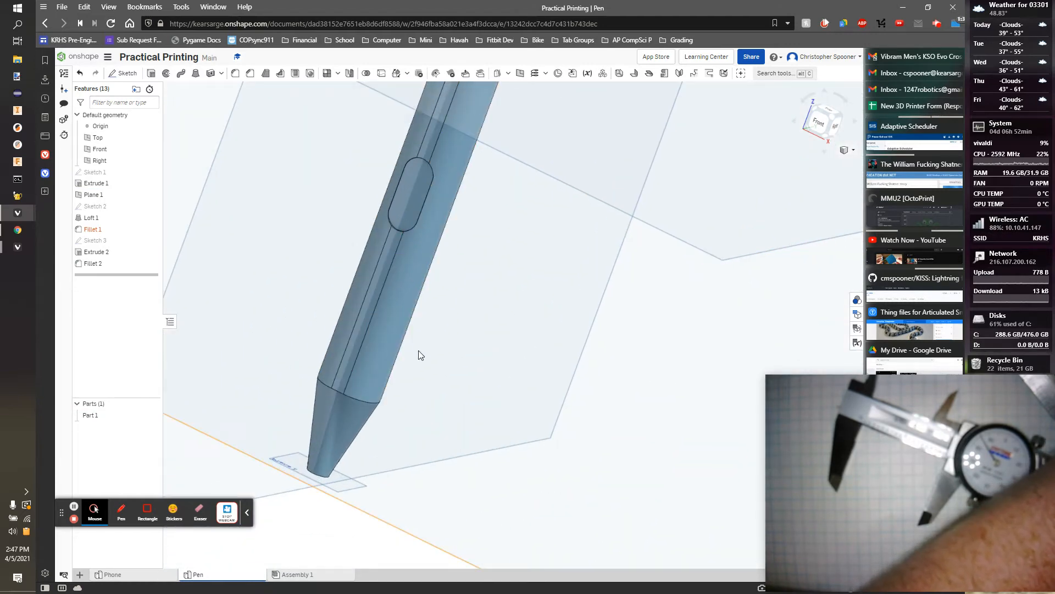
scroll(592, 243, down, 3)
scroll(528, 431, up, 2)
scroll(530, 394, down, 2)
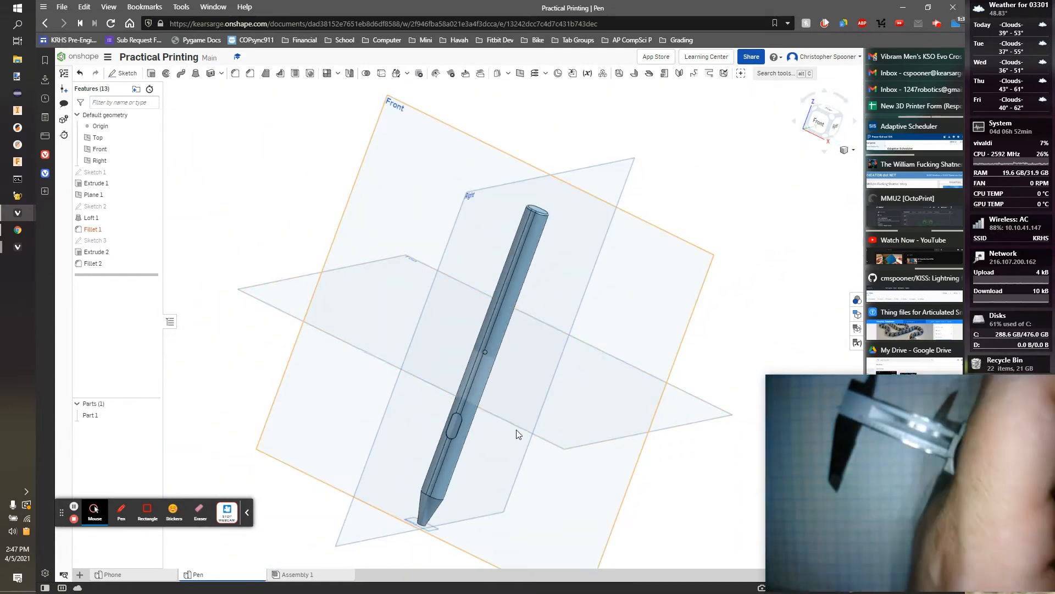
right_drag(547, 302, 516, 370)
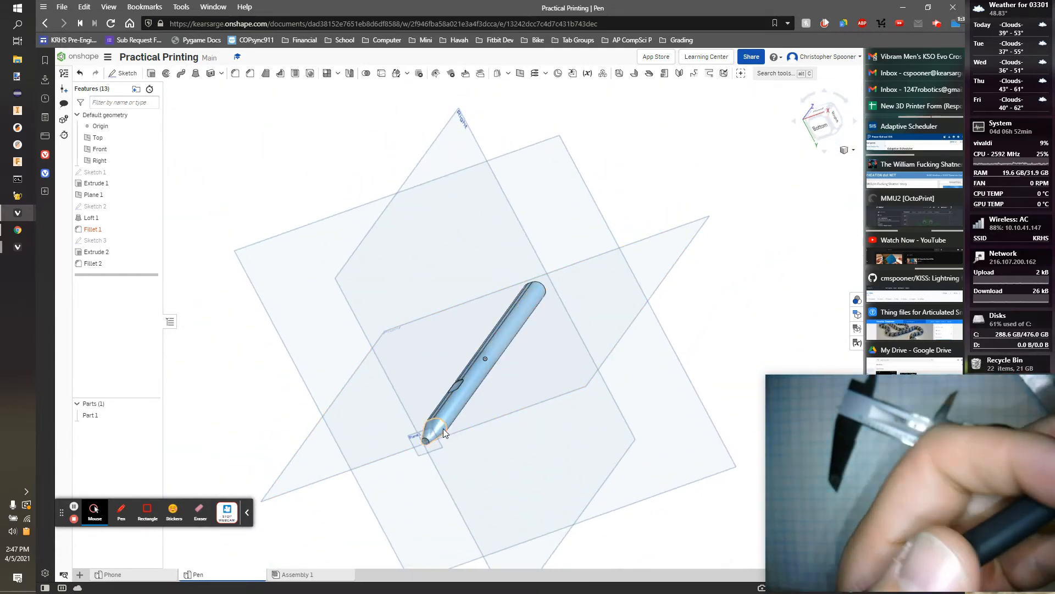
scroll(417, 454, up, 5)
scroll(418, 454, up, 4)
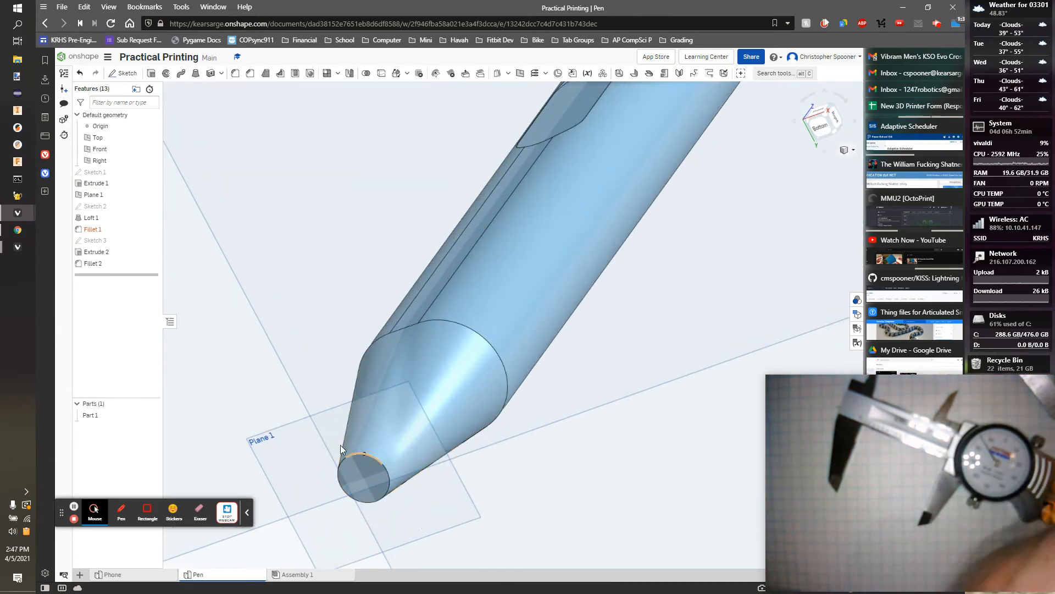
- Start a new sketch on the Right plane and view it straight on
click(126, 78)
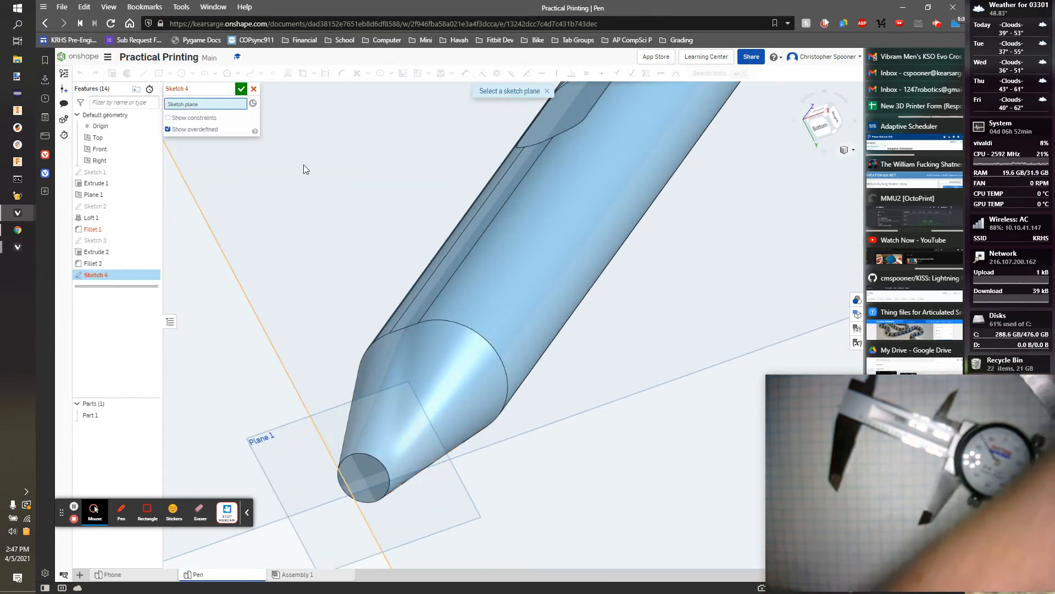
click(483, 222)
scroll(549, 228, down, 9)
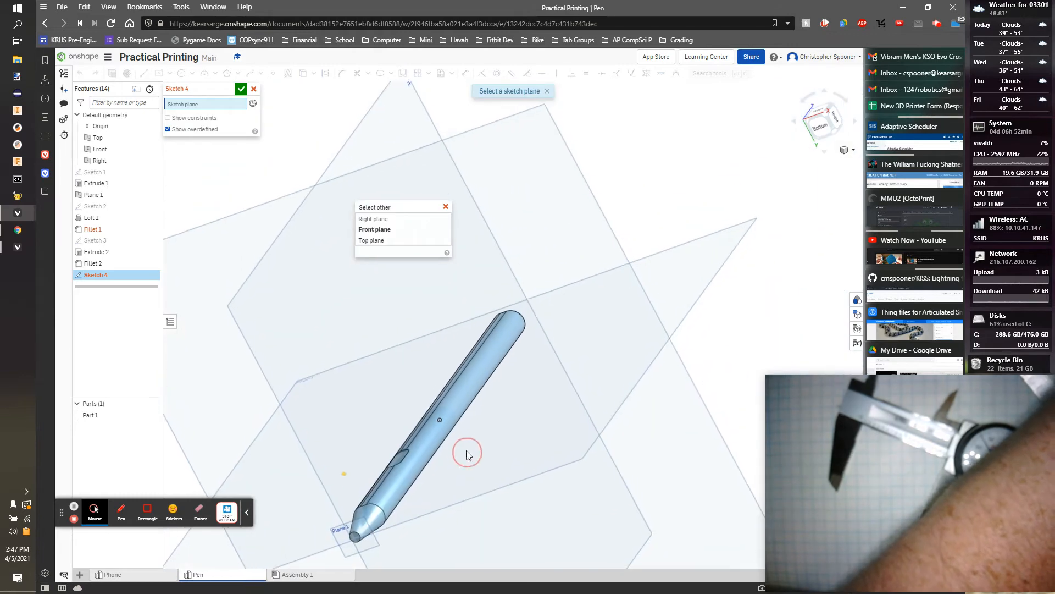
scroll(556, 119, down, 3)
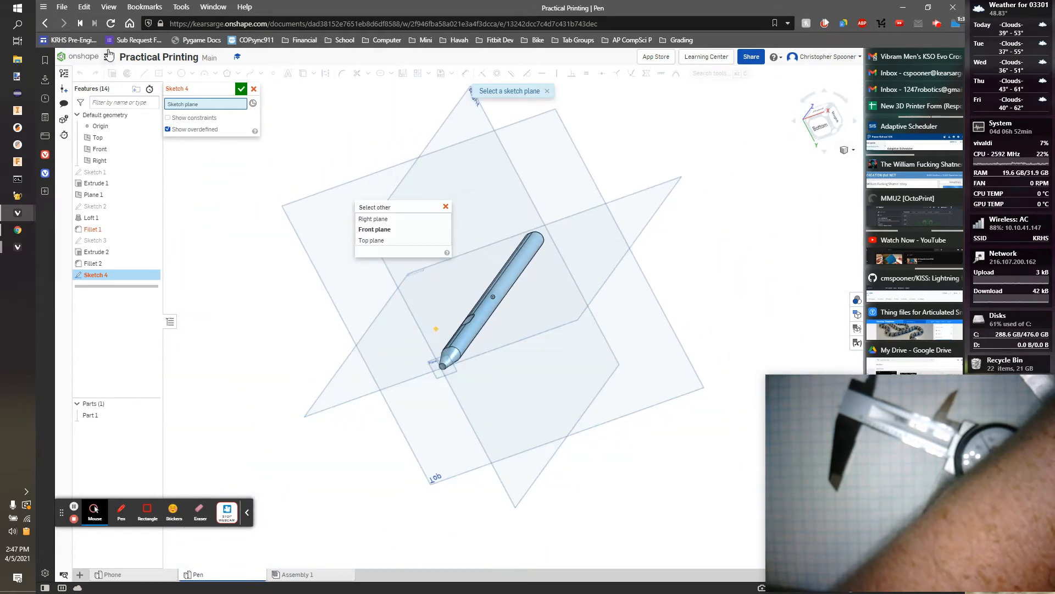
click(455, 129)
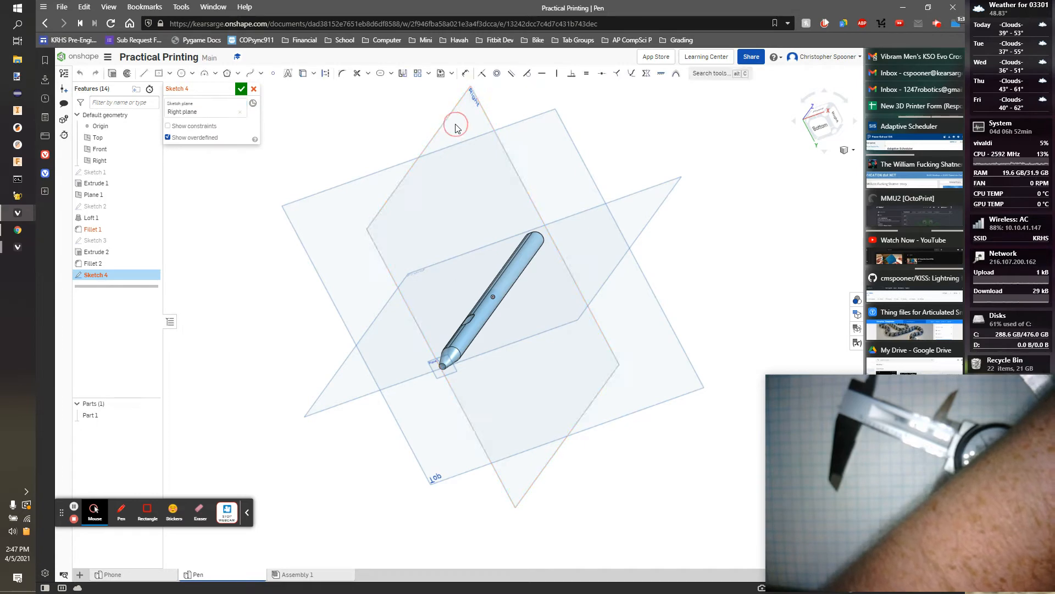
key(n)
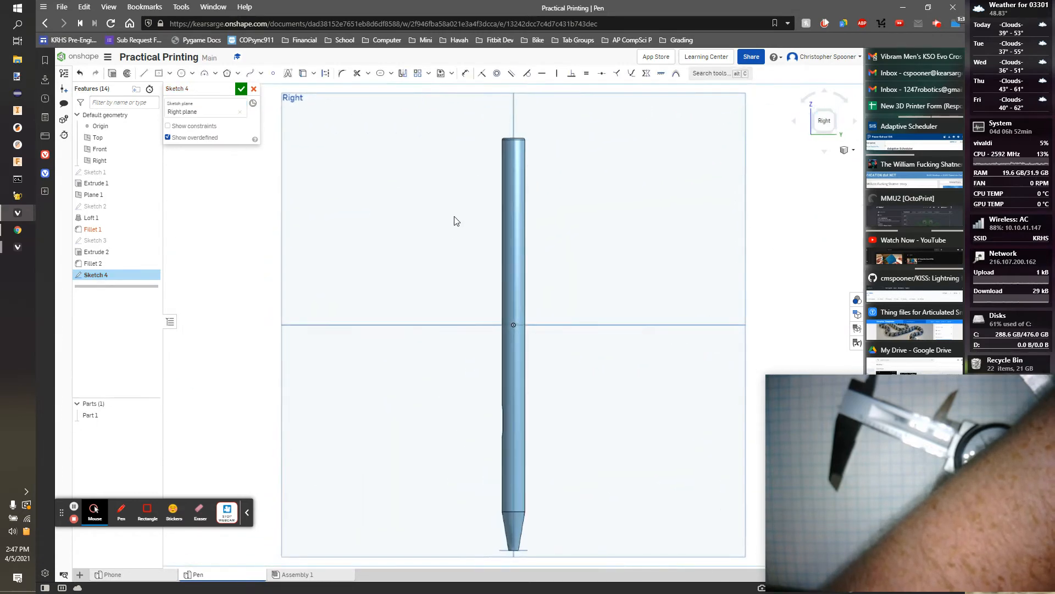
- Sketch the clip's outer outline from the pen's blunt end, about 0.043 in up, 0.374 in across and 0.893 in down beside the body
scroll(495, 160, up, 3)
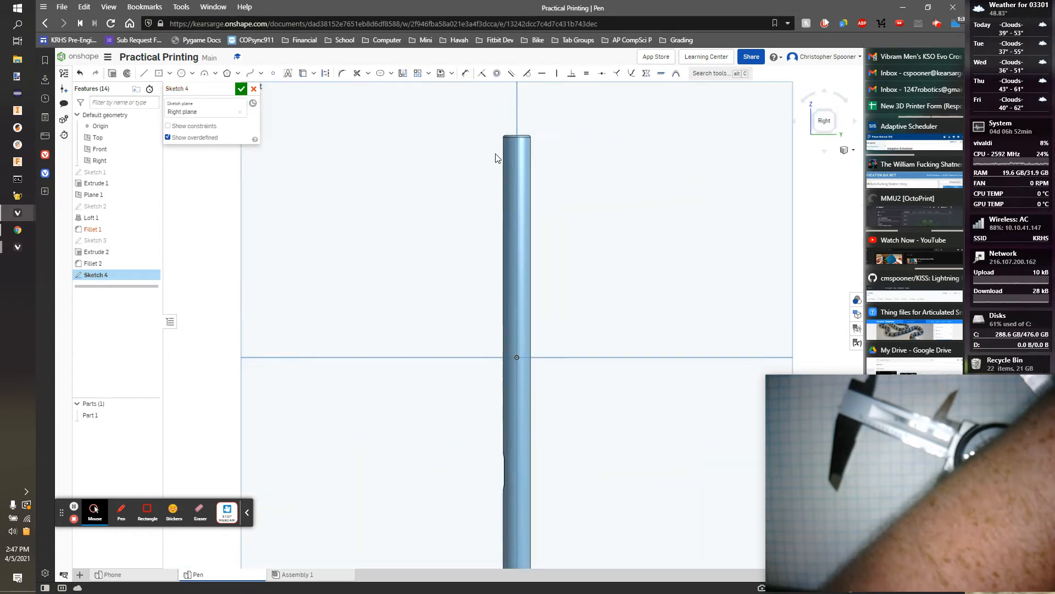
middle_drag(482, 177, 464, 208)
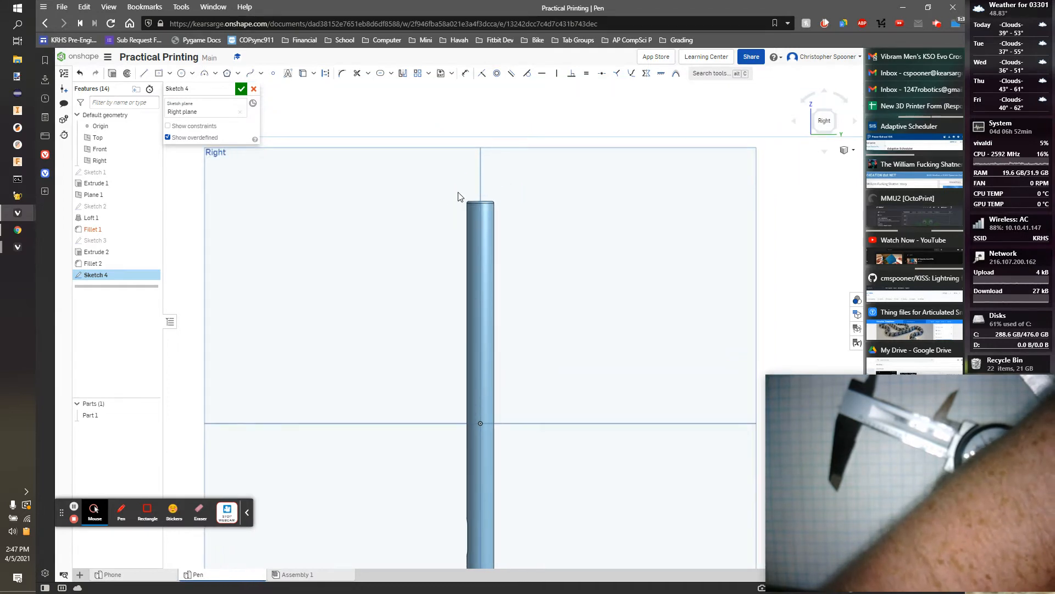
scroll(460, 182, up, 5)
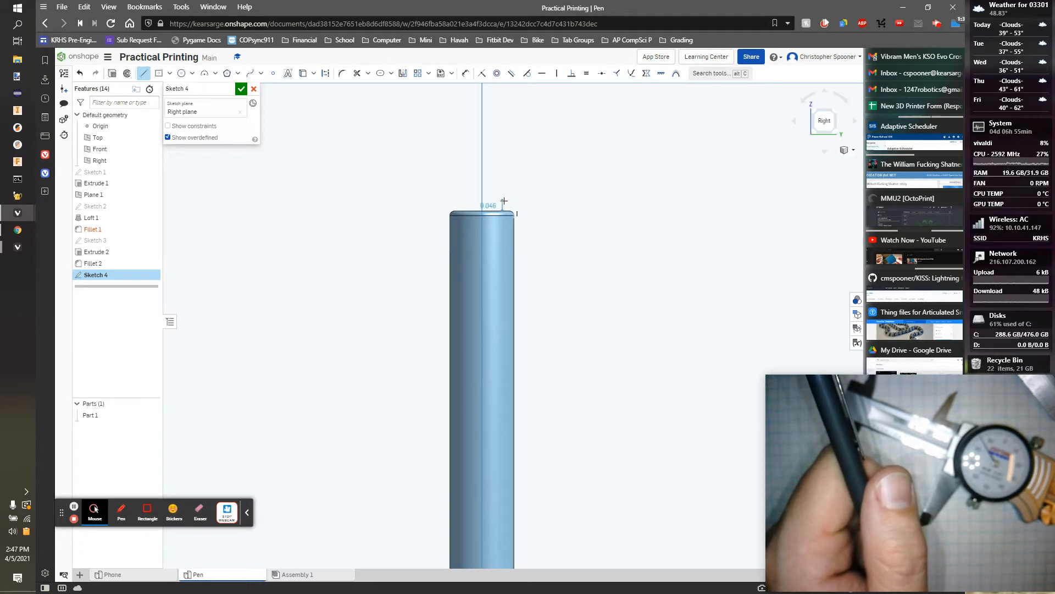
scroll(504, 200, up, 3)
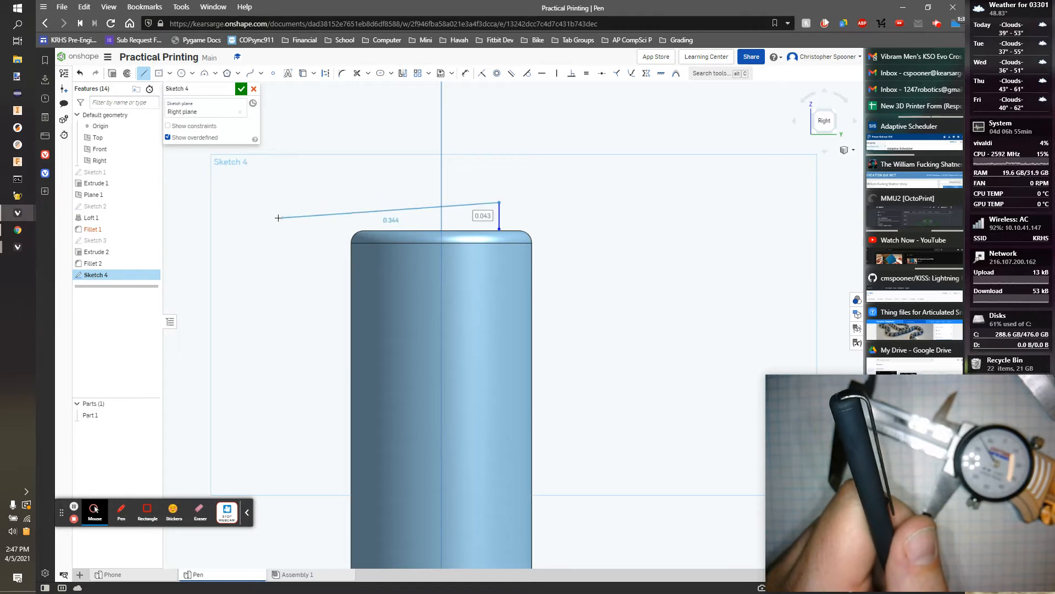
mouse_move(278, 216)
middle_down()
mouse_move(324, 140)
mouse_move(319, 147)
middle_up()
scroll(320, 148, up, 2)
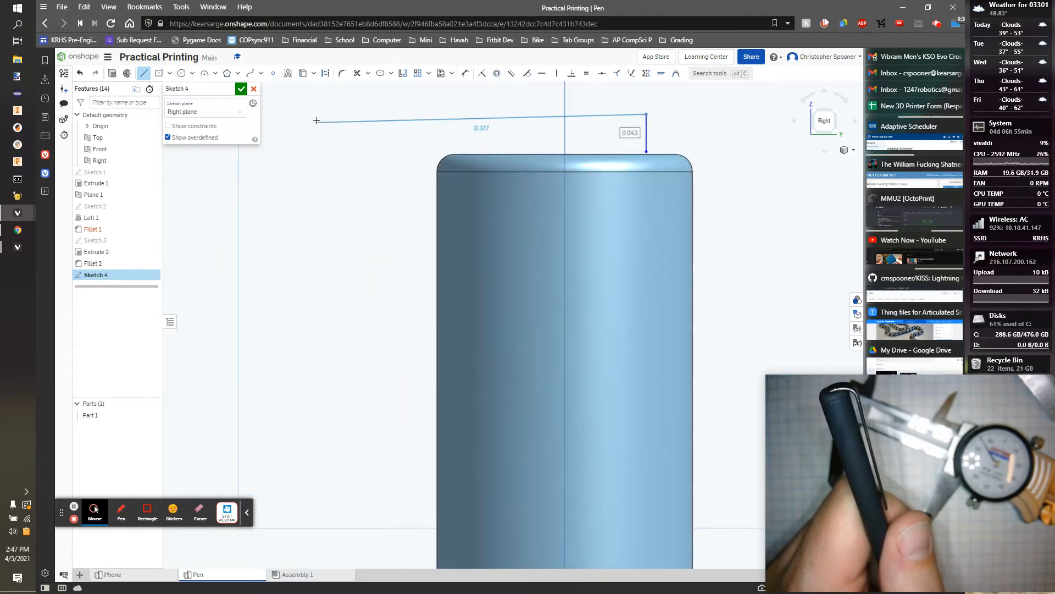
click(319, 113)
scroll(318, 117, down, 5)
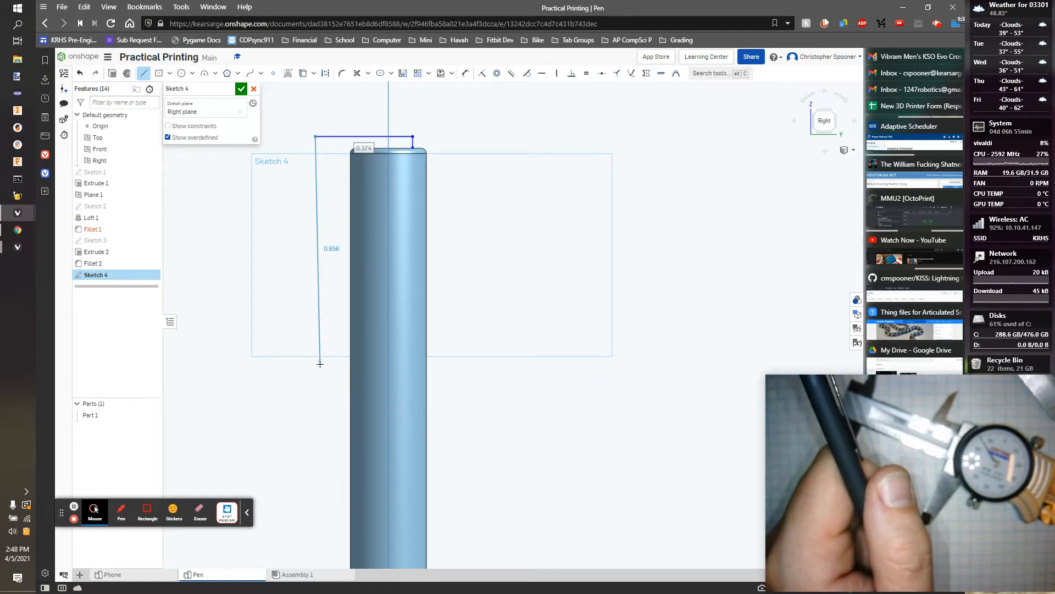
click(320, 365)
- Close the clip outline with a 0.024 in tip, a 0.865 in inner leg, a 0.315 in inner bar and a 0.015 in foot, all approximate
scroll(324, 367, up, 3)
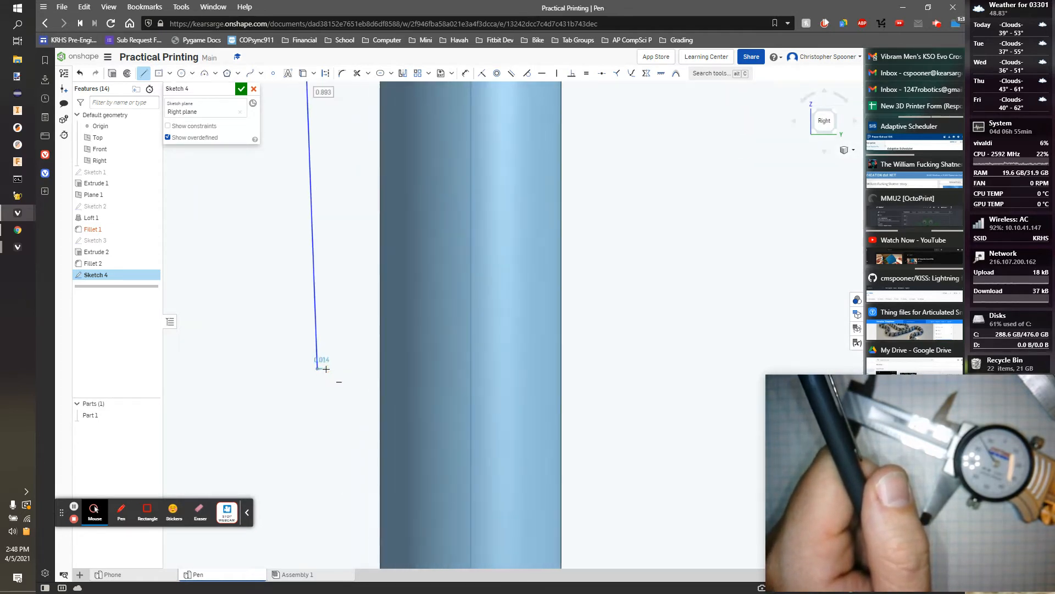
scroll(326, 368, up, 1)
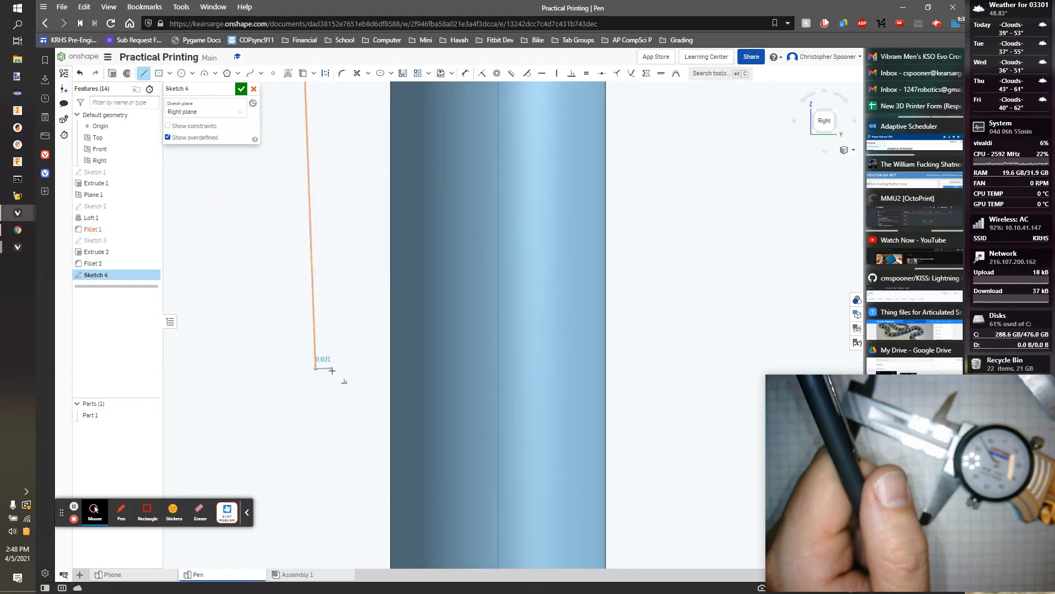
click(333, 368)
scroll(341, 280, down, 1)
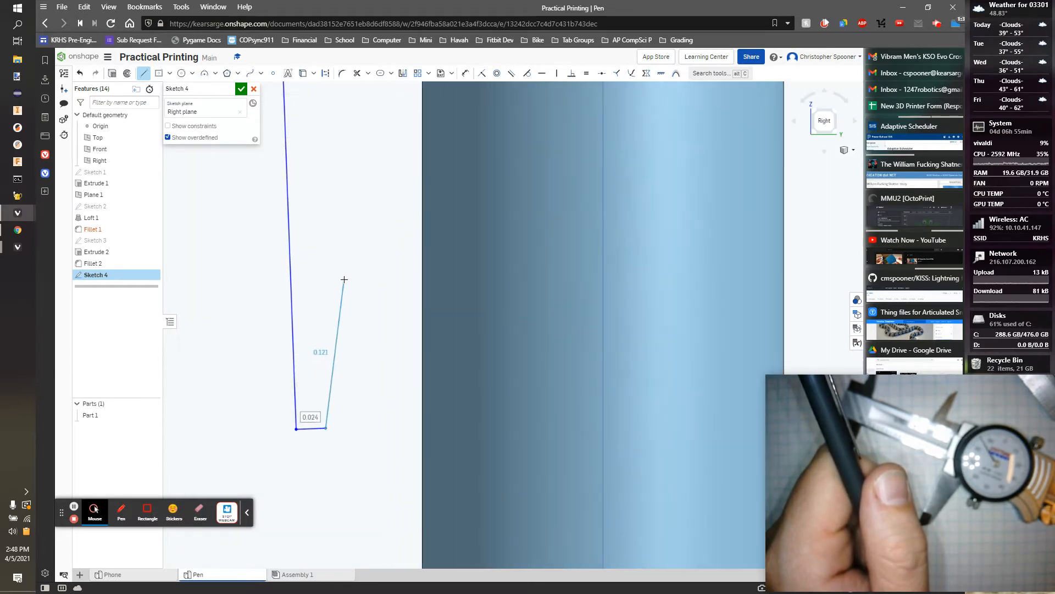
scroll(328, 263, down, 1)
middle_drag(331, 230, 322, 435)
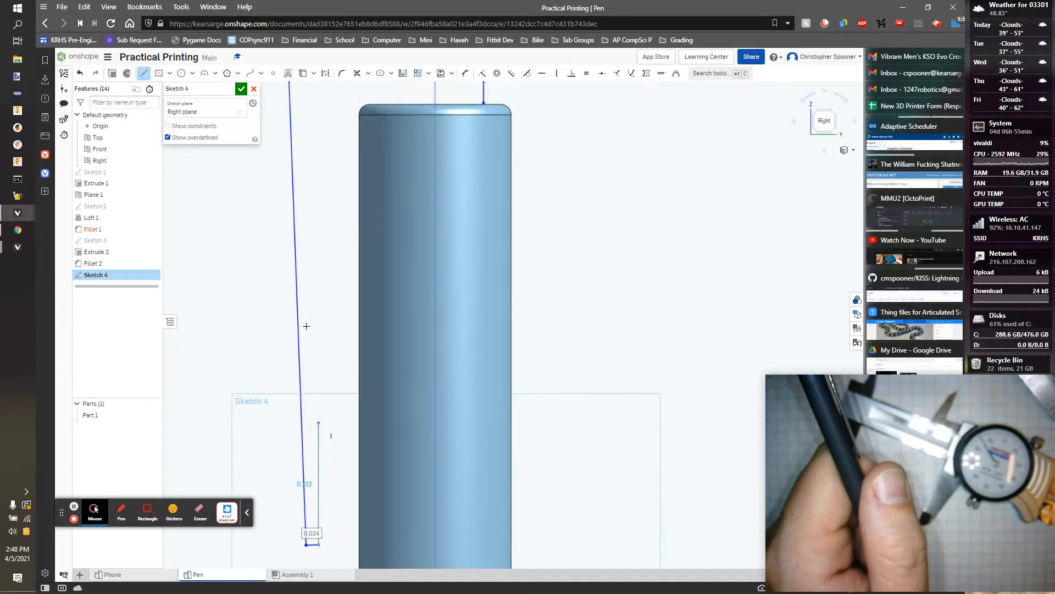
mouse_move(302, 250)
middle_down()
mouse_move(287, 540)
mouse_move(302, 372)
mouse_move(333, 327)
middle_up()
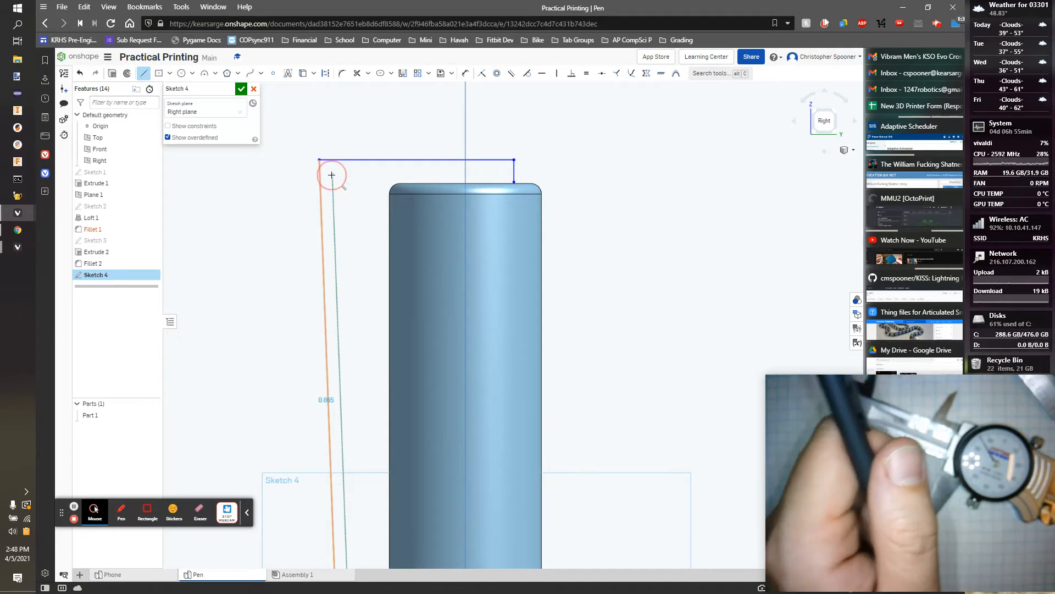
click(331, 175)
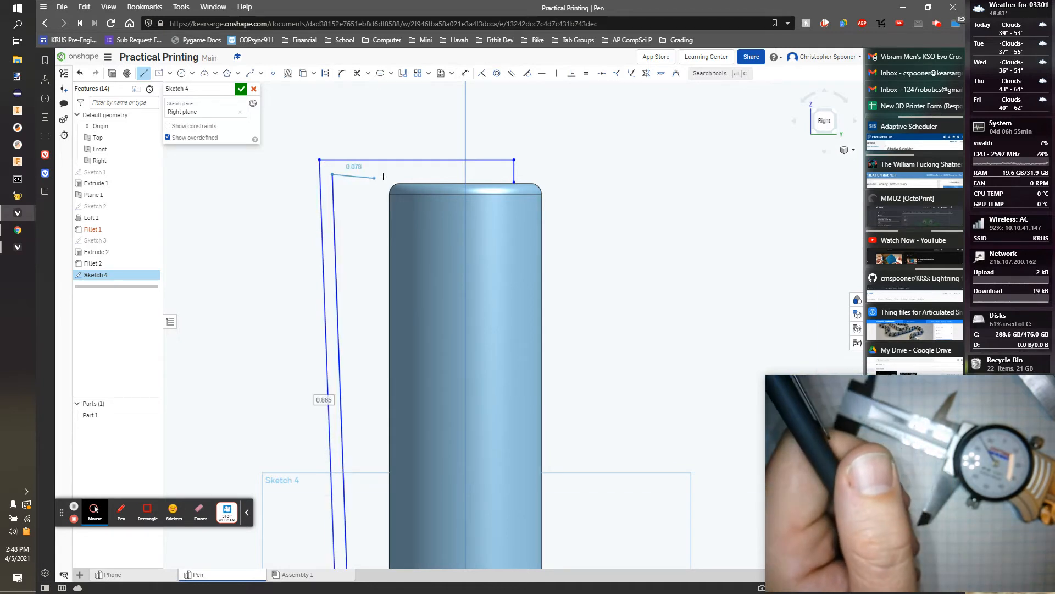
click(496, 173)
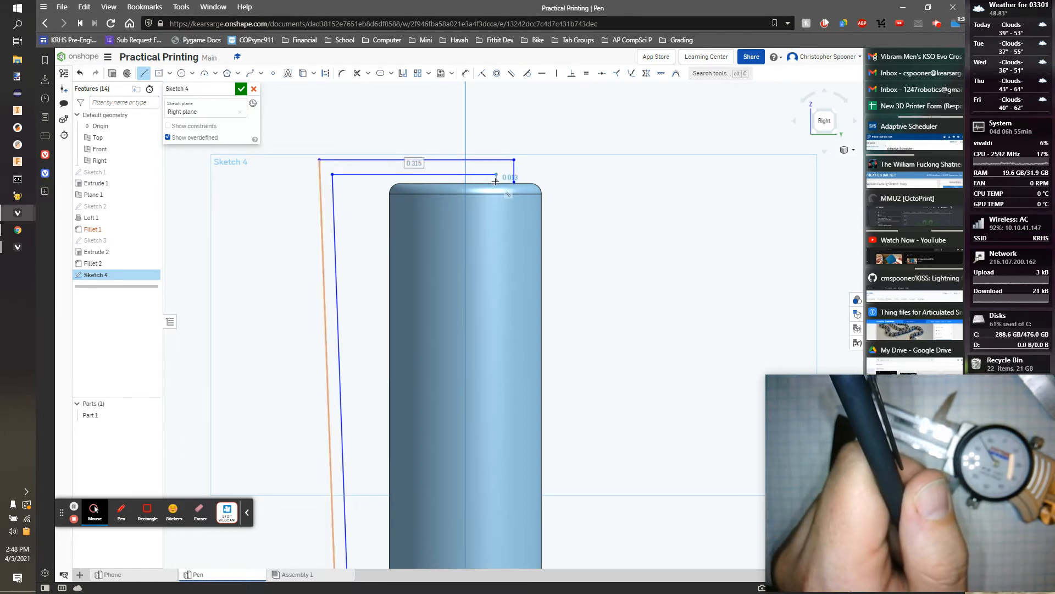
click(496, 182)
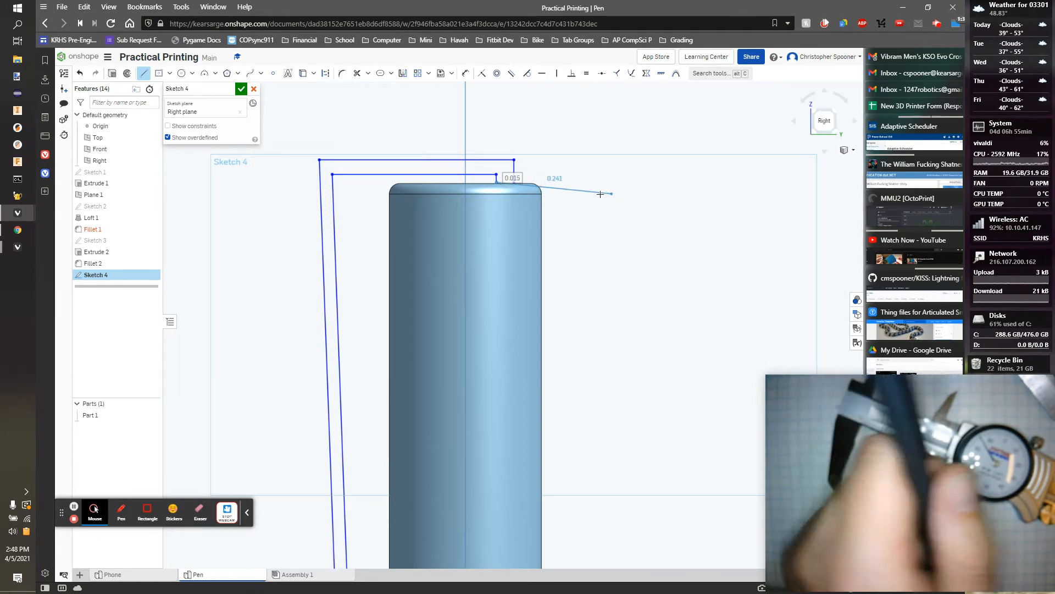
scroll(515, 179, up, 5)
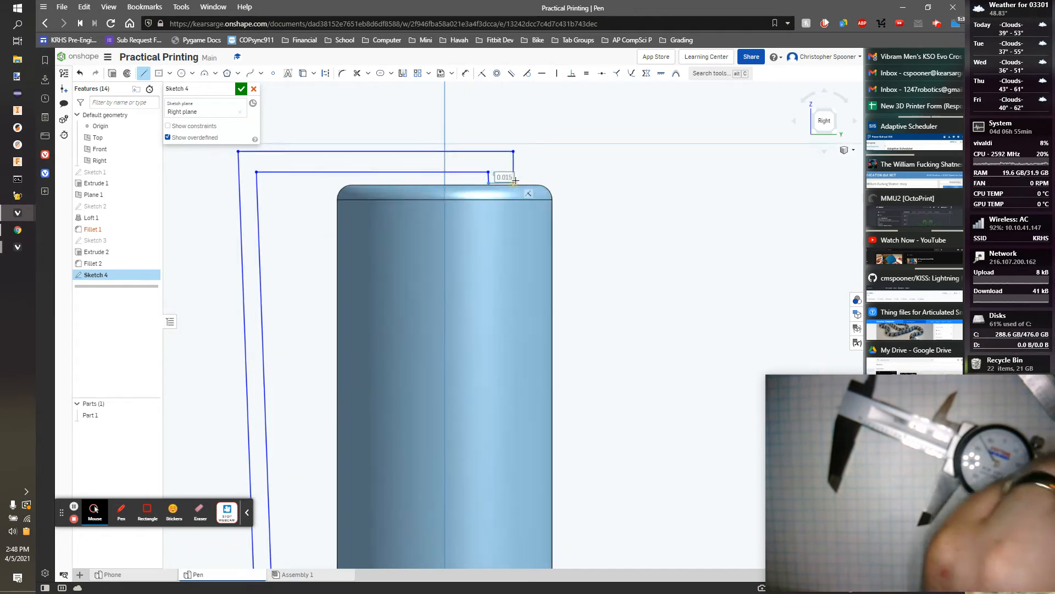
- Make both lower corners of the clip's short foot coincident with the flat edge of the pen's blunt end
click(482, 73)
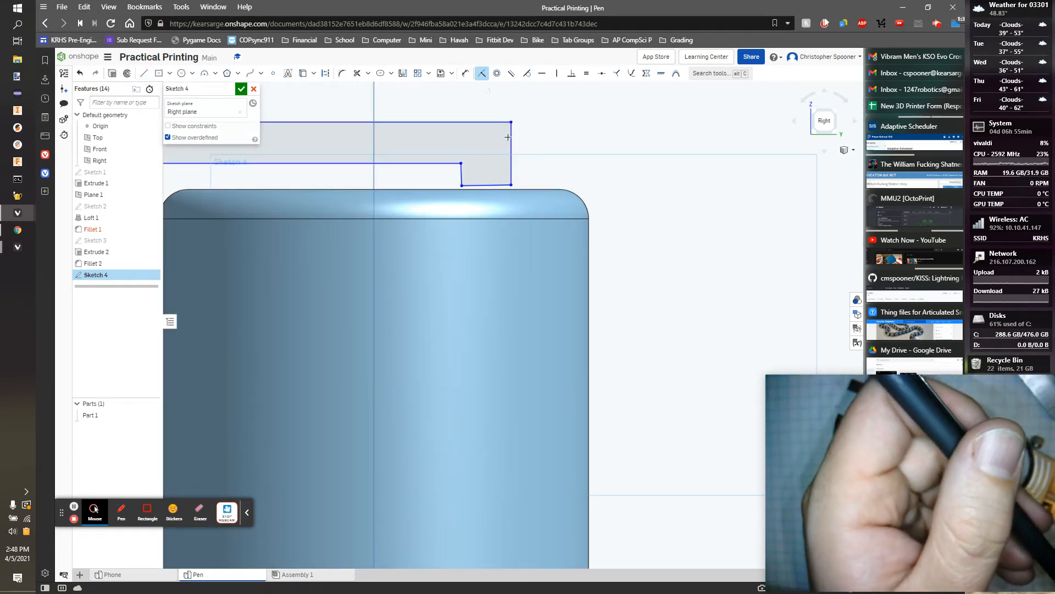
click(511, 186)
click(512, 191)
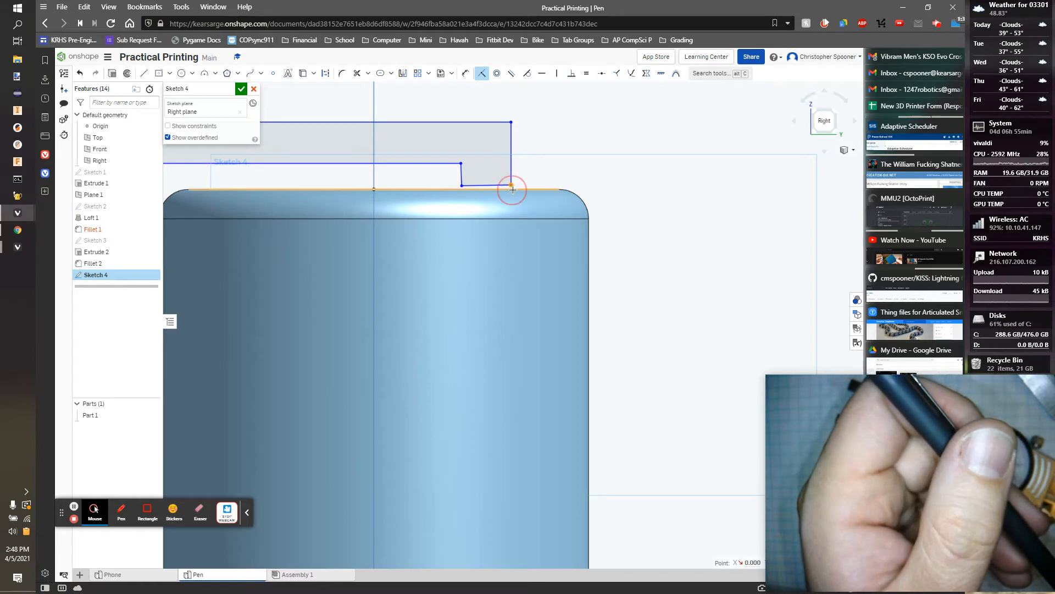
click(463, 192)
click(457, 188)
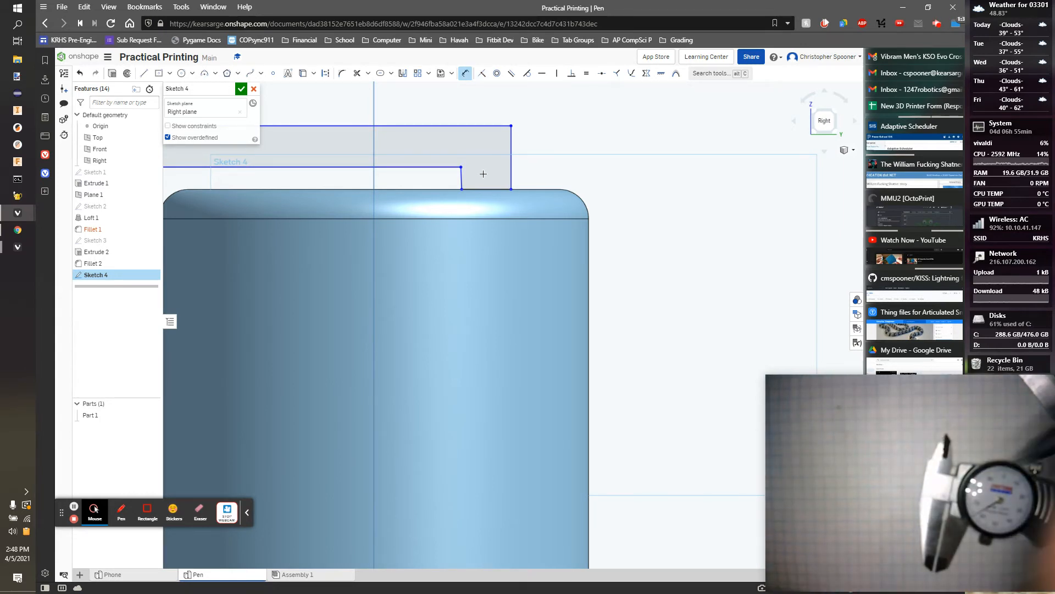
- Make the two short sides of the clip's foot parallel and dimension the distance between them to 0.035 in
click(511, 174)
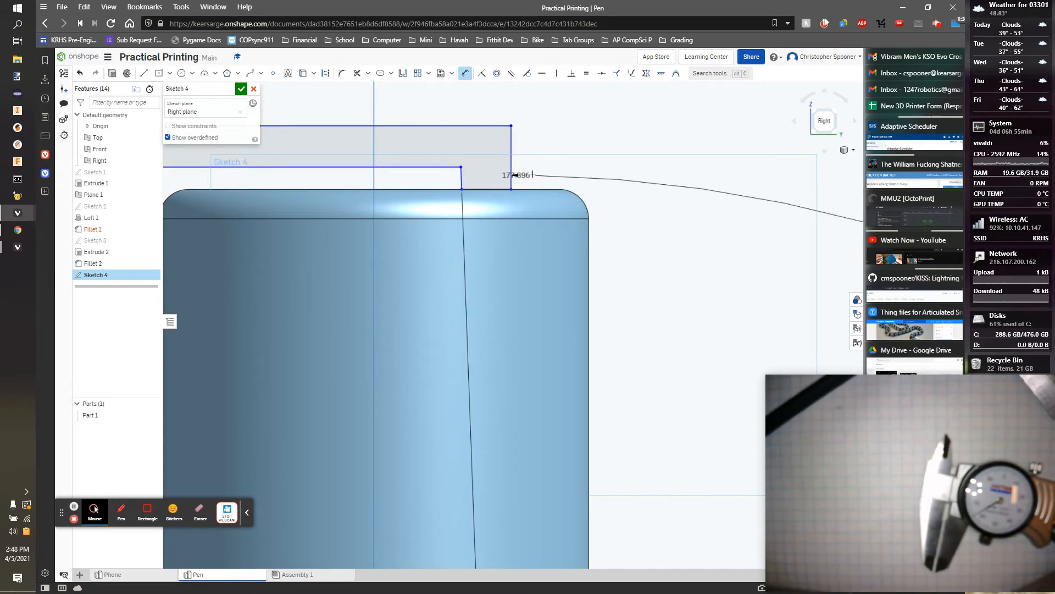
click(511, 165)
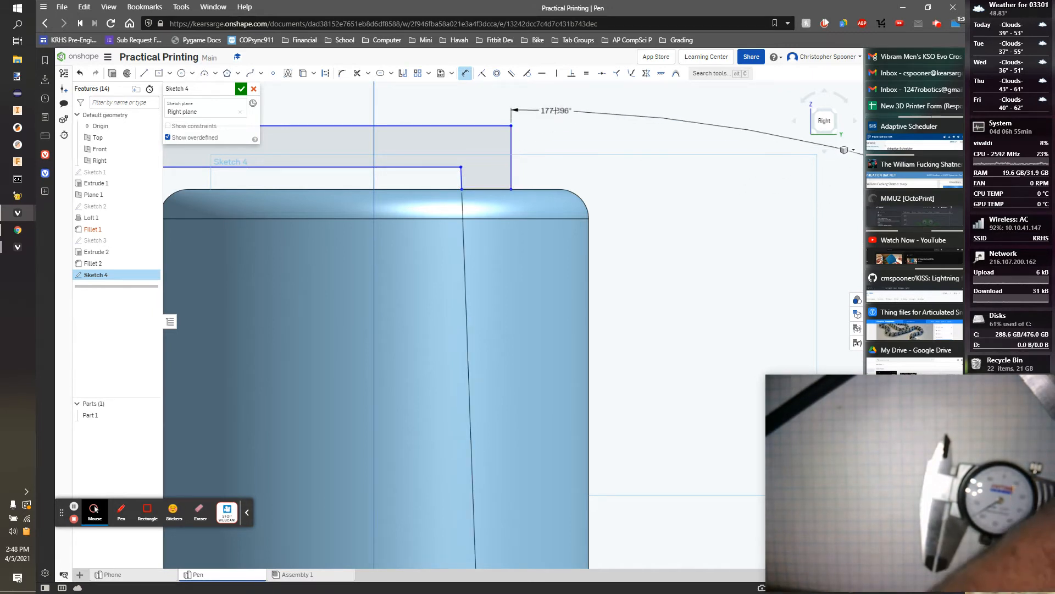
click(511, 76)
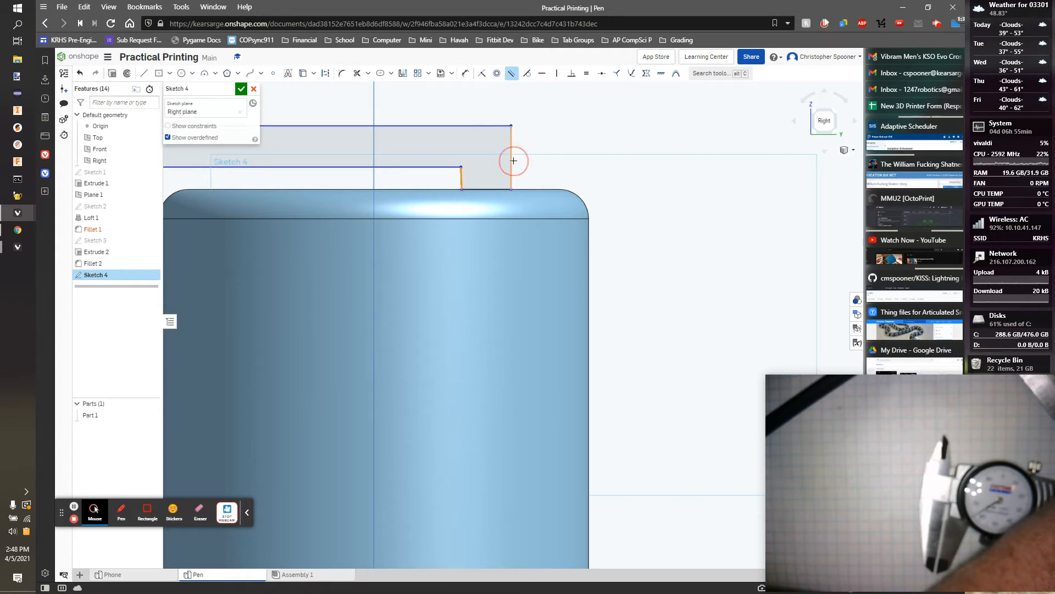
click(514, 160)
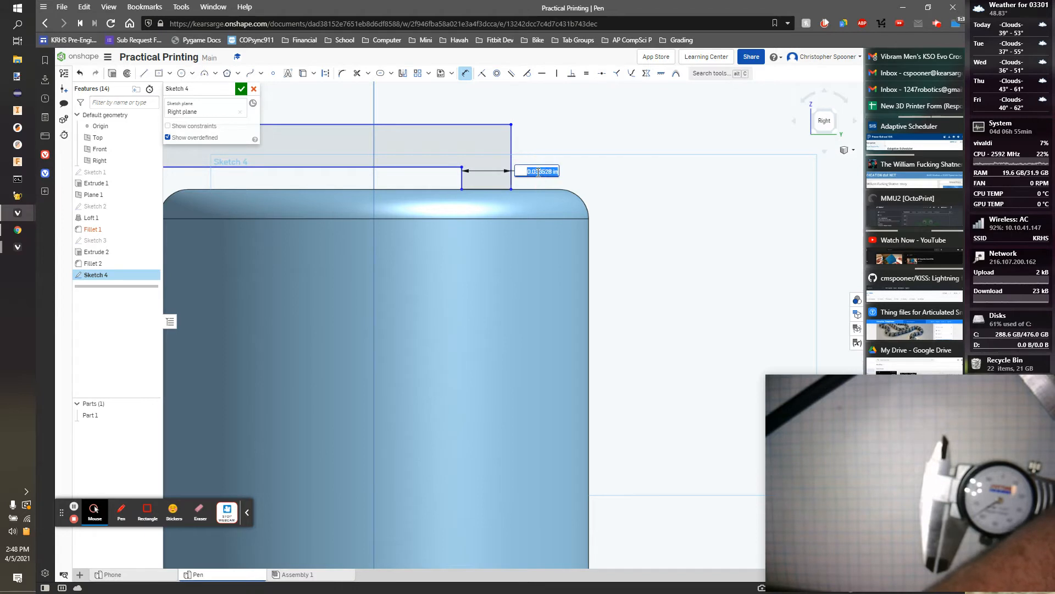
text(0.035)
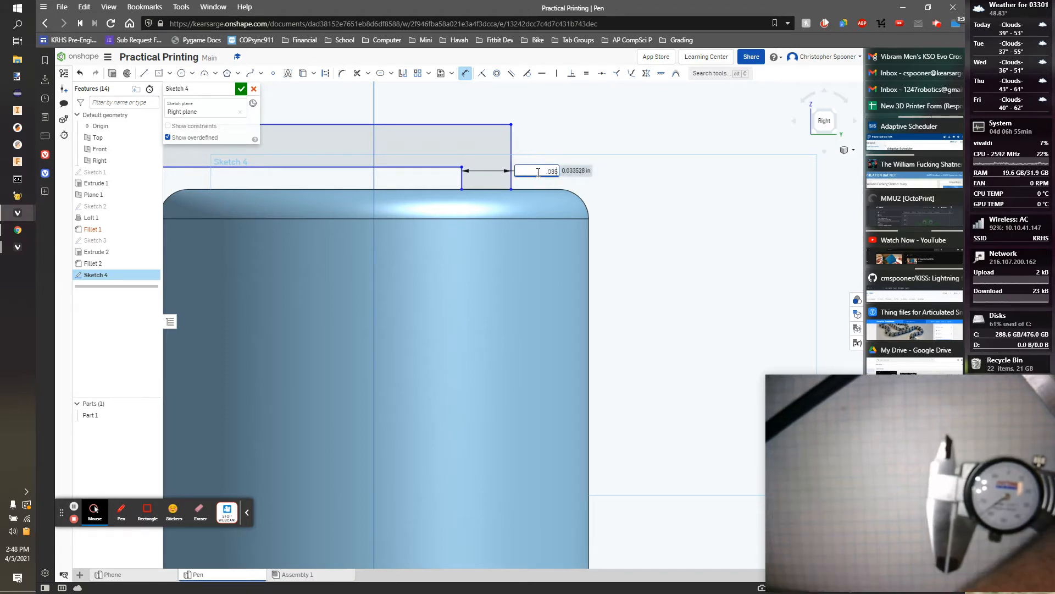
key(Return)
- Dimension the thickness of the clip's horizontal bar above the pen's end to 0.035 in
scroll(537, 155, down, 1)
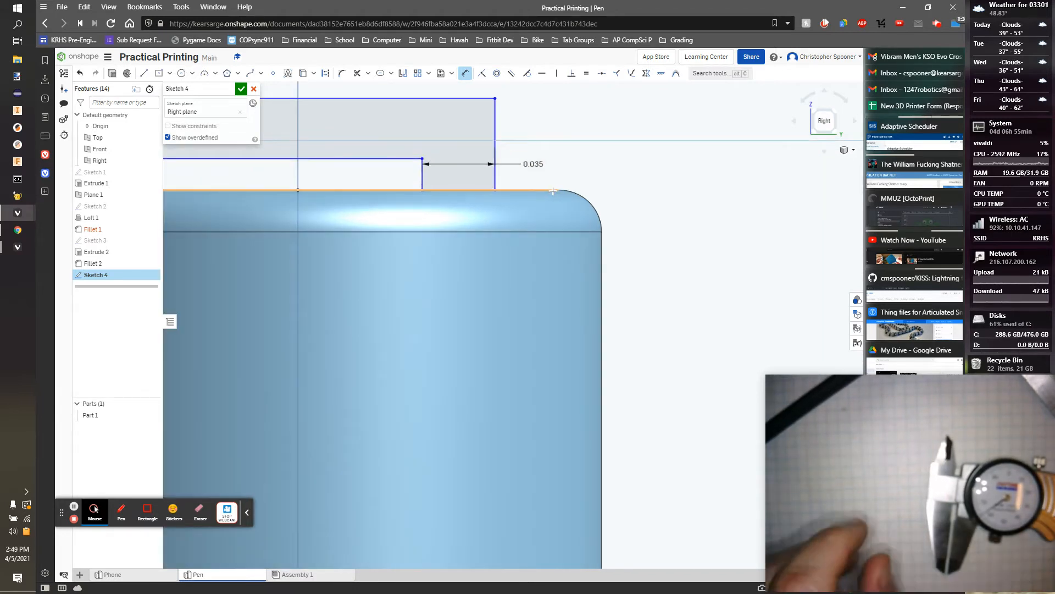
scroll(561, 205, down, 2)
scroll(561, 205, down, 3)
scroll(511, 203, up, 3)
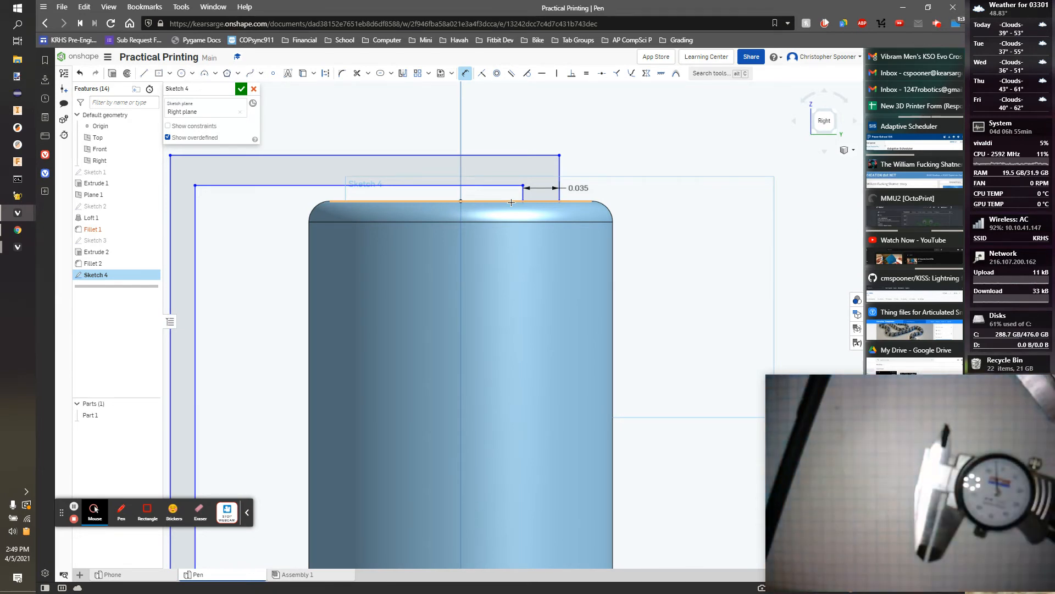
click(468, 155)
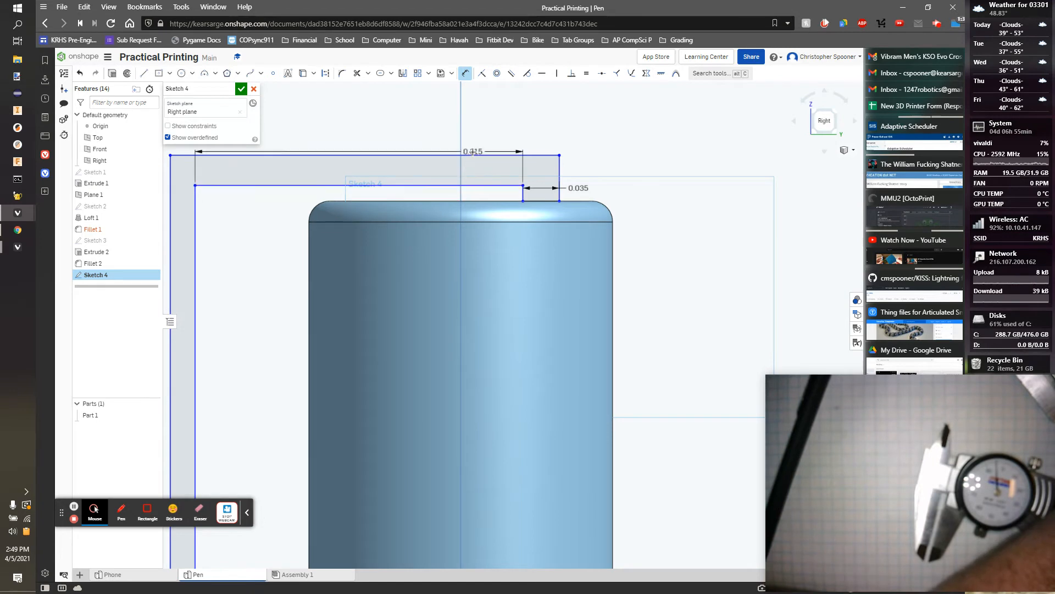
click(484, 167)
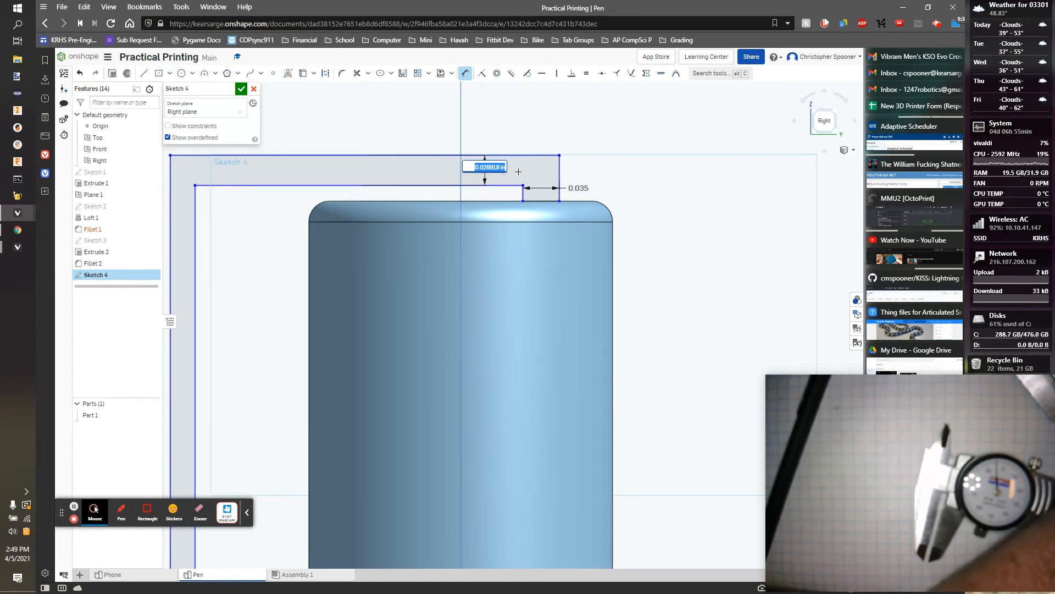
text(0.035)
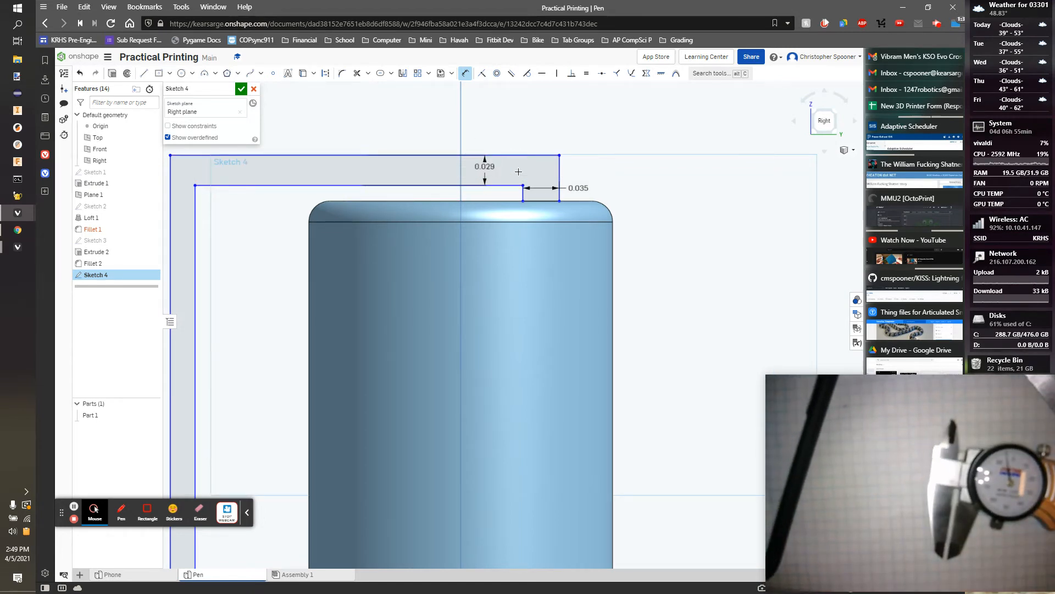
key(Return)
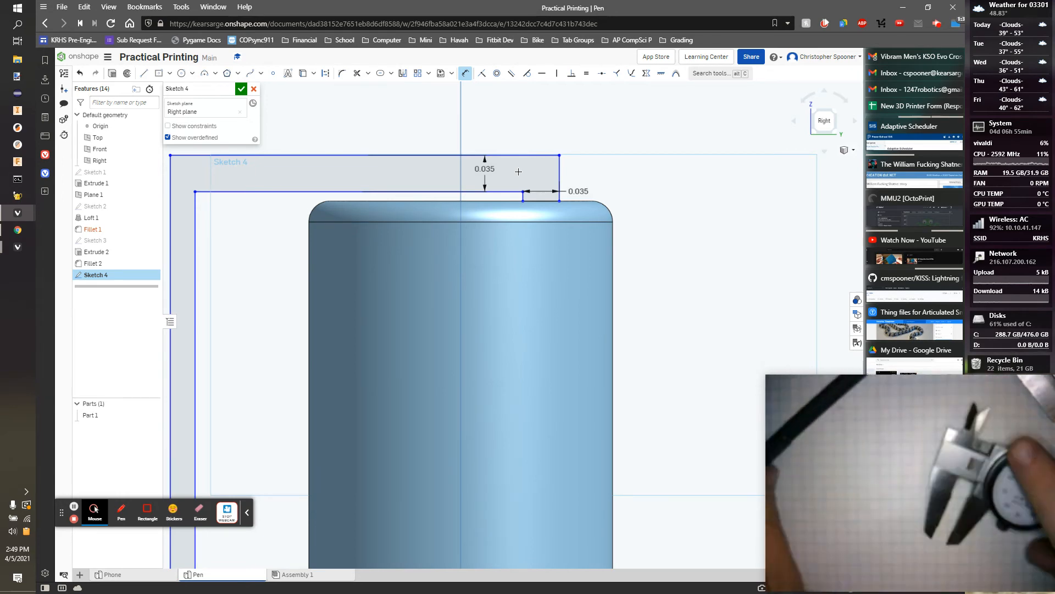
- Dimension the thickness of the clip's long leg beside the pen body to 0.035 in
middle_drag(331, 244, 588, 220)
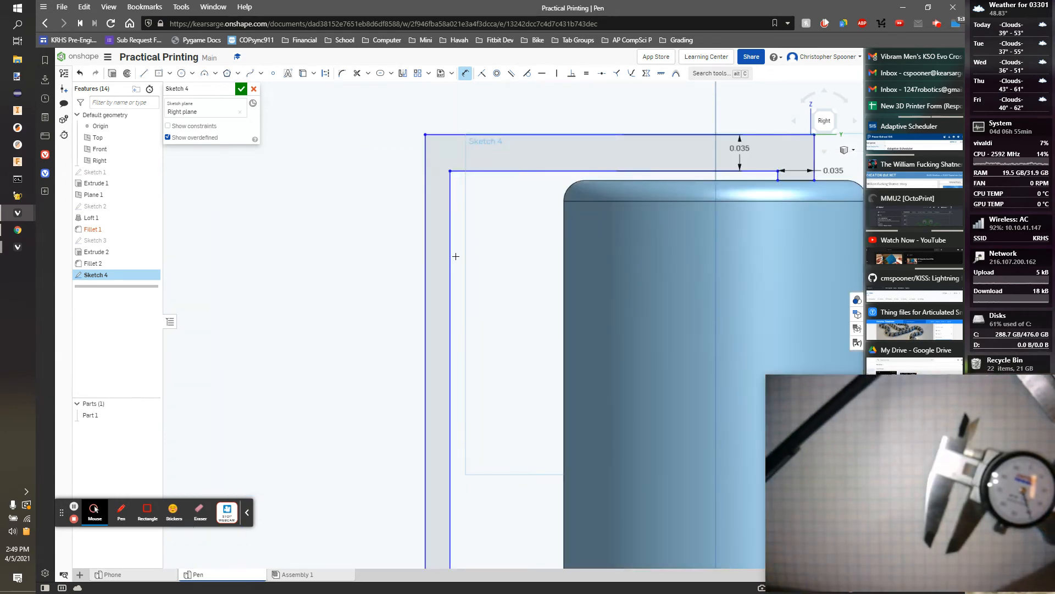
click(426, 253)
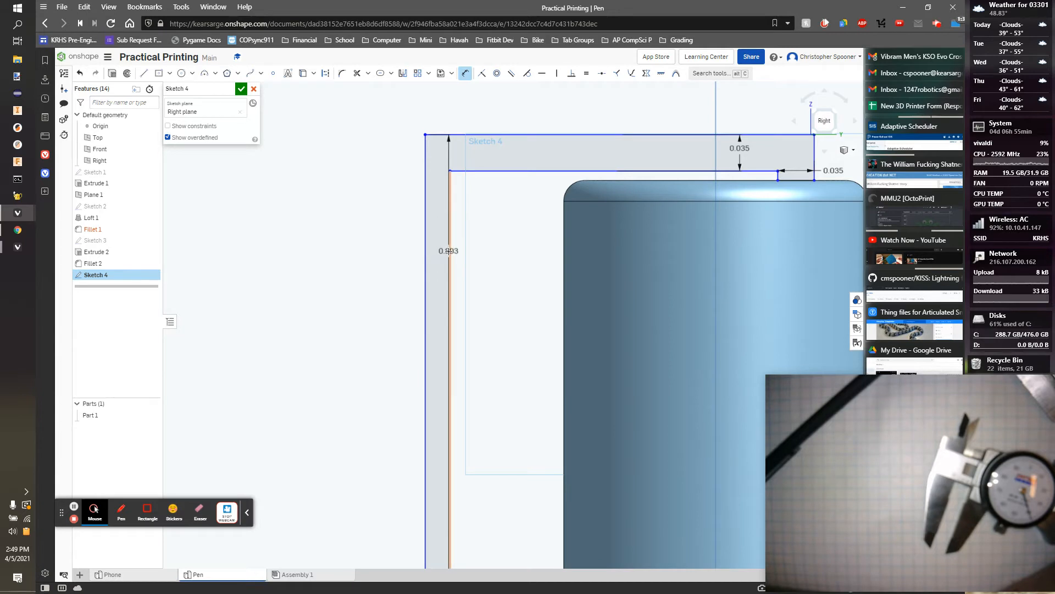
click(450, 242)
click(472, 230)
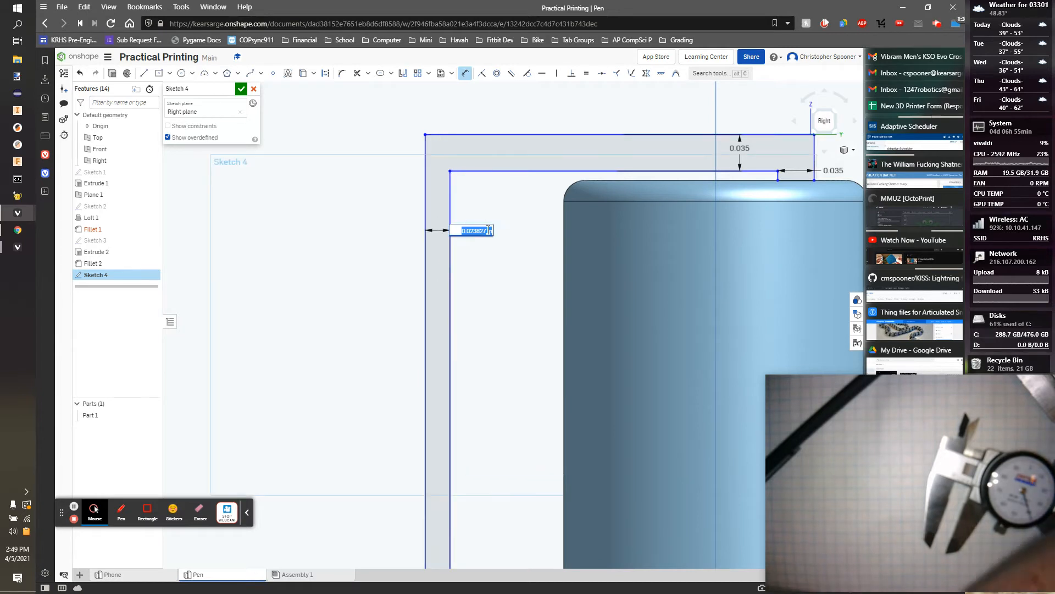
key(Return)
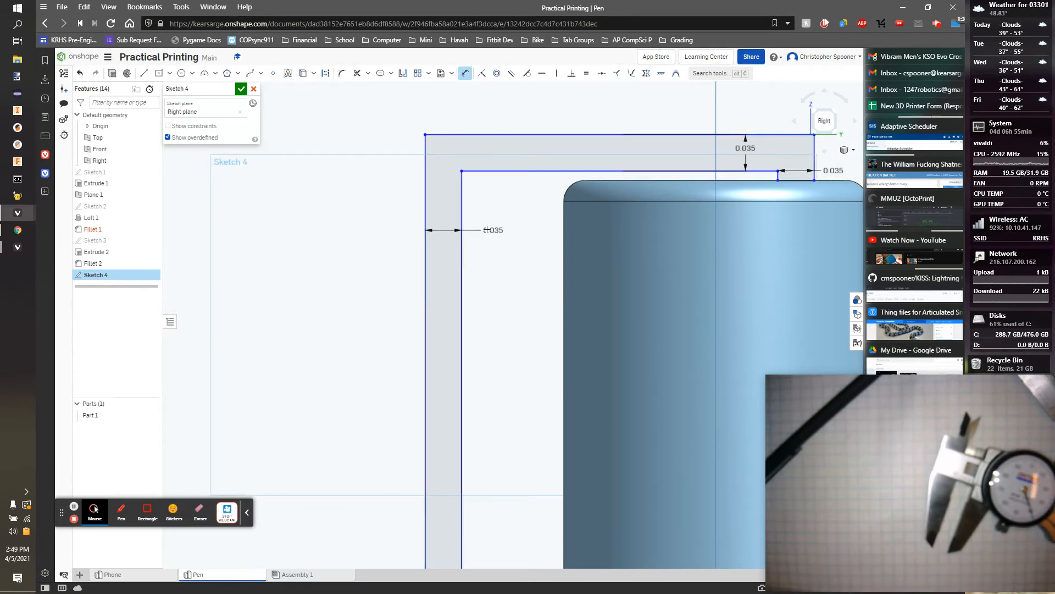
- Dimension the distance from the outer side of the clip's foot to the pen's nearest side edge to 0.105 in
scroll(495, 236, down, 2)
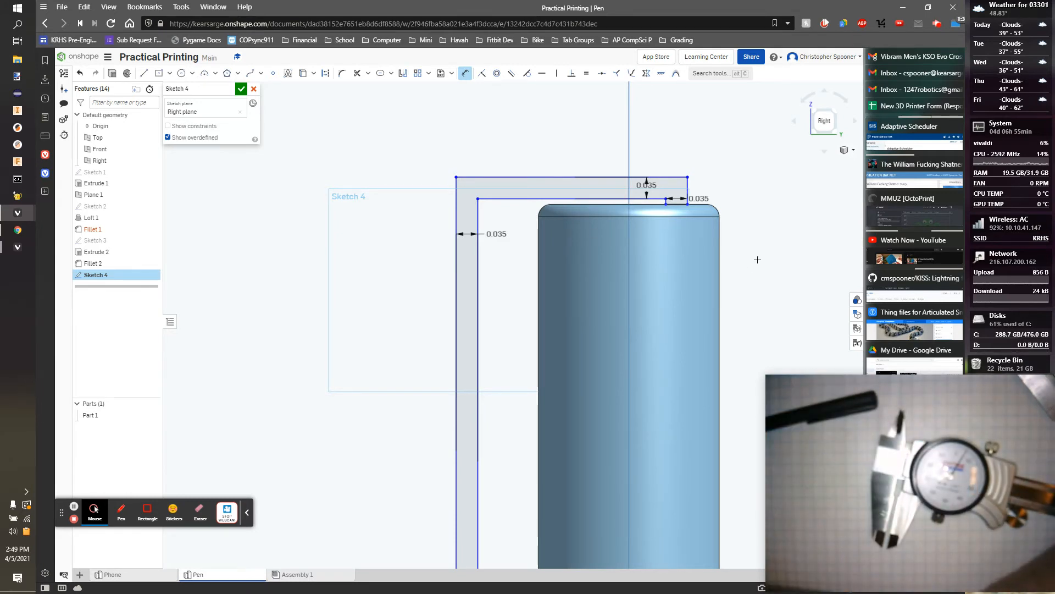
click(719, 257)
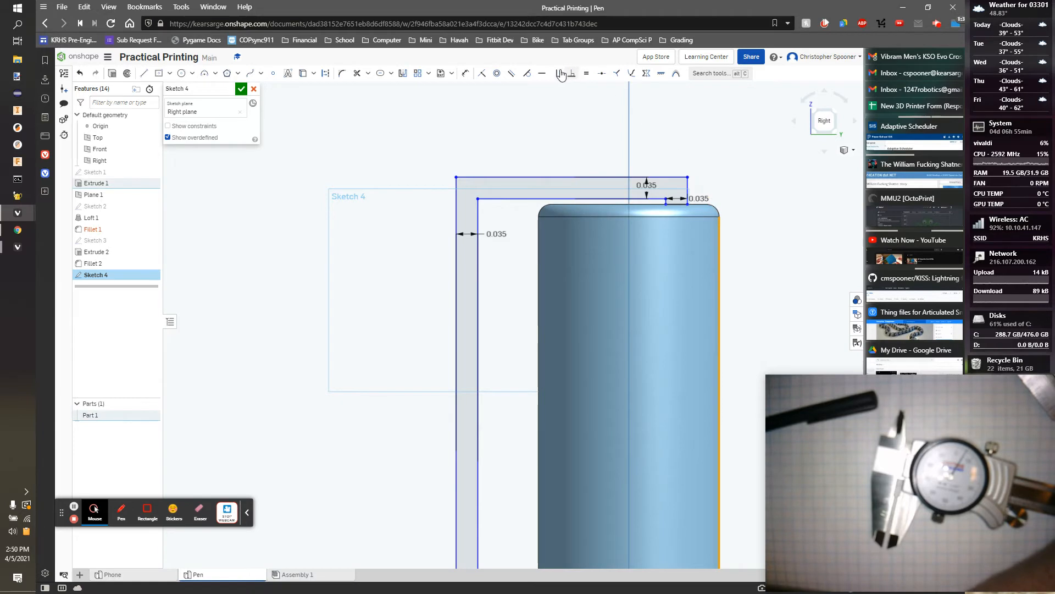
click(464, 74)
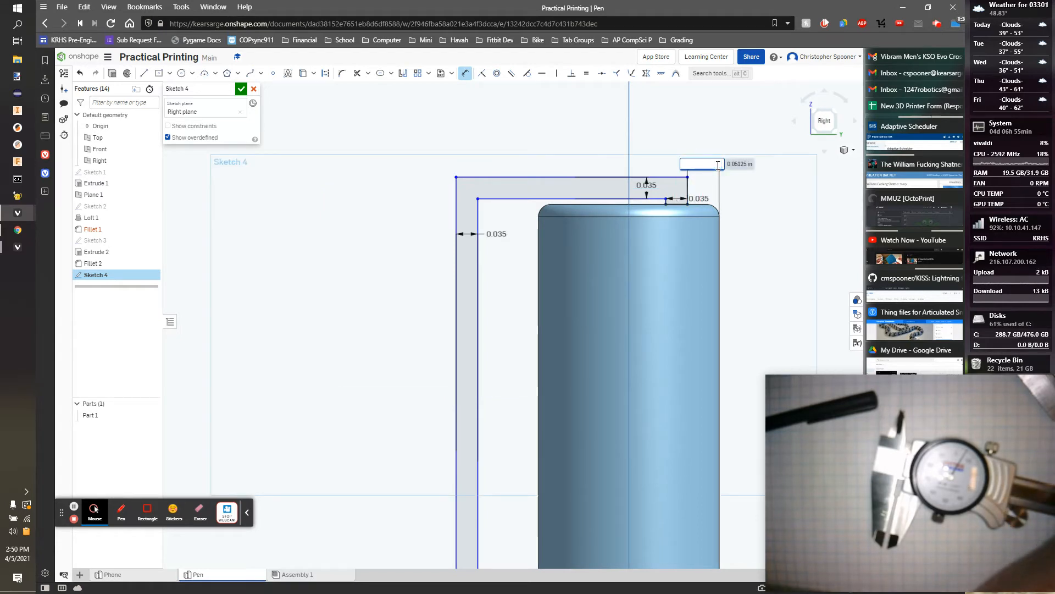
text(0.105)
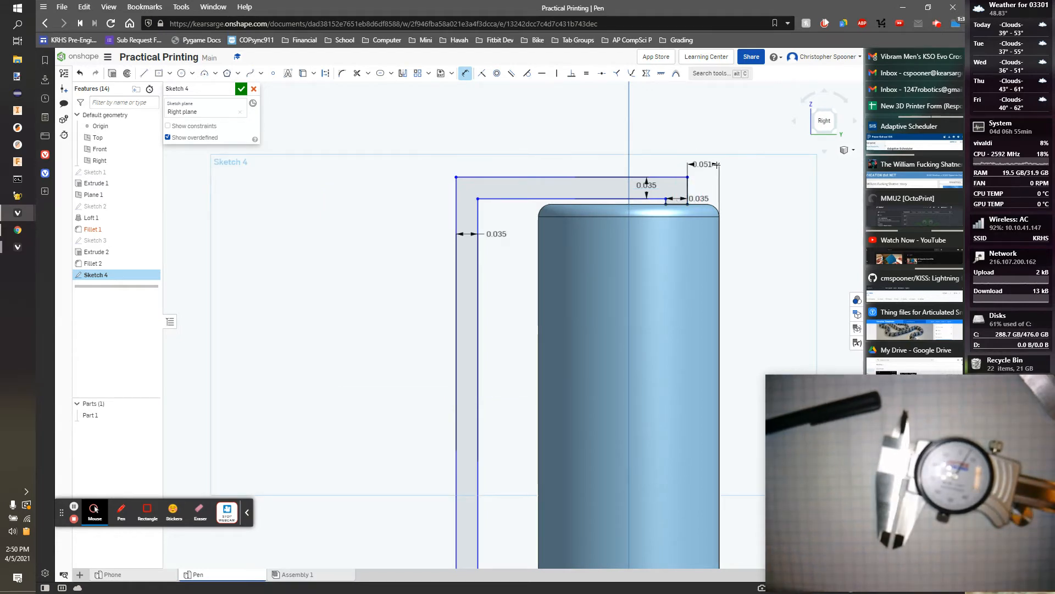
key(Return)
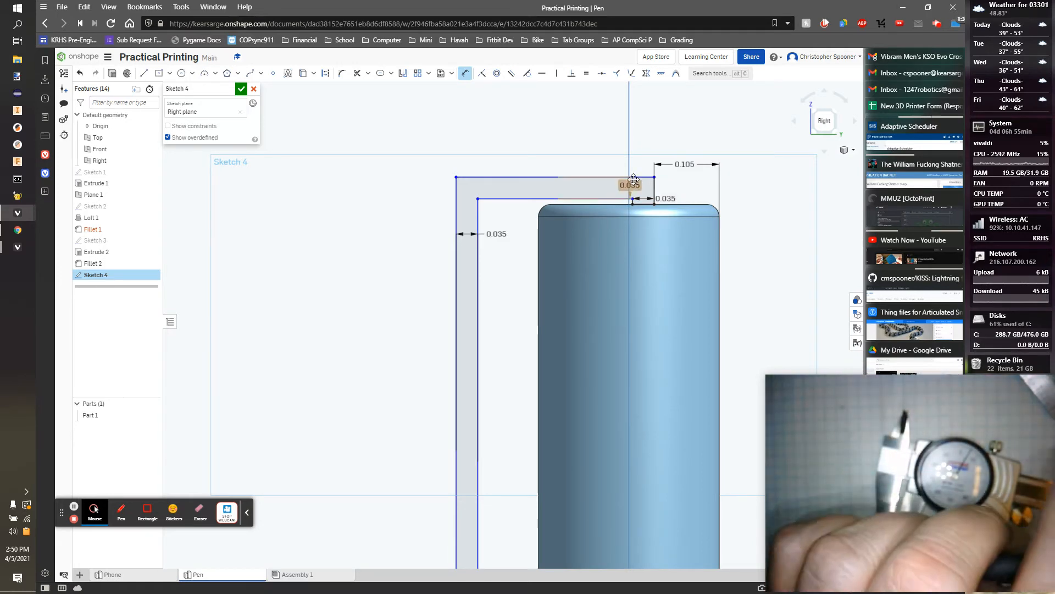
- Dimension the gap between the underside of the clip's horizontal bar and the pen's blunt end to 0.005 in
scroll(609, 206, up, 2)
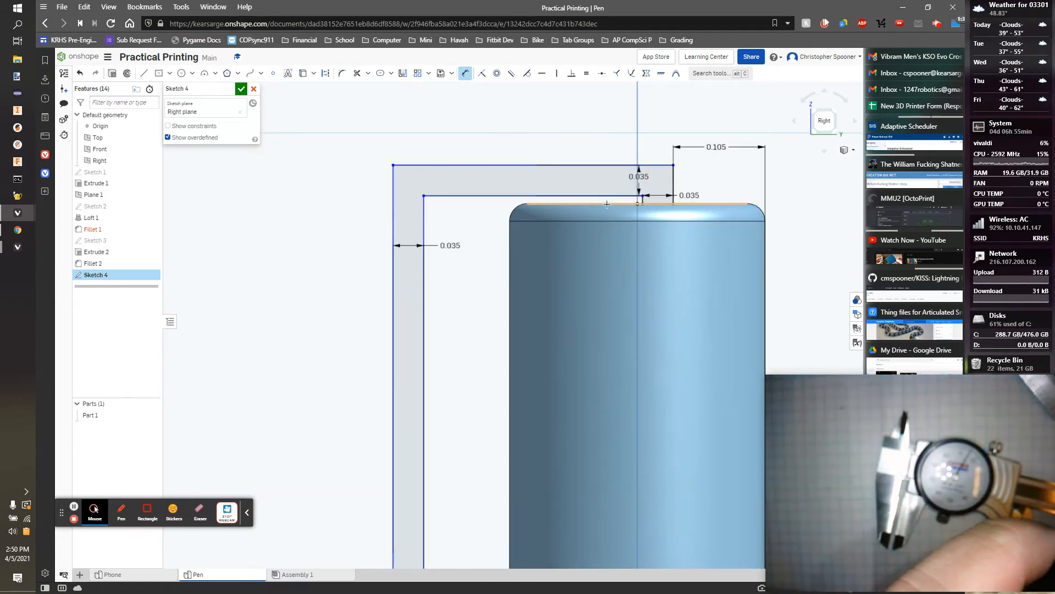
scroll(622, 201, up, 4)
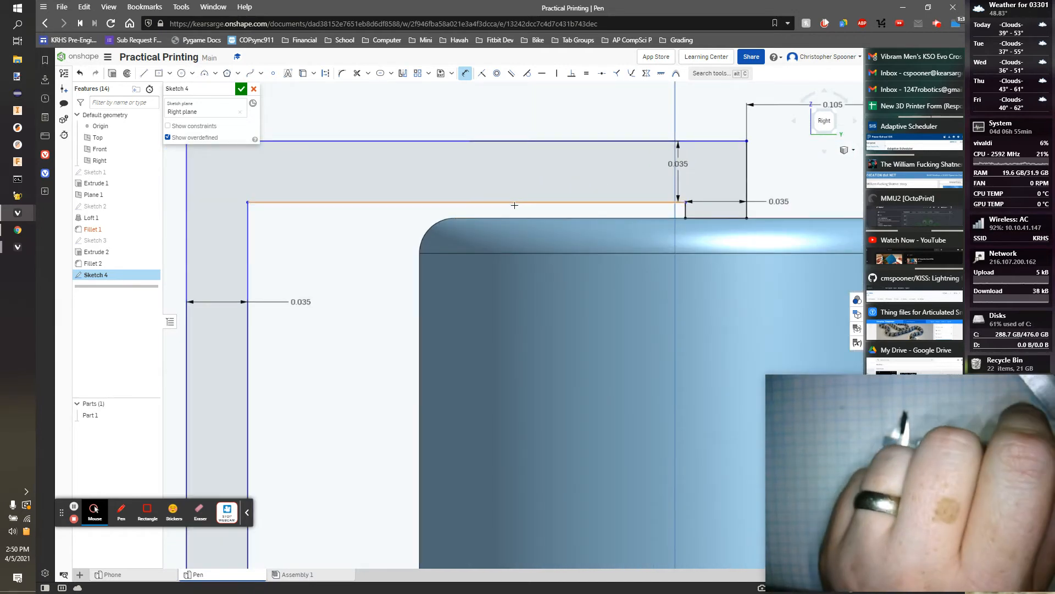
click(550, 202)
click(553, 218)
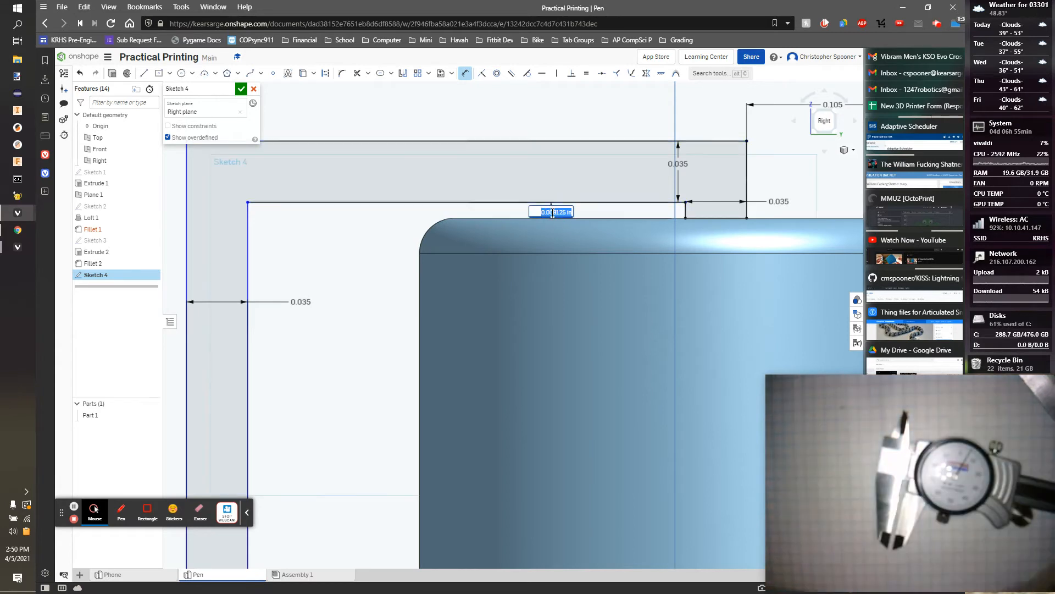
text(.005)
key(Return)
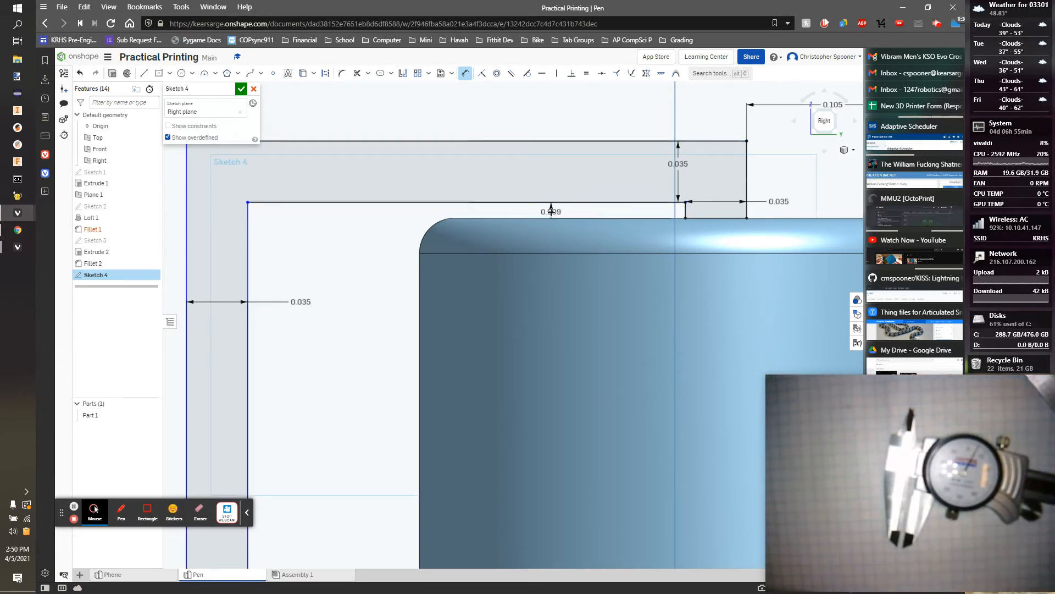
- Dimension the distance from the clip's outer top corner to the pen's far side edge to 0.0381 in
scroll(592, 247, down, 15)
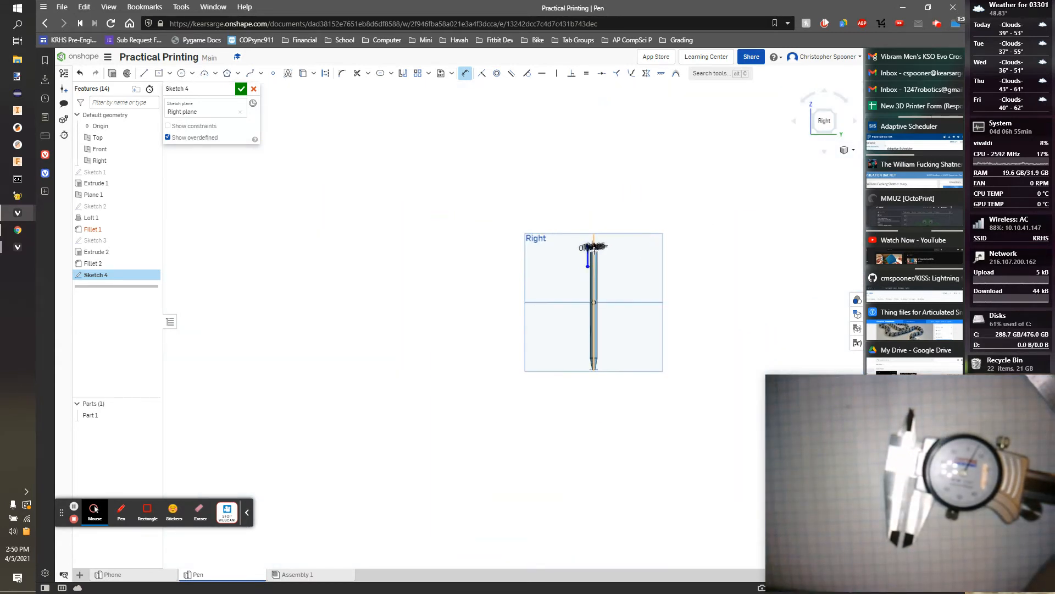
scroll(594, 245, up, 10)
scroll(611, 234, up, 3)
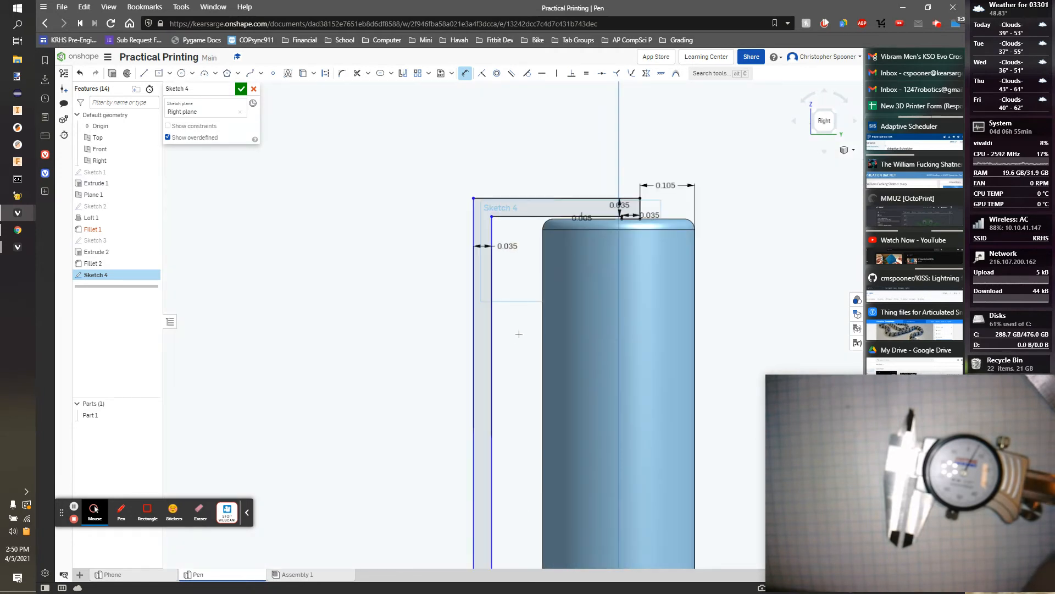
middle_drag(515, 339, 427, 249)
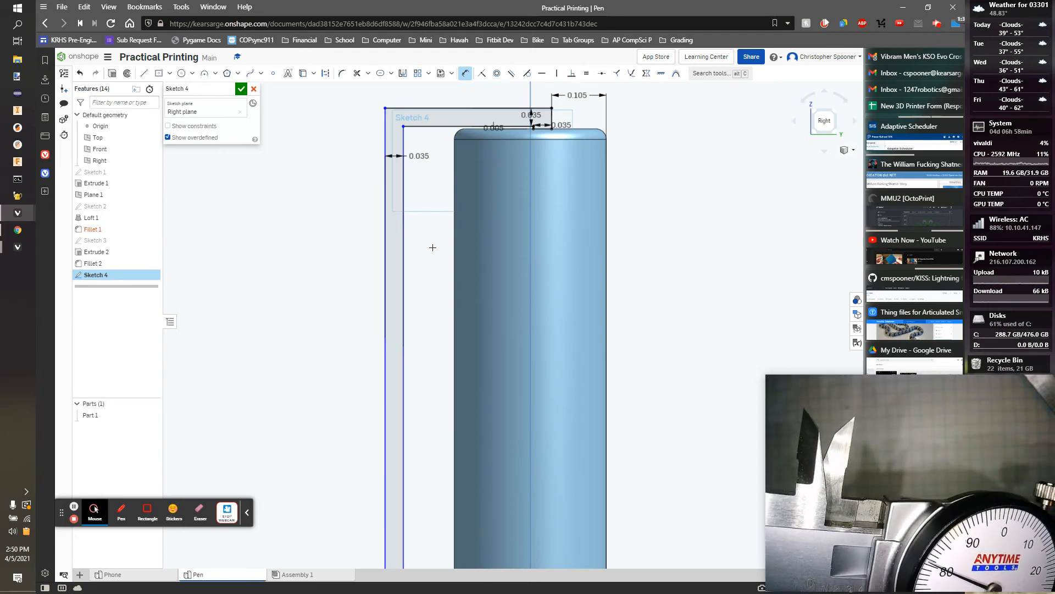
key(Escape)
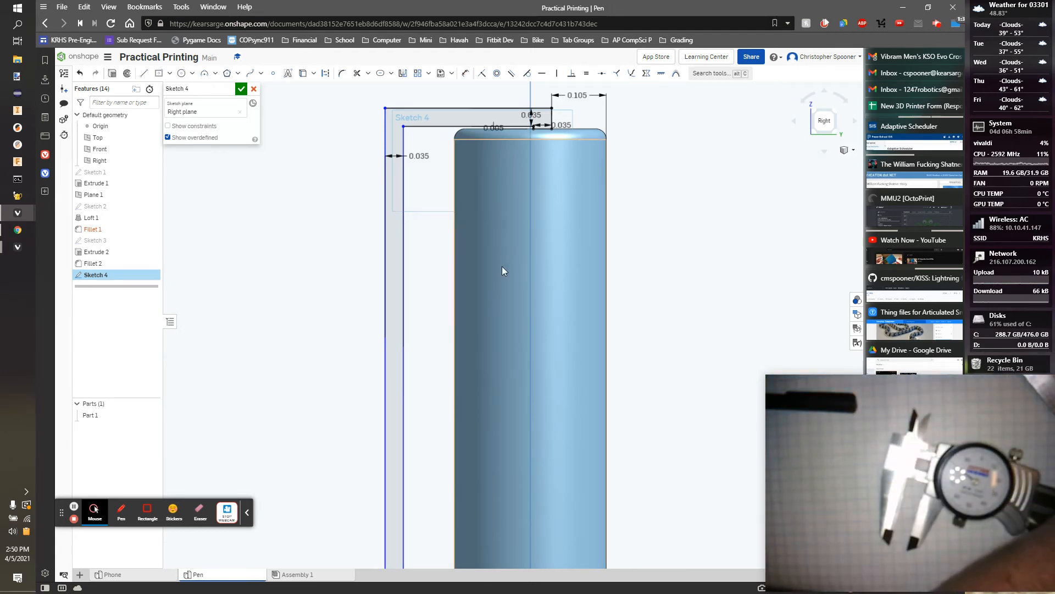
click(606, 175)
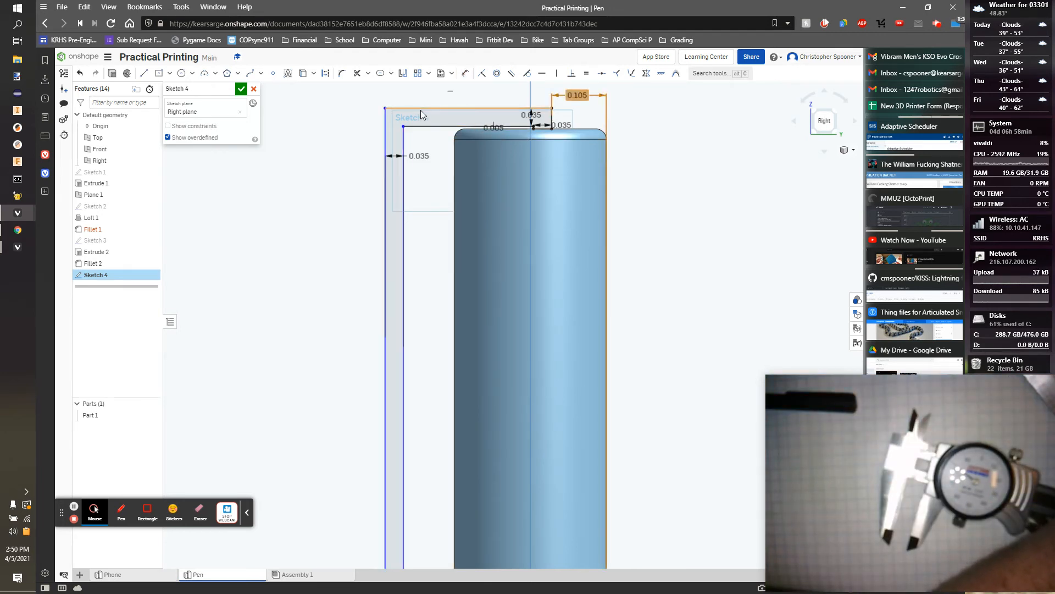
click(385, 111)
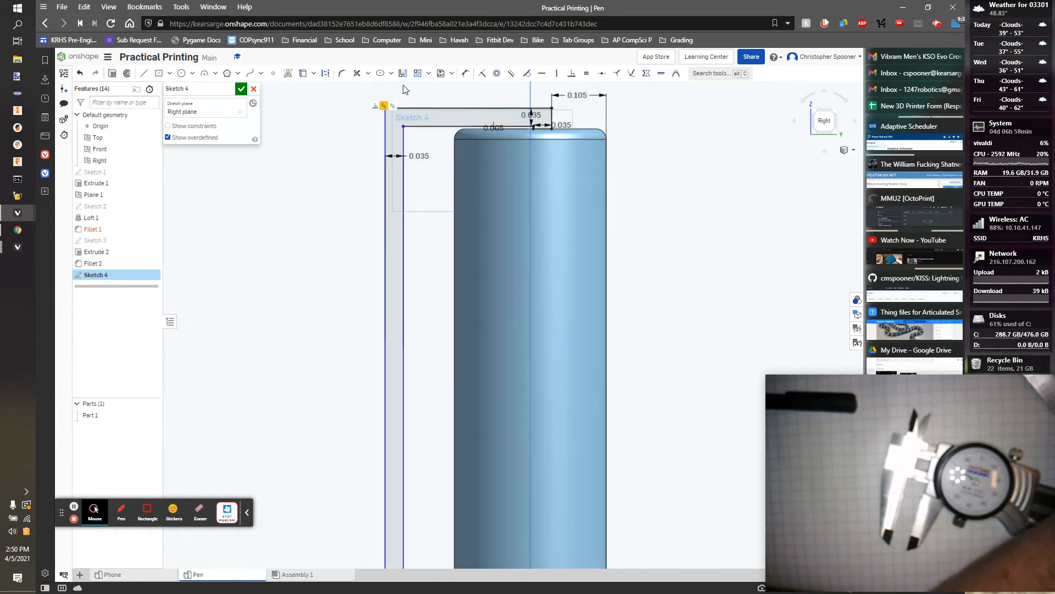
click(465, 73)
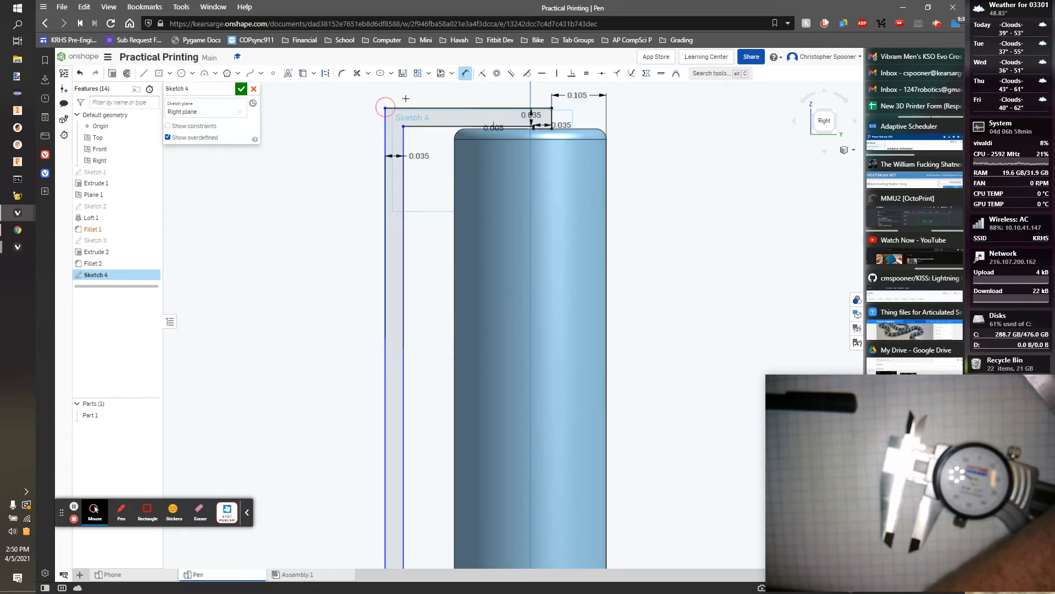
middle_drag(438, 95, 437, 164)
click(436, 143)
text(.)
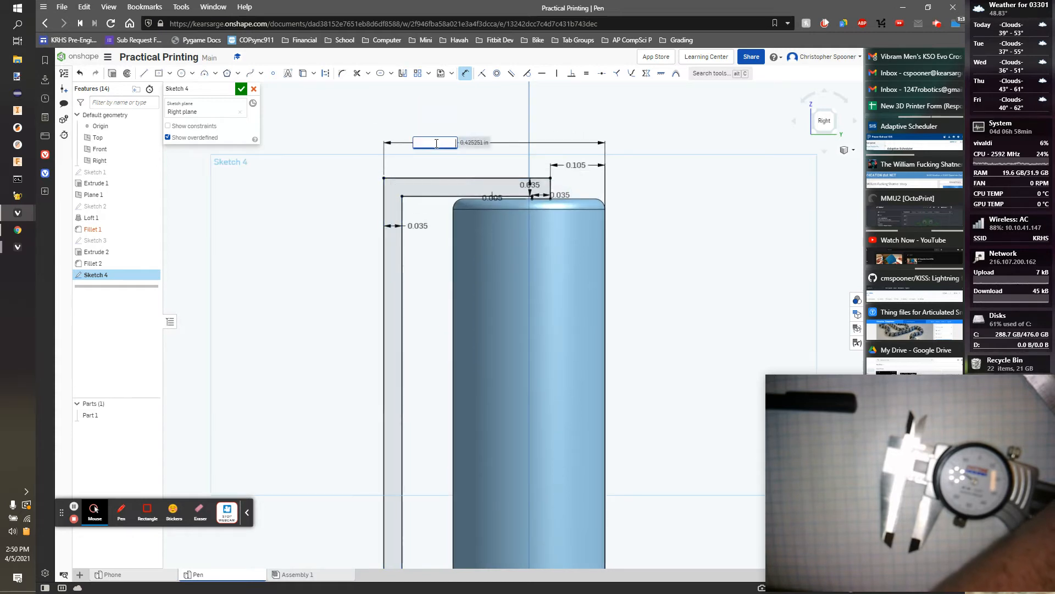
text(038)
key(Return)
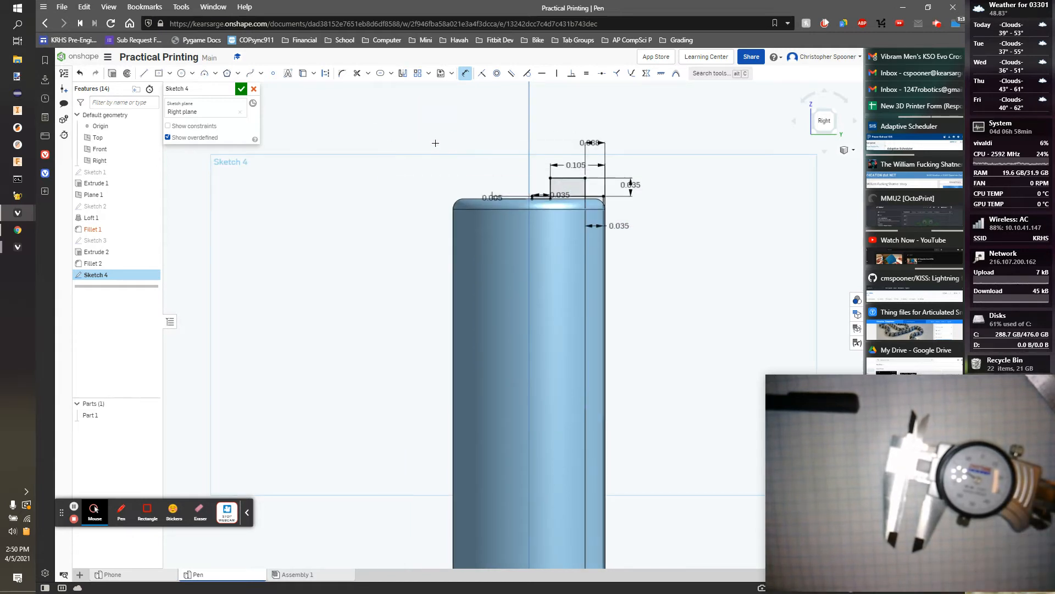
- Correct the overall dimension between the clip's outer corner and the pen's far side edge to 0.381 in
double_click(590, 143)
key(BackSpace)
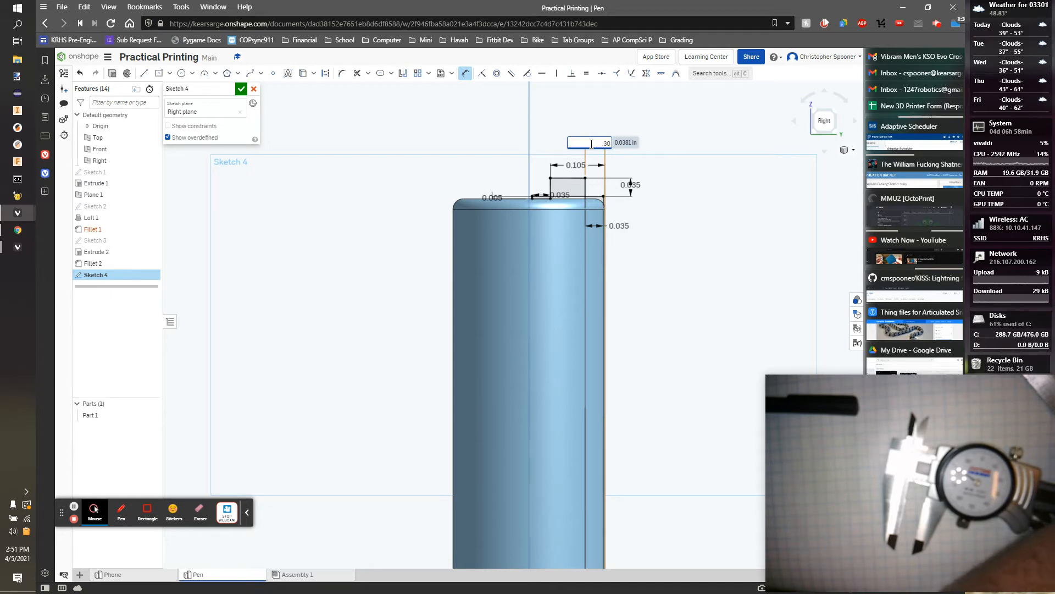
text(.381)
key(Return)
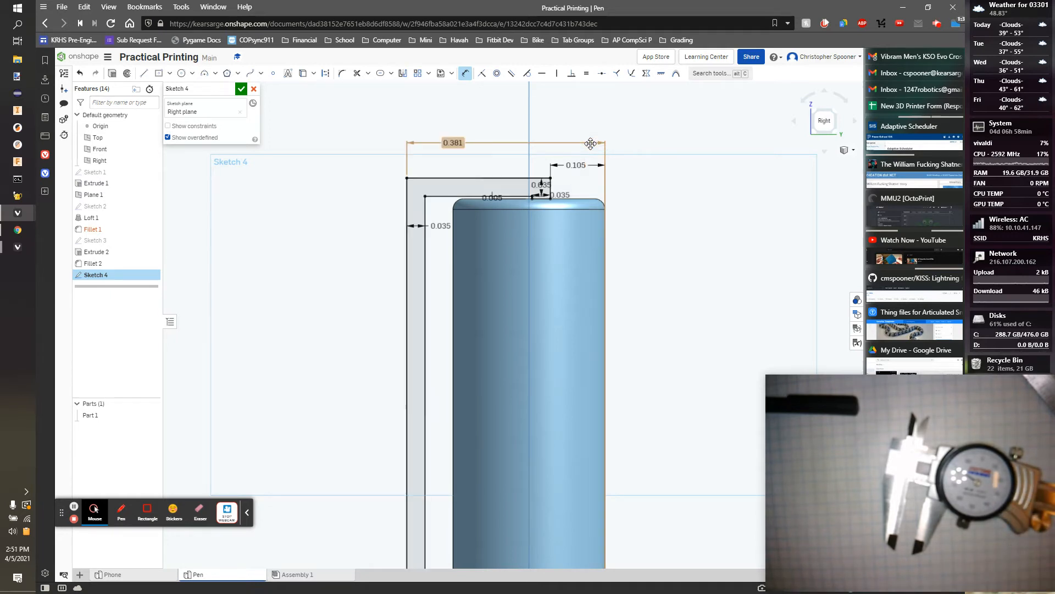
- Try to dimension the distance from the lower end of the clip's long leg to the pen's far side edge to 0.036 in
scroll(468, 330, down, 3)
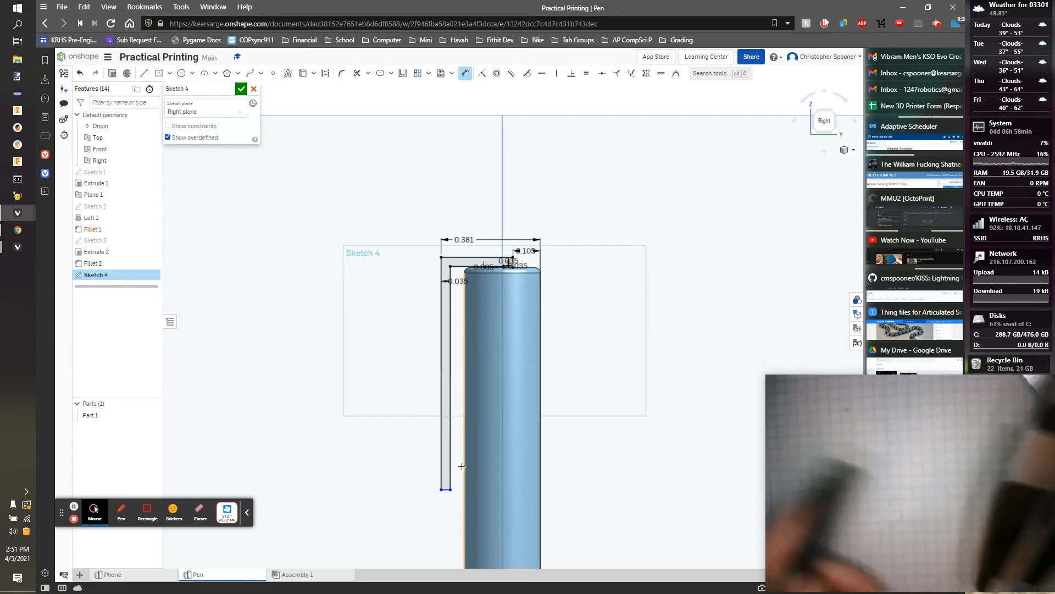
key(Escape)
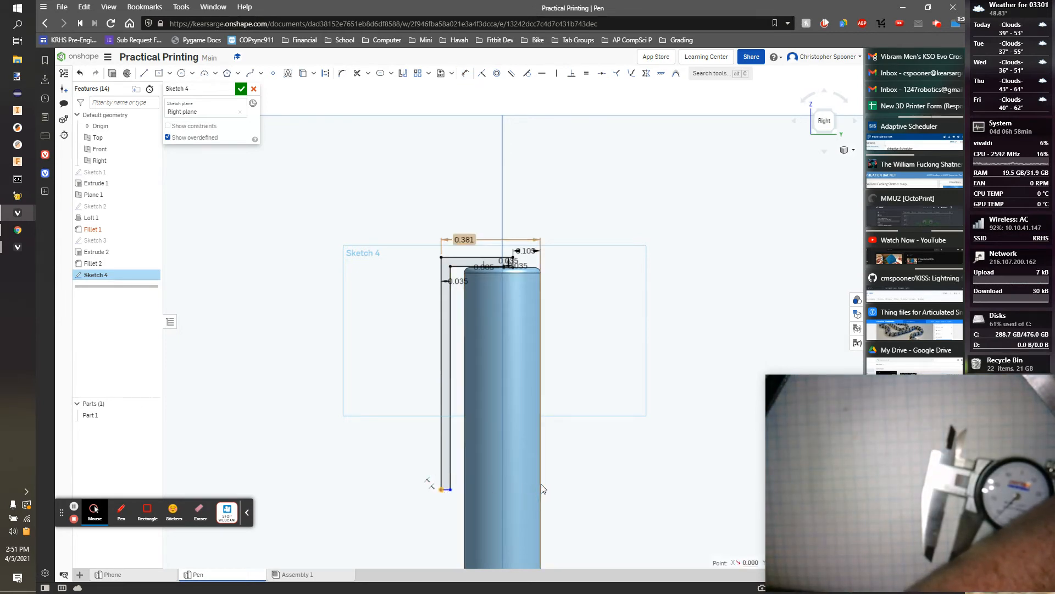
key(d)
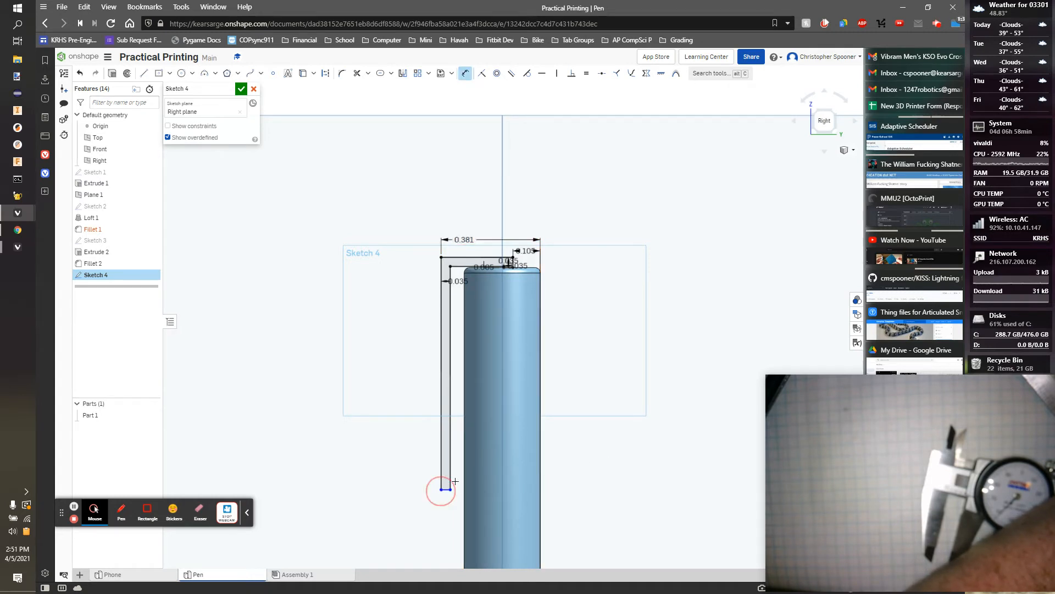
click(561, 446)
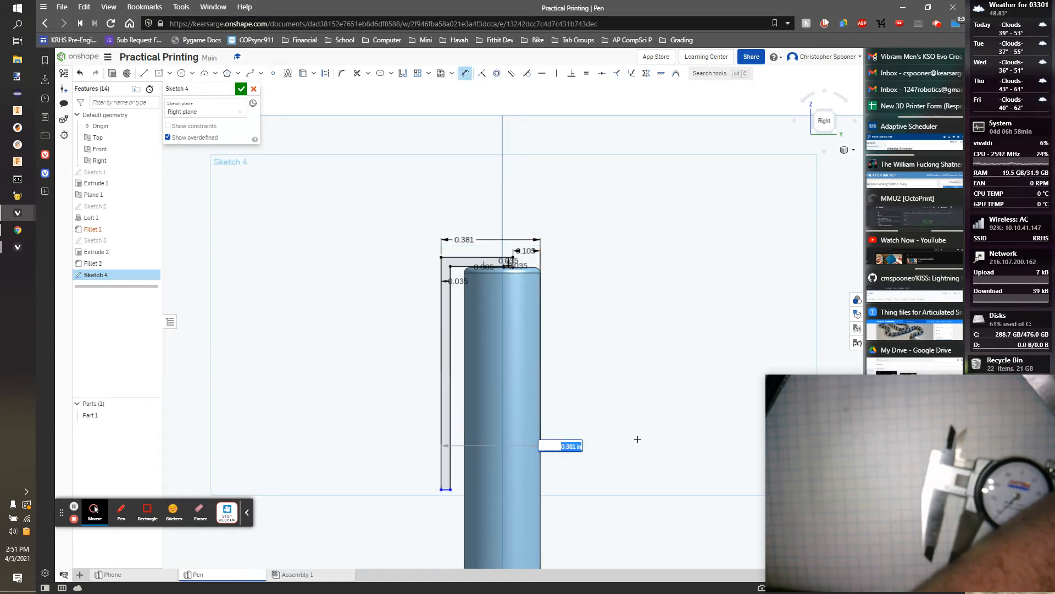
text(.036)
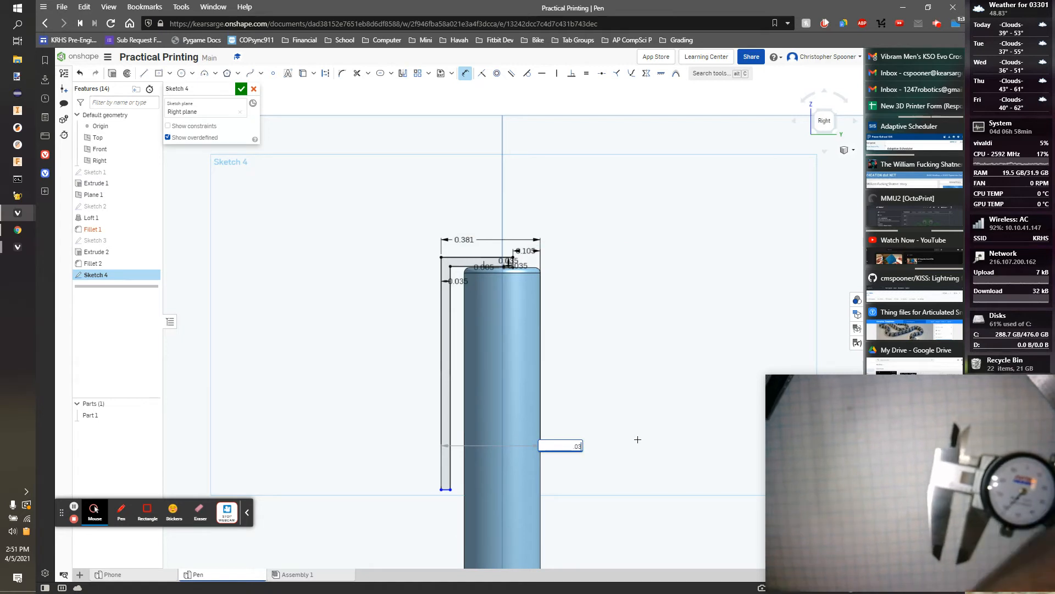
key(Return)
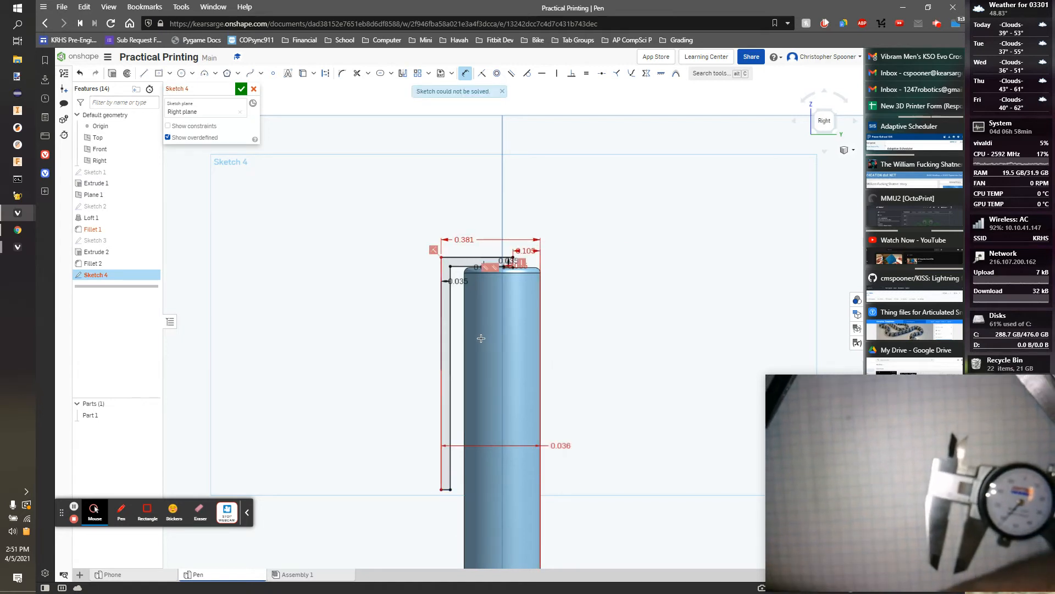
- Try to remove the perpendicular constraint between the clip's long leg and horizontal bar at the outer corner
scroll(432, 248, up, 3)
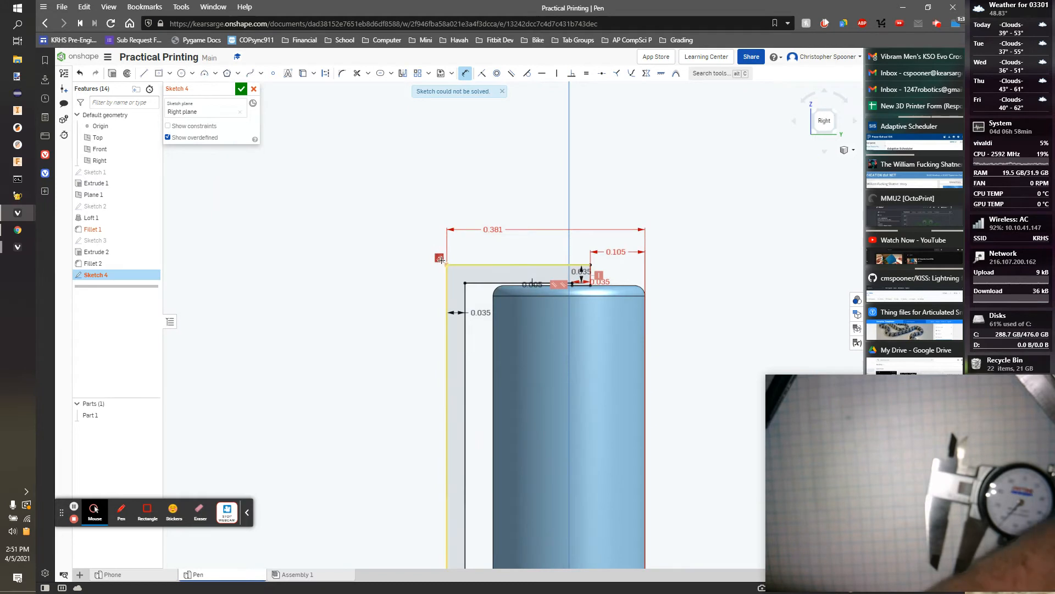
click(438, 257)
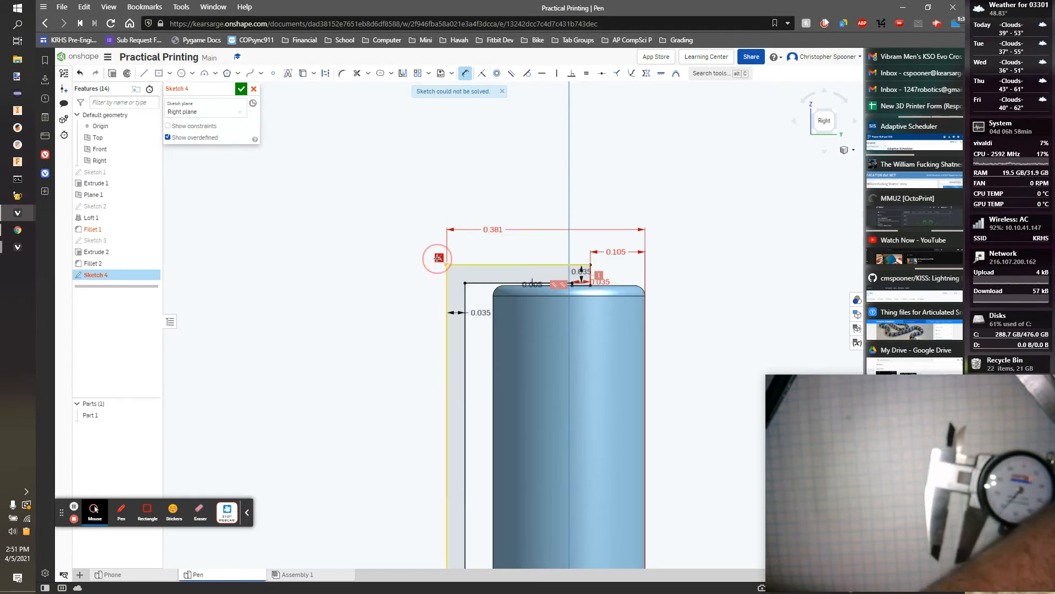
right_click(438, 257)
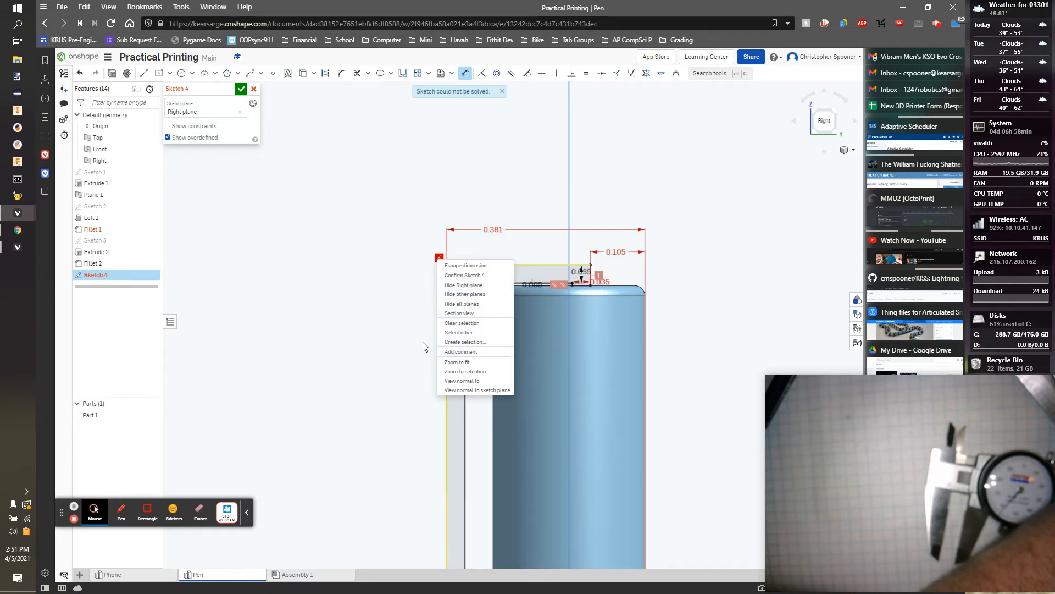
right_click(438, 257)
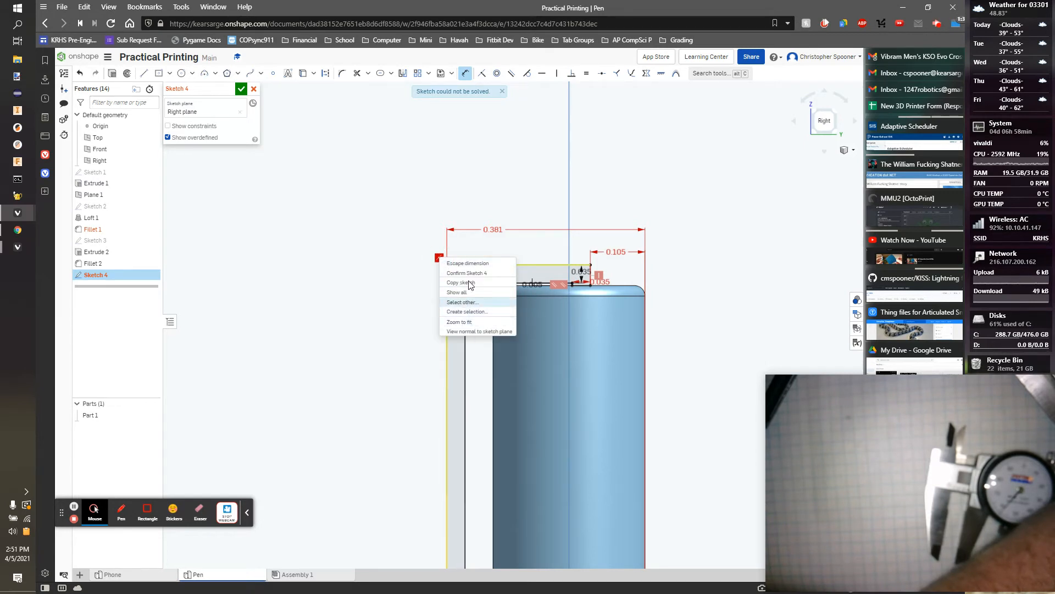
click(417, 336)
- Delete the conflicting 0.036 in dimension between the lower end of the clip's leg and the pen
scroll(414, 323, down, 3)
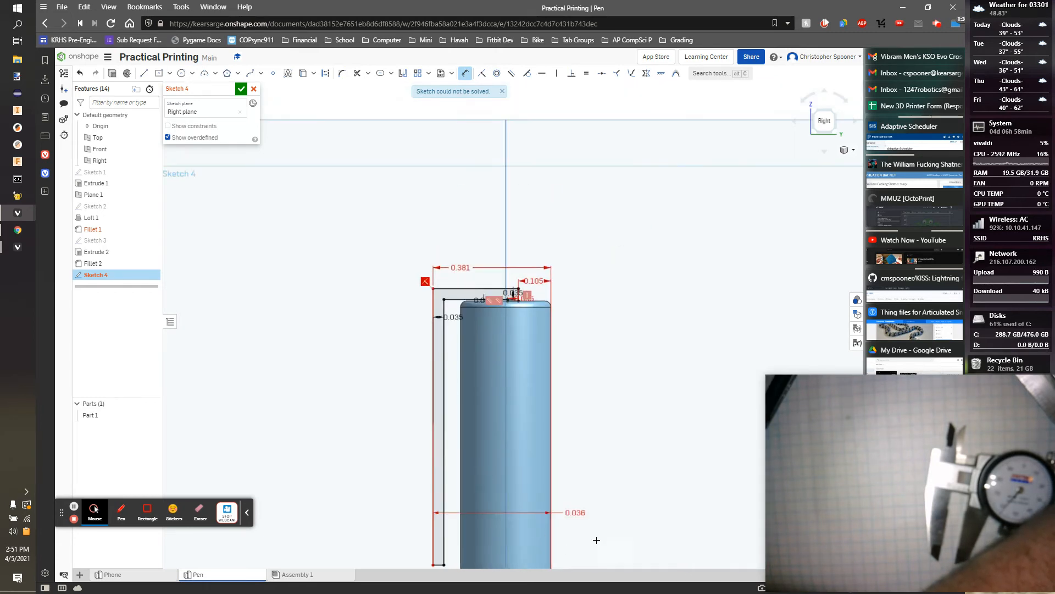
click(573, 511)
key(Delete)
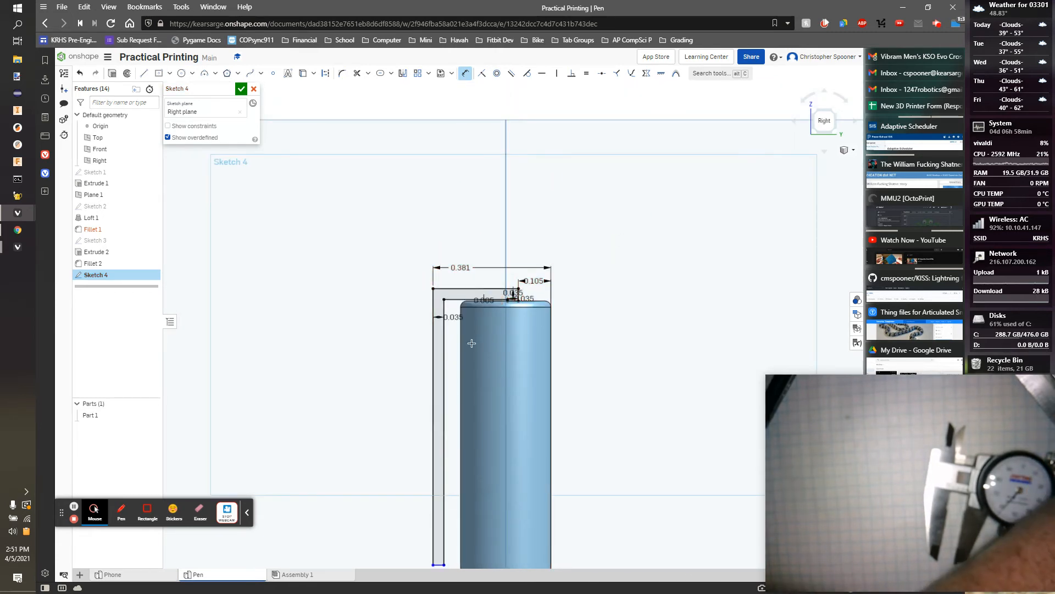
- Delete the perpendicular constraint between the clip's long leg and its horizontal bar at the outer corner
click(432, 288)
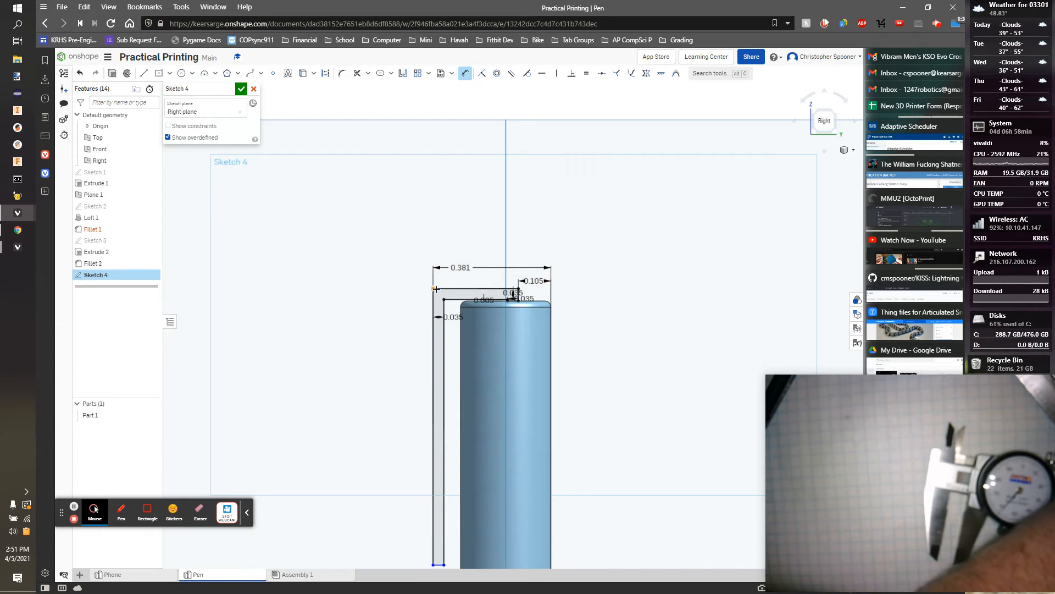
click(432, 288)
scroll(433, 288, up, 3)
scroll(436, 291, up, 1)
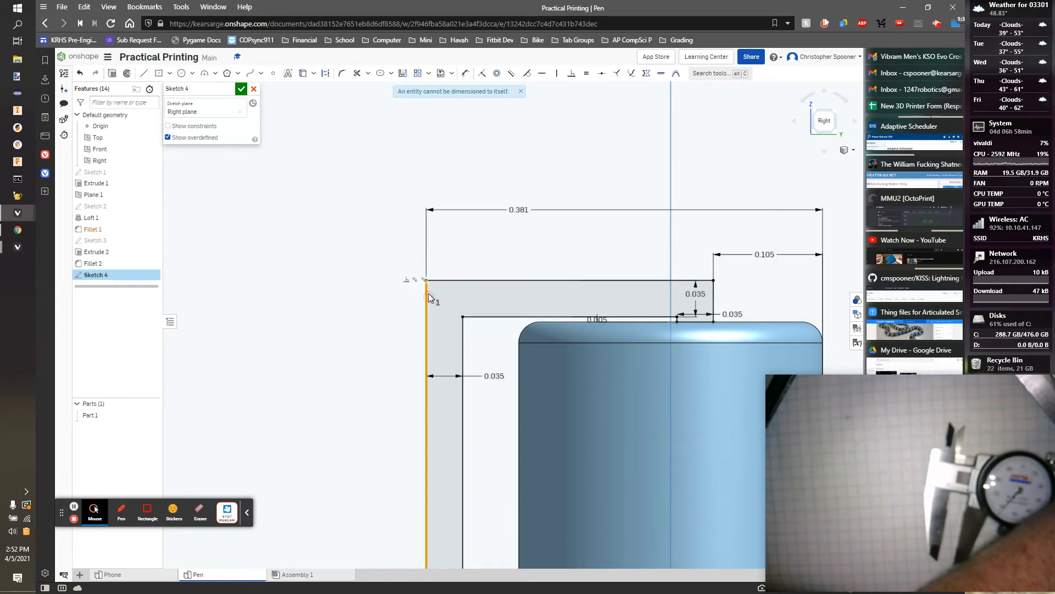
right_click(407, 285)
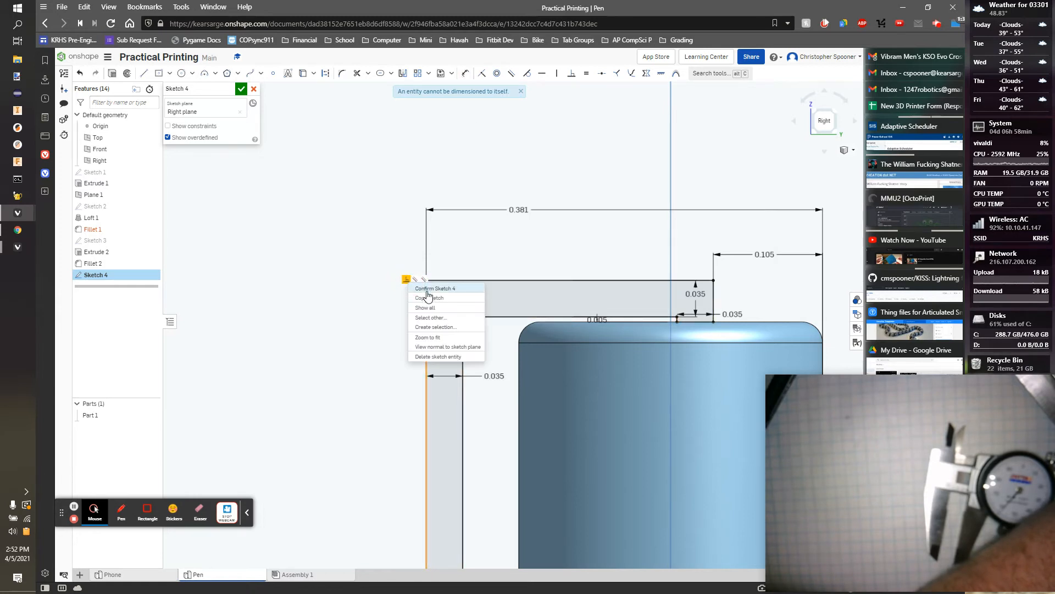
scroll(460, 366, down, 5)
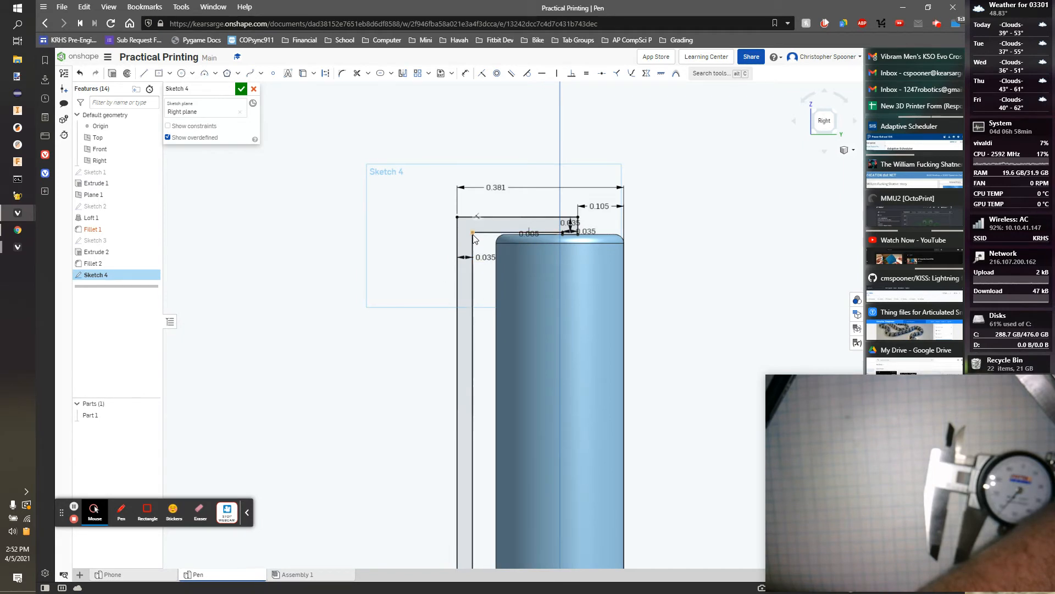
- Move the lower end of the clip's long leg to test which constraints still hold it
scroll(473, 282, down, 5)
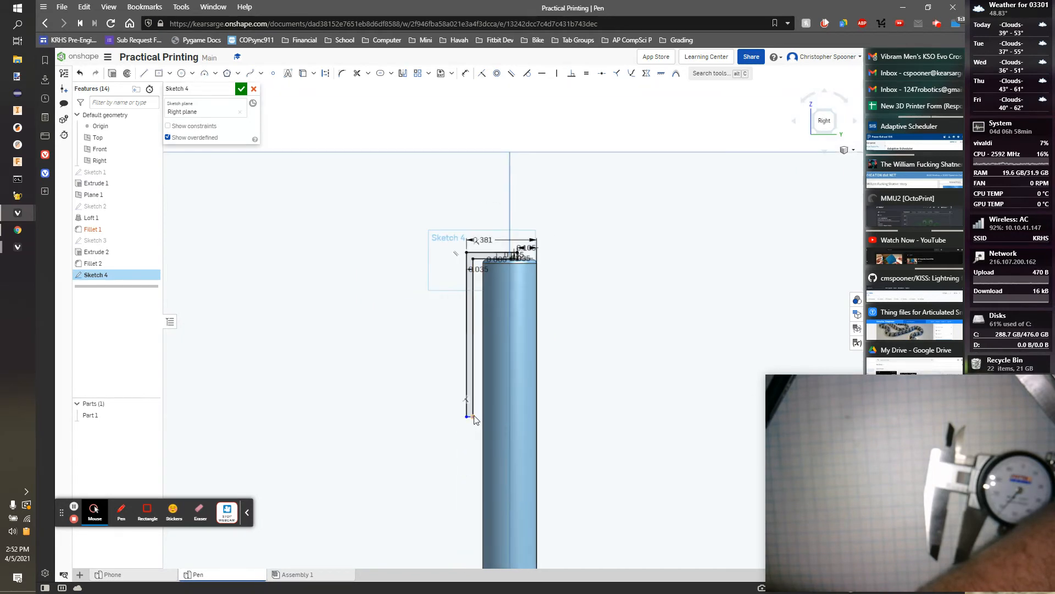
scroll(471, 418, up, 2)
scroll(471, 421, up, 4)
click(463, 416)
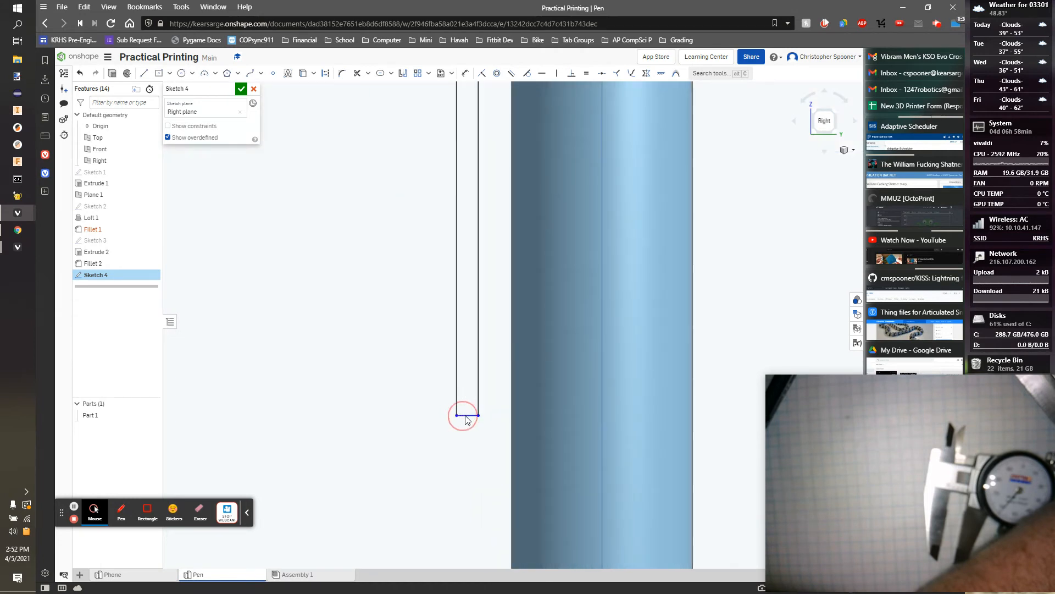
click(485, 416)
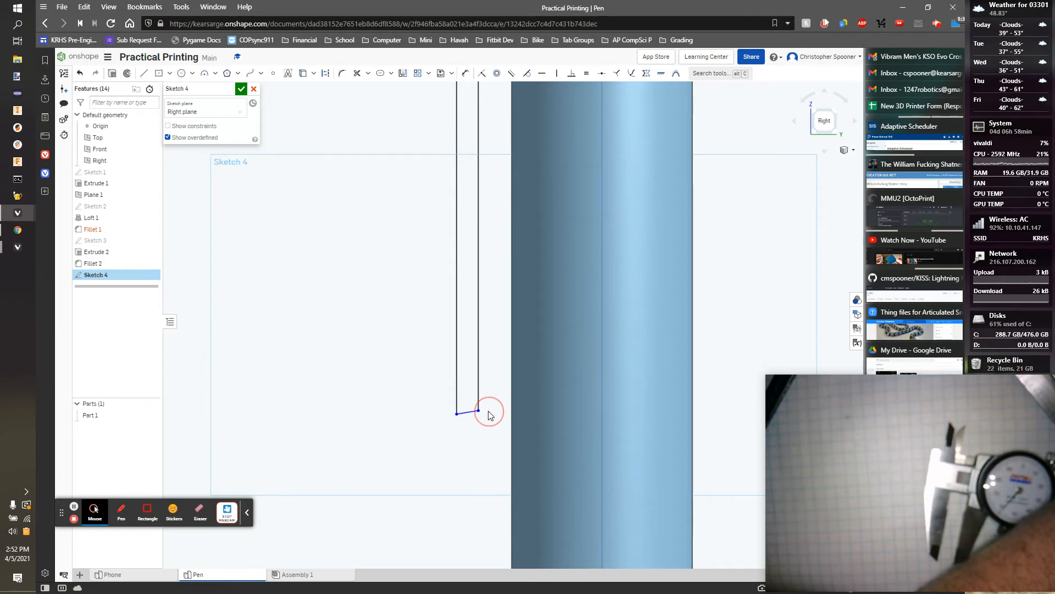
scroll(479, 414, down, 2)
scroll(469, 367, up, 5)
middle_drag(468, 372, 454, 508)
scroll(455, 508, down, 5)
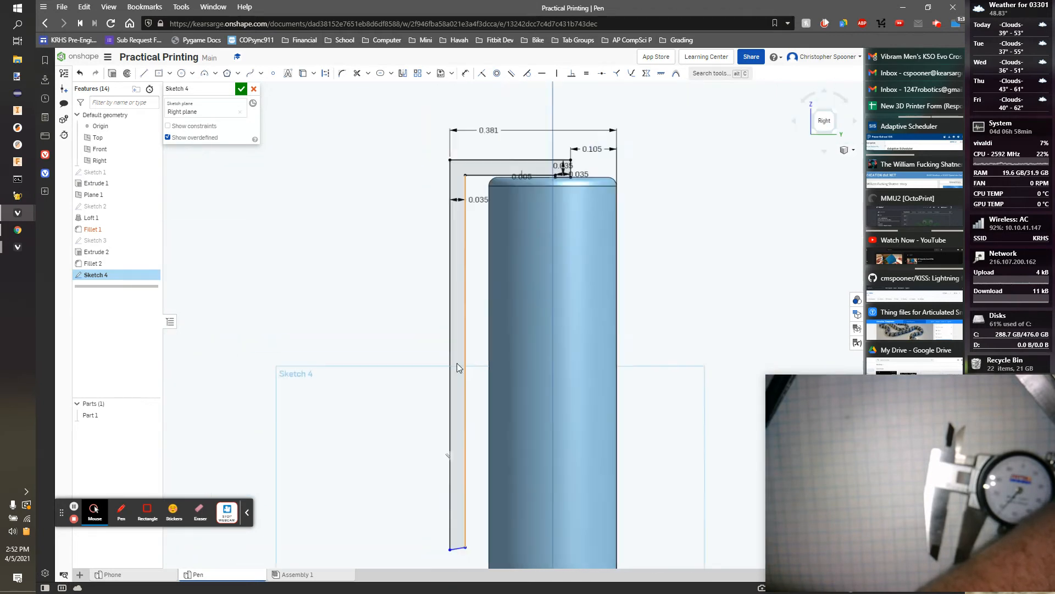
scroll(459, 248, down, 3)
scroll(456, 220, up, 1)
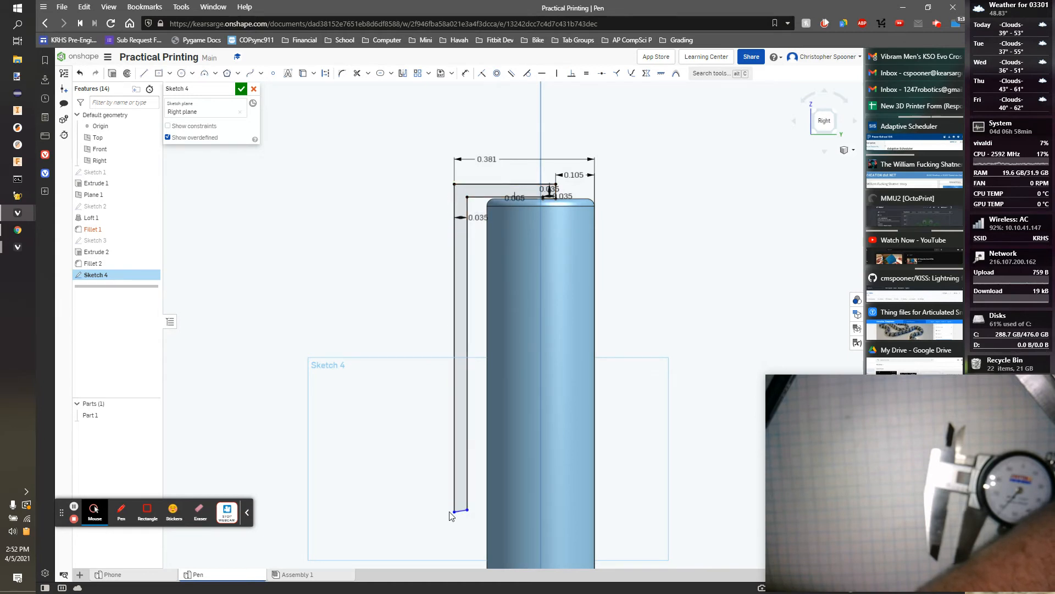
click(467, 511)
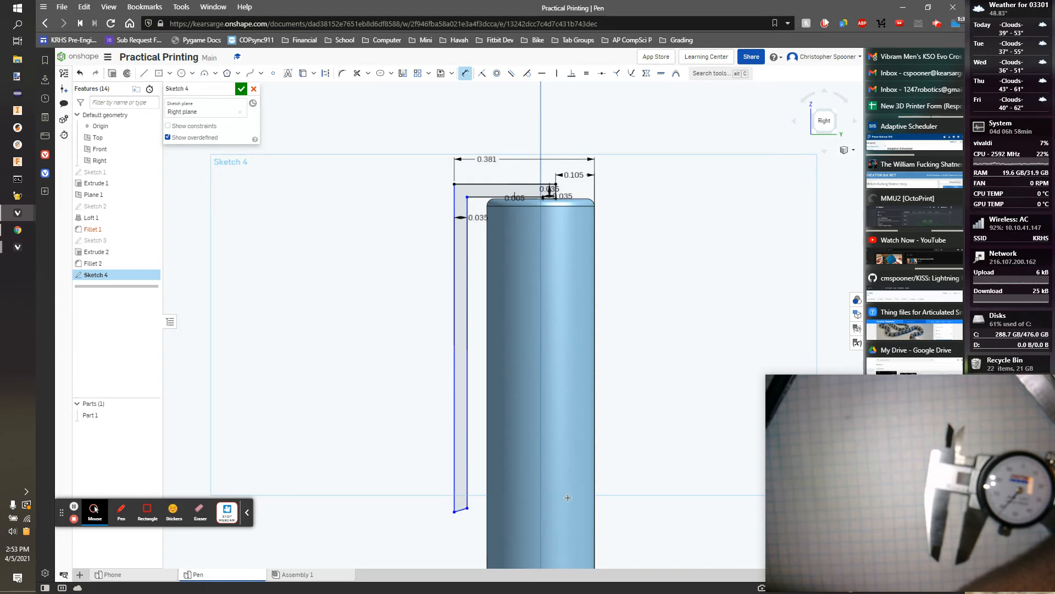
- Dimension the clip's lower end 0.36 in from the pen's far side edge and make its short end edge perpendicular to the leg
click(594, 502)
click(526, 468)
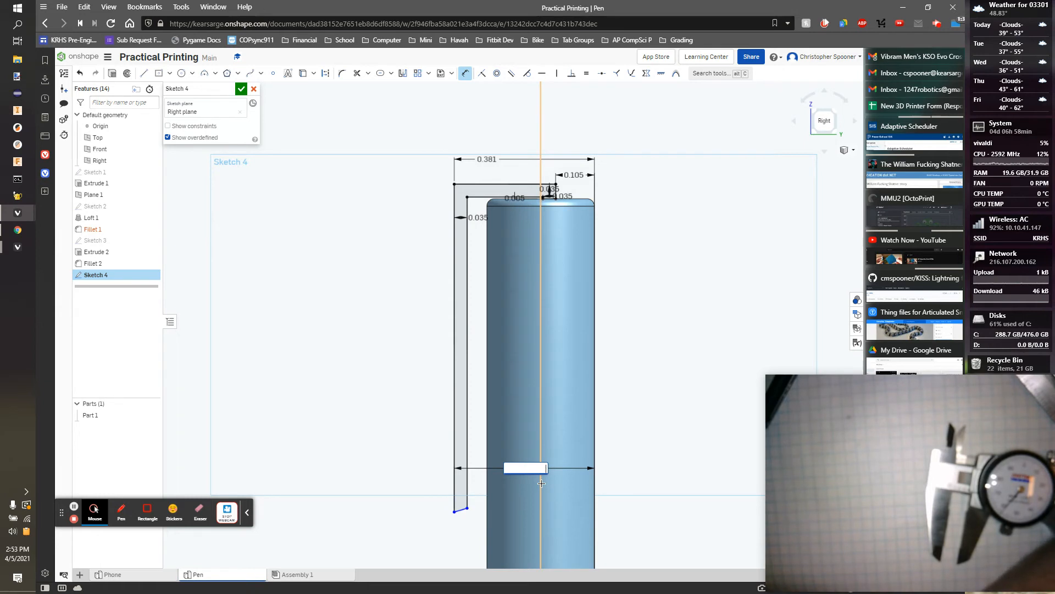
text(.3)
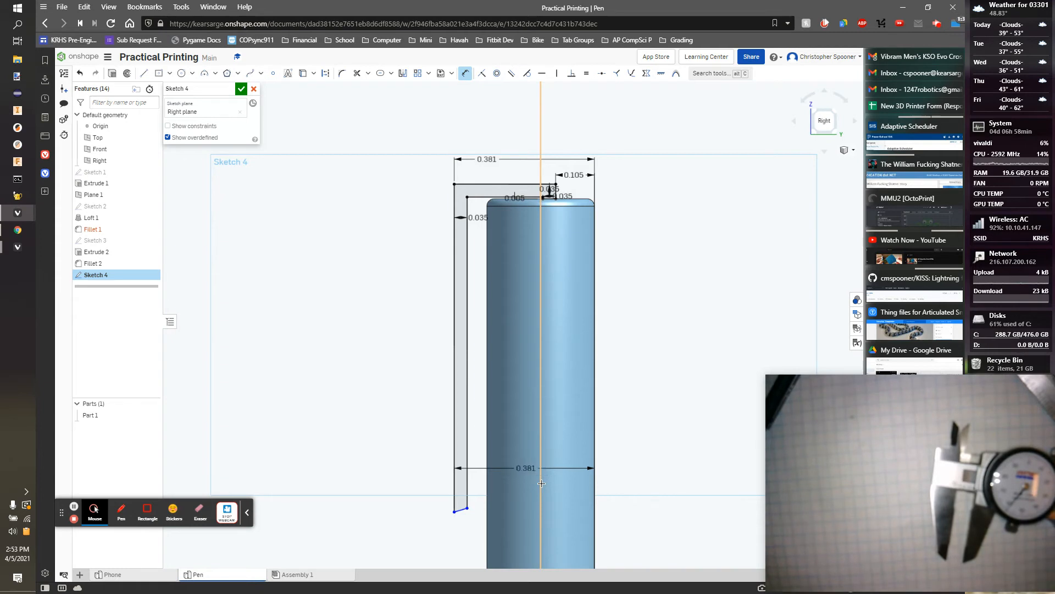
text(6)
key(Return)
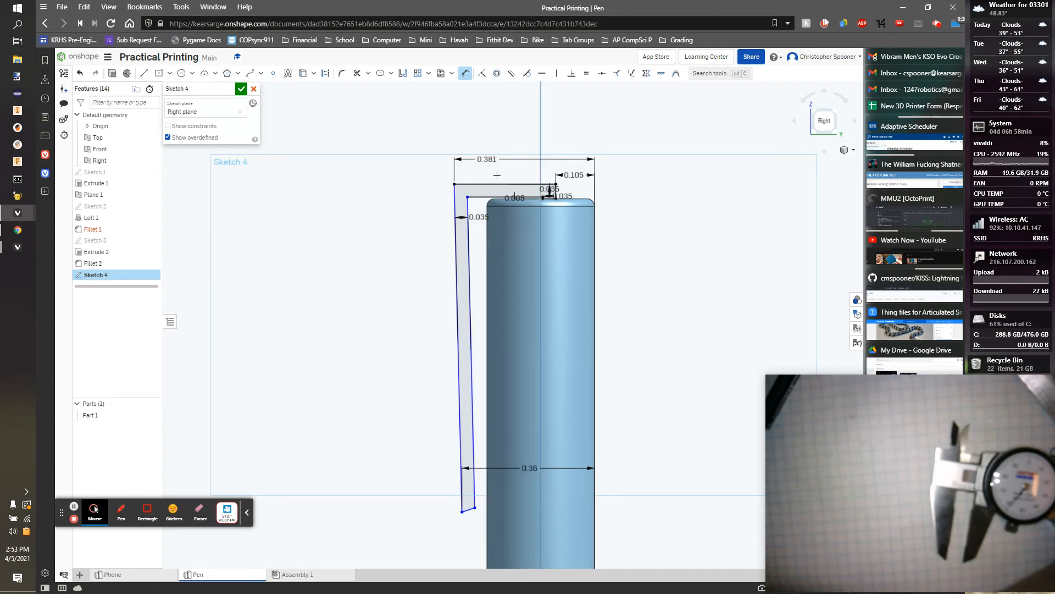
click(570, 76)
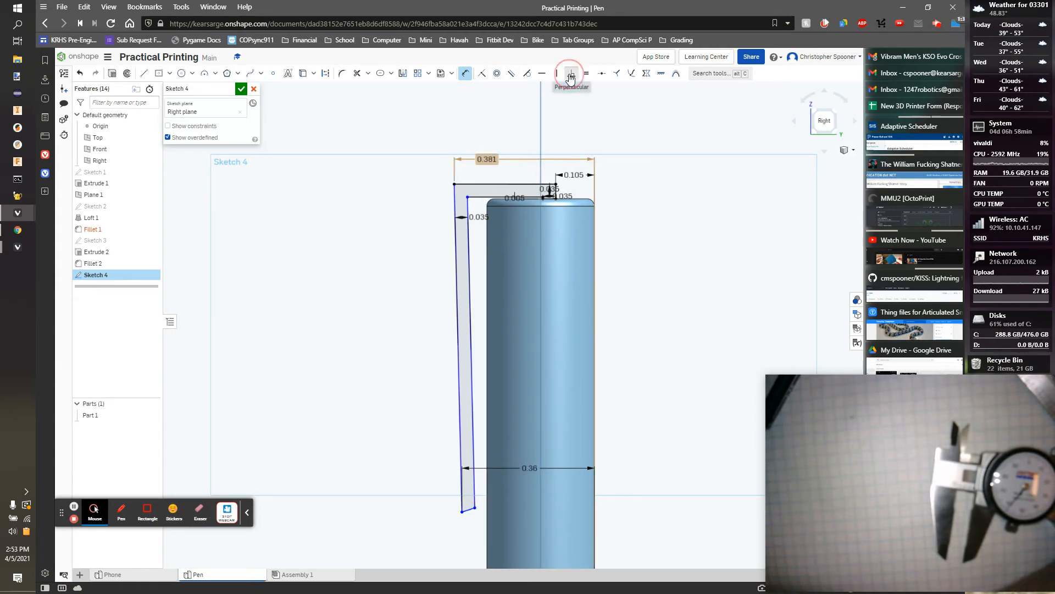
click(461, 502)
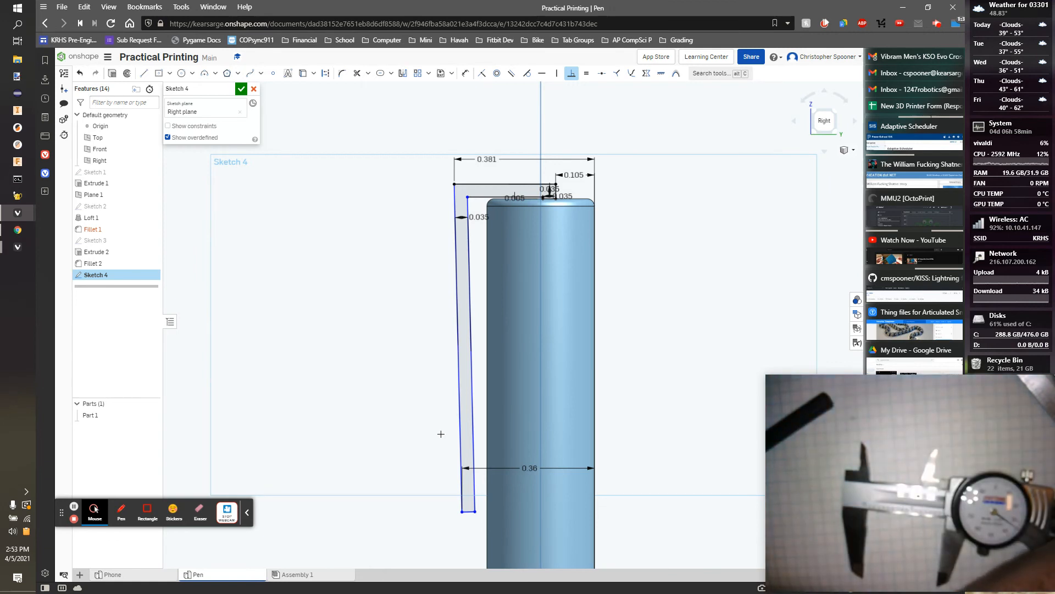
- Dimension the vertical distance from the clip's upper edge to the lower end of its long leg as 1.63 in
key(u)
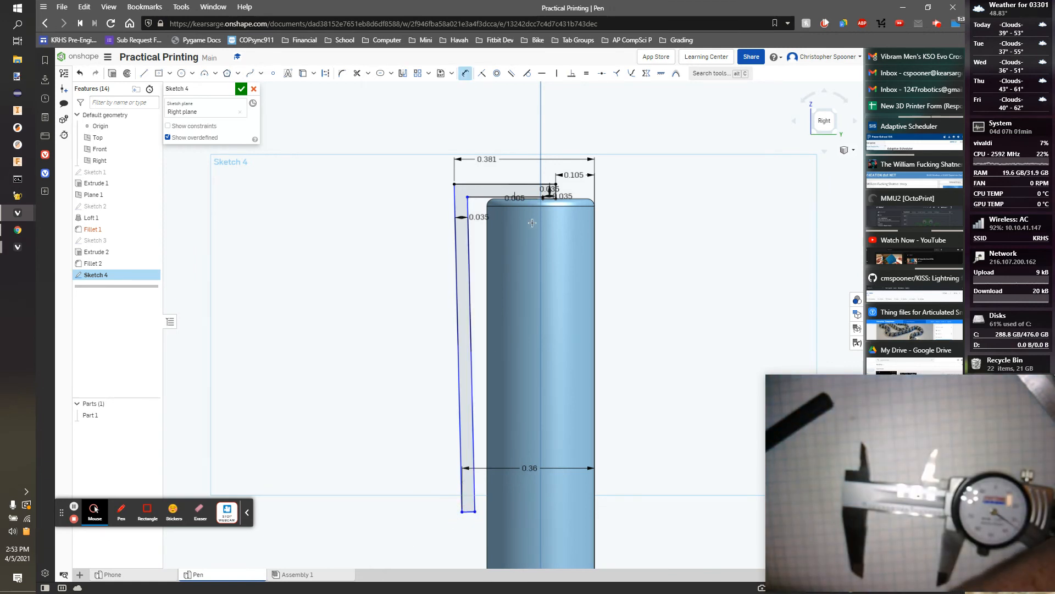
click(491, 185)
click(462, 511)
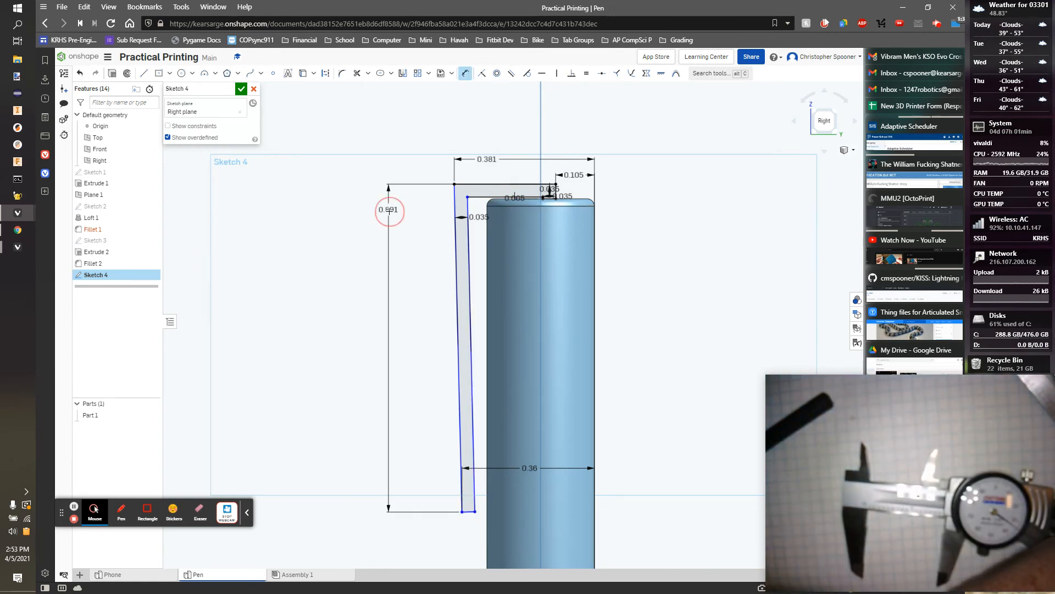
click(389, 210)
text(1.8)
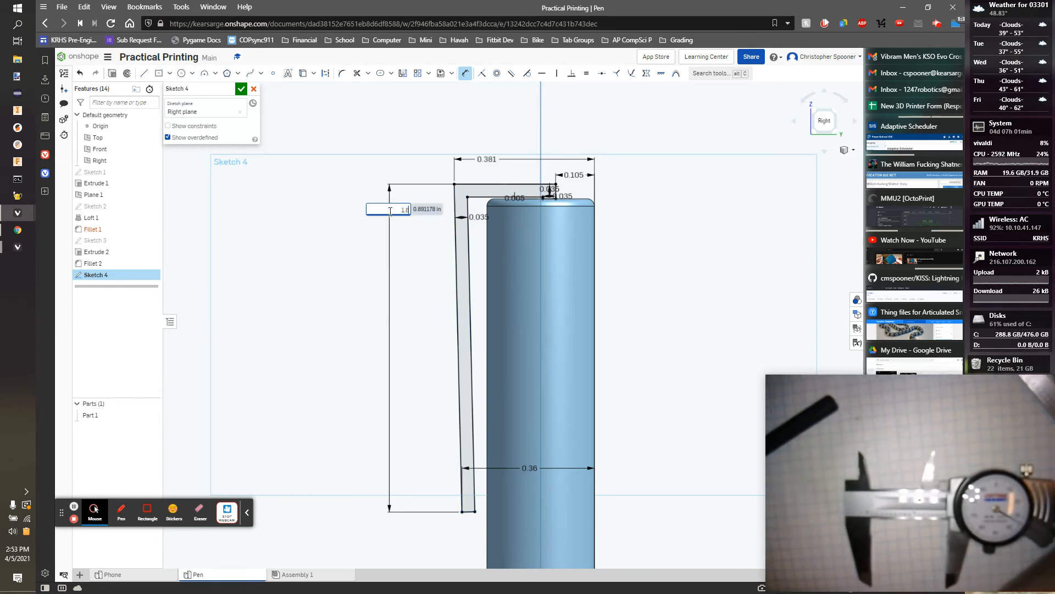
text(3)
key(Return)
scroll(440, 273, down, 5)
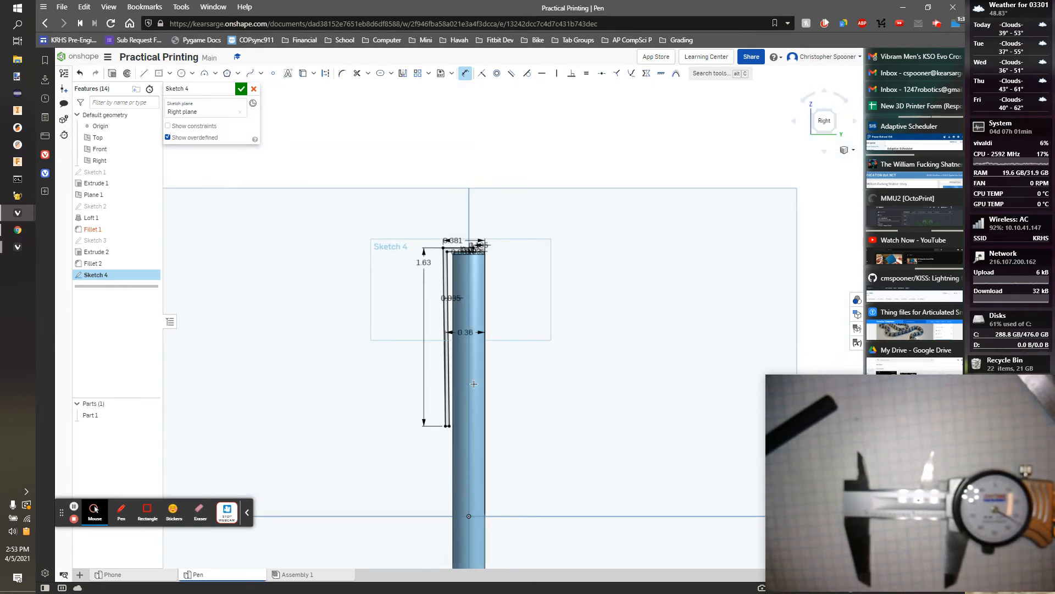
scroll(473, 383, up, 3)
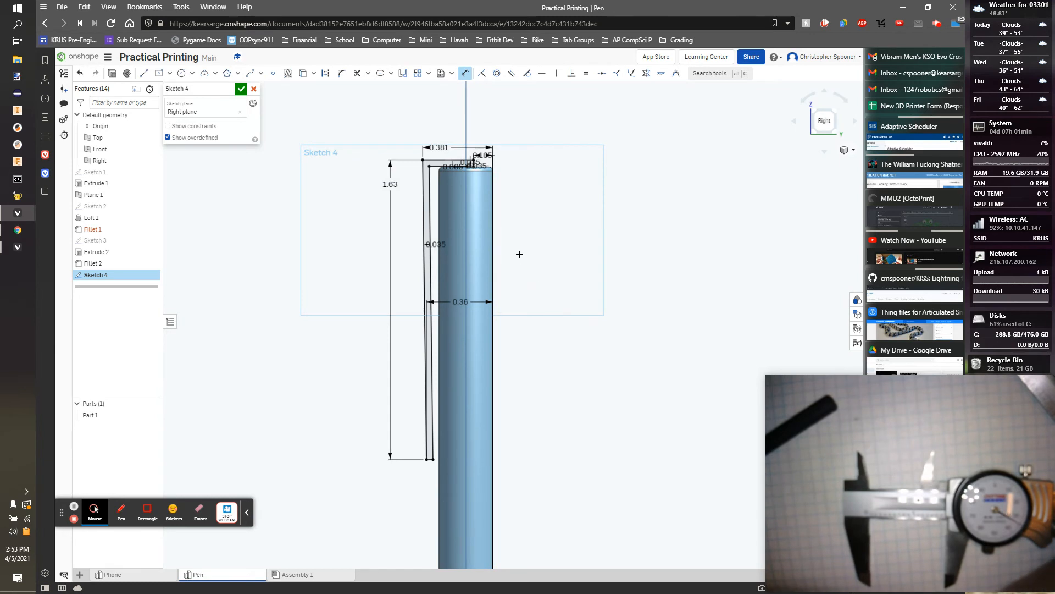
scroll(520, 254, down, 3)
scroll(490, 214, up, 3)
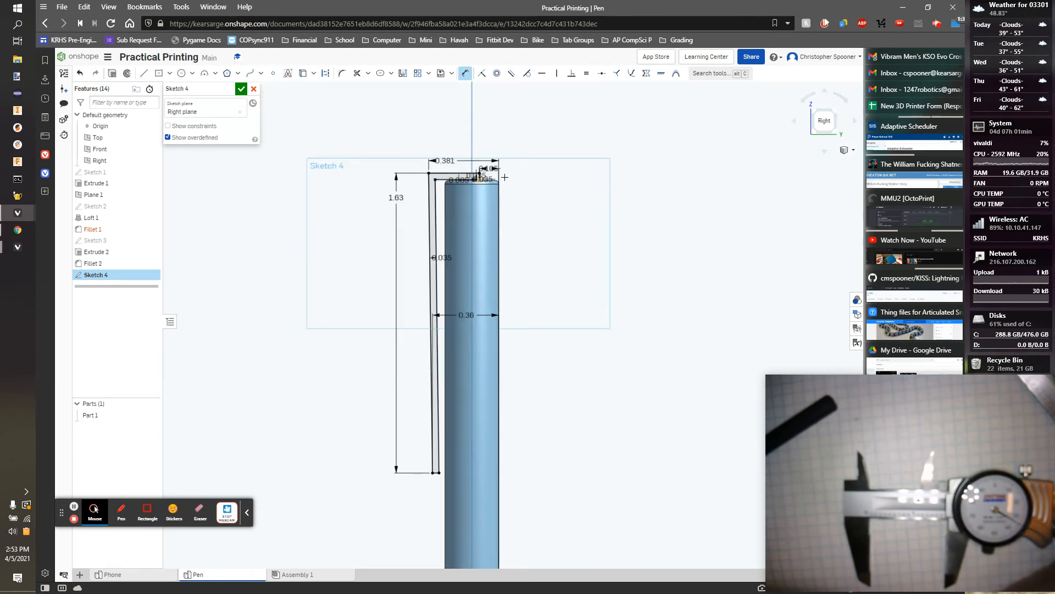
- Extrude the clip profile symmetrically to a depth of 0.222 in, adding it to the pen body
key(shift+e)
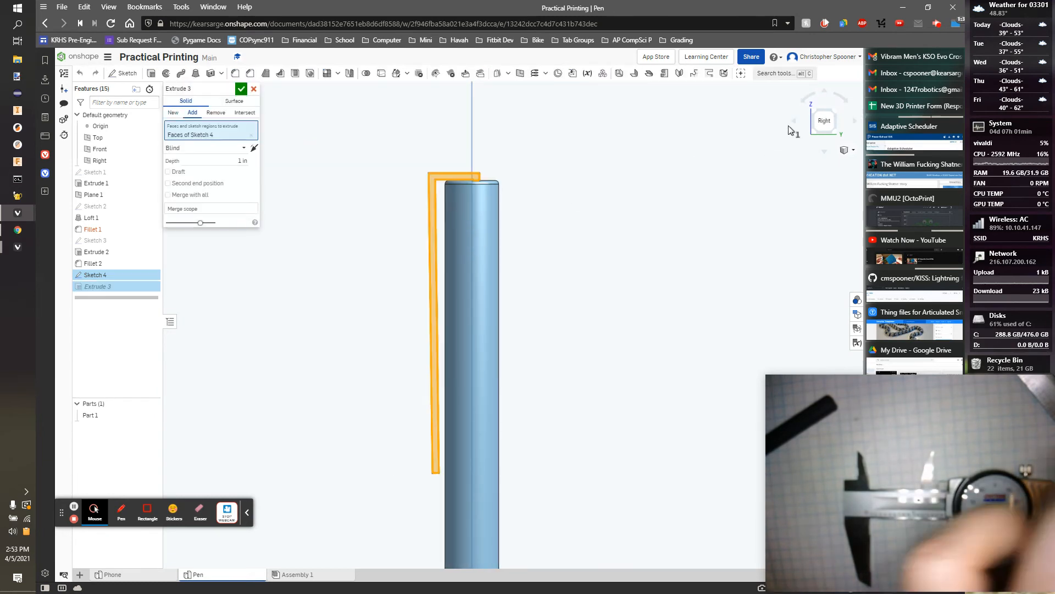
click(218, 149)
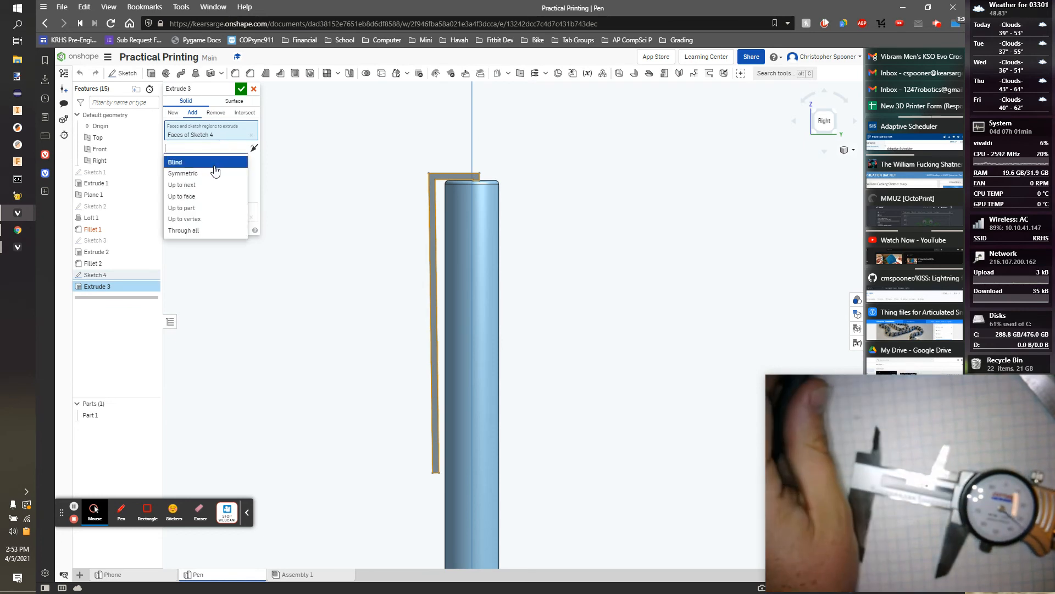
click(213, 171)
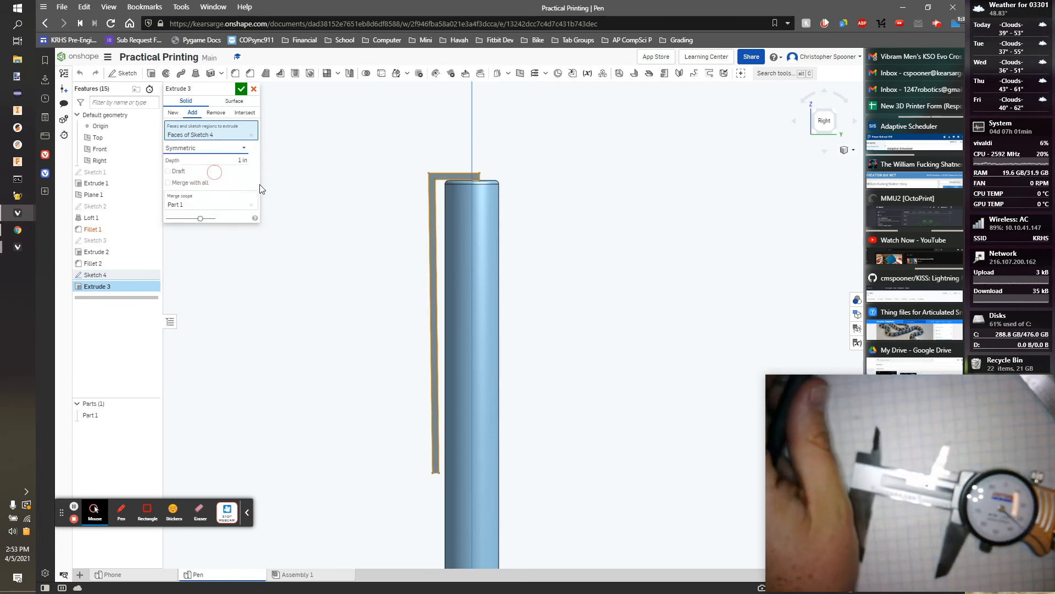
click(816, 117)
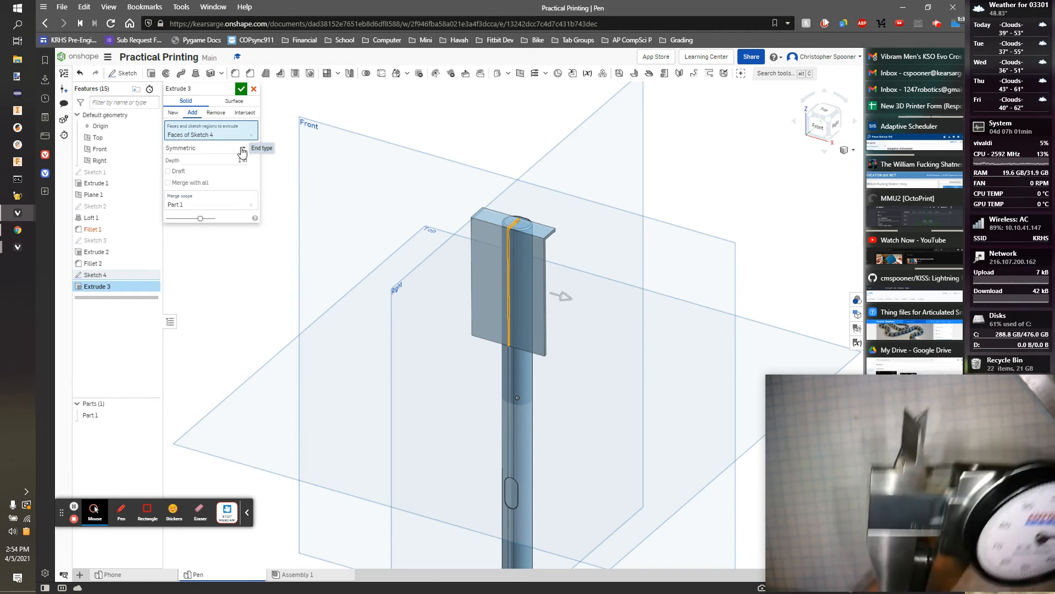
click(241, 157)
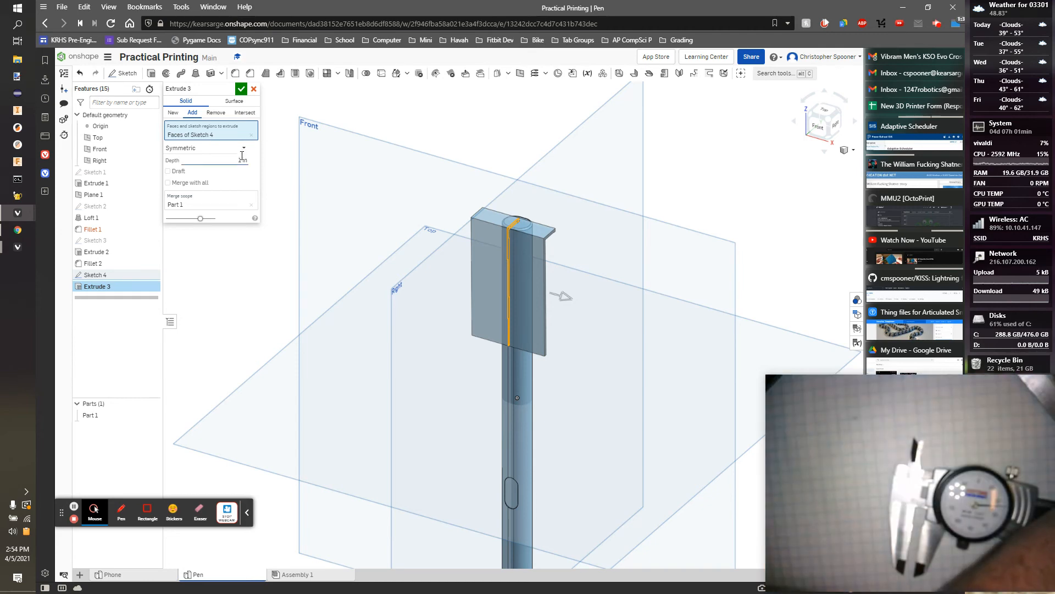
text(.222)
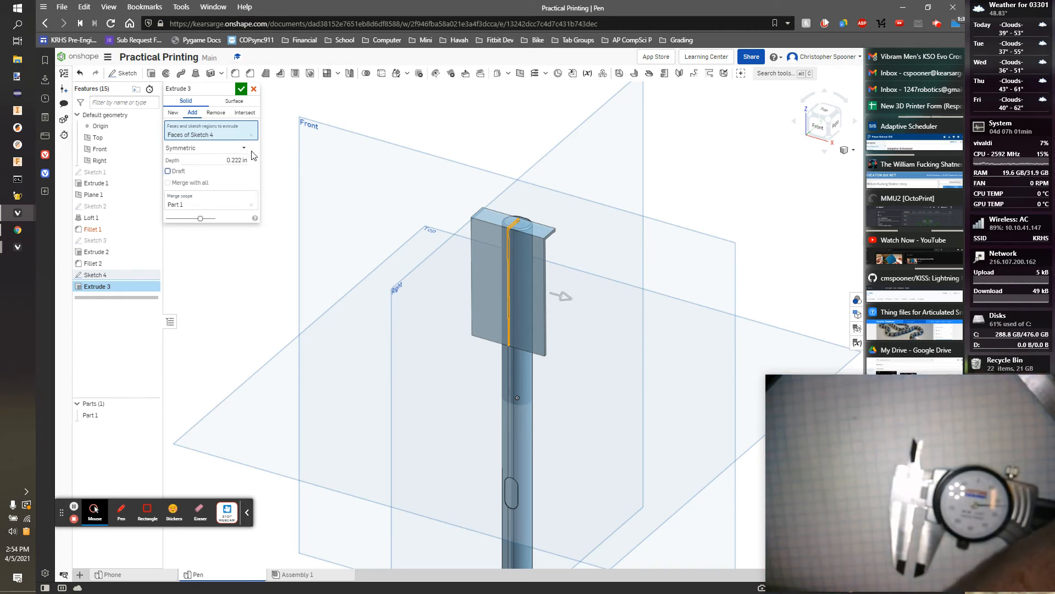
scroll(329, 204, down, 1)
scroll(467, 272, up, 1)
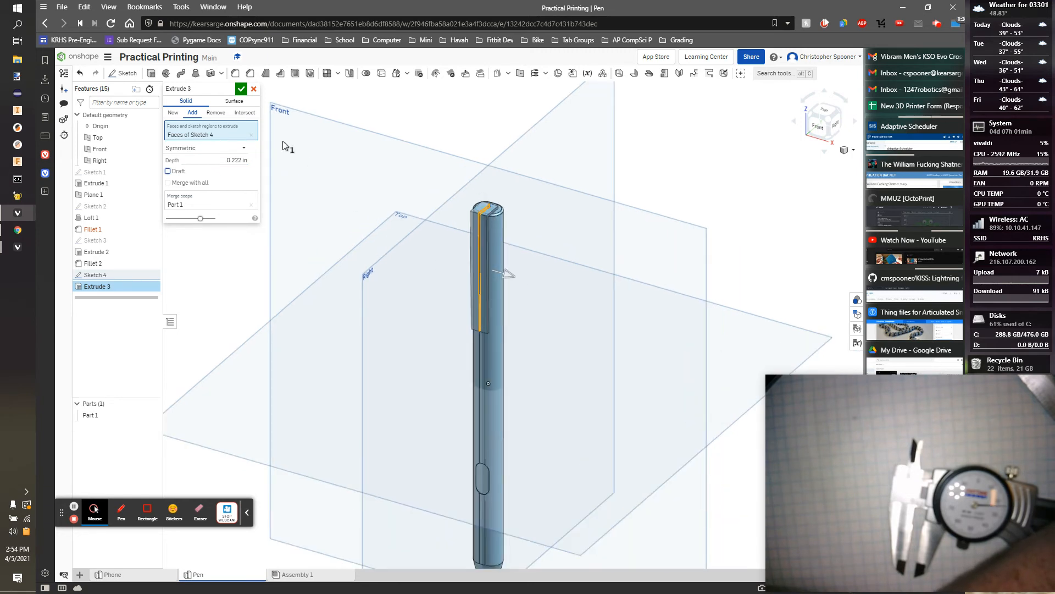
click(240, 92)
scroll(474, 315, up, 2)
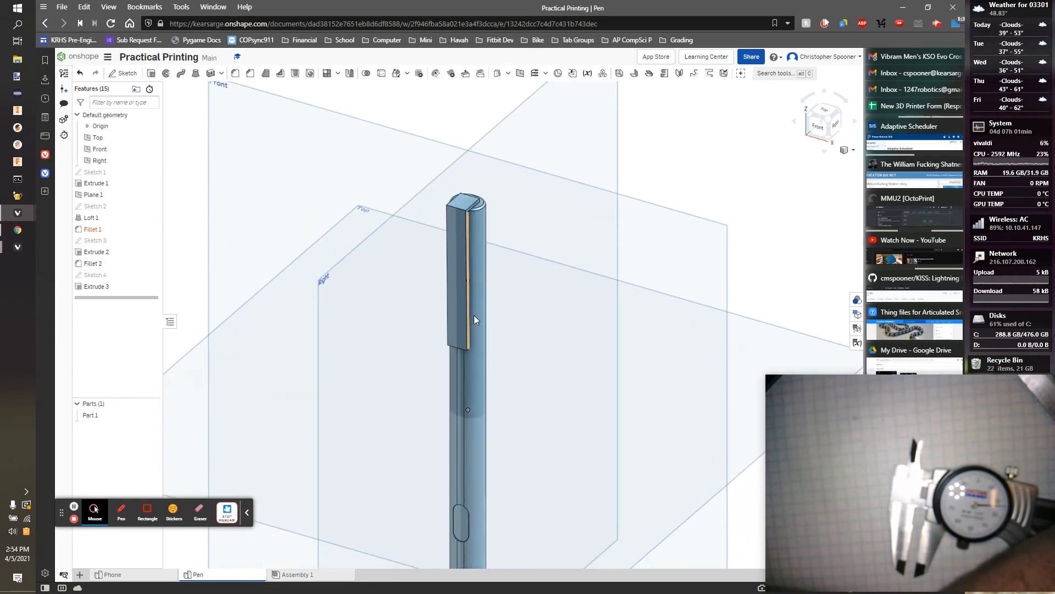
- Fillet both corner edges of the clip's free lower end with a 0.111 in radius so the end becomes fully rounded
click(235, 73)
scroll(463, 357, up, 5)
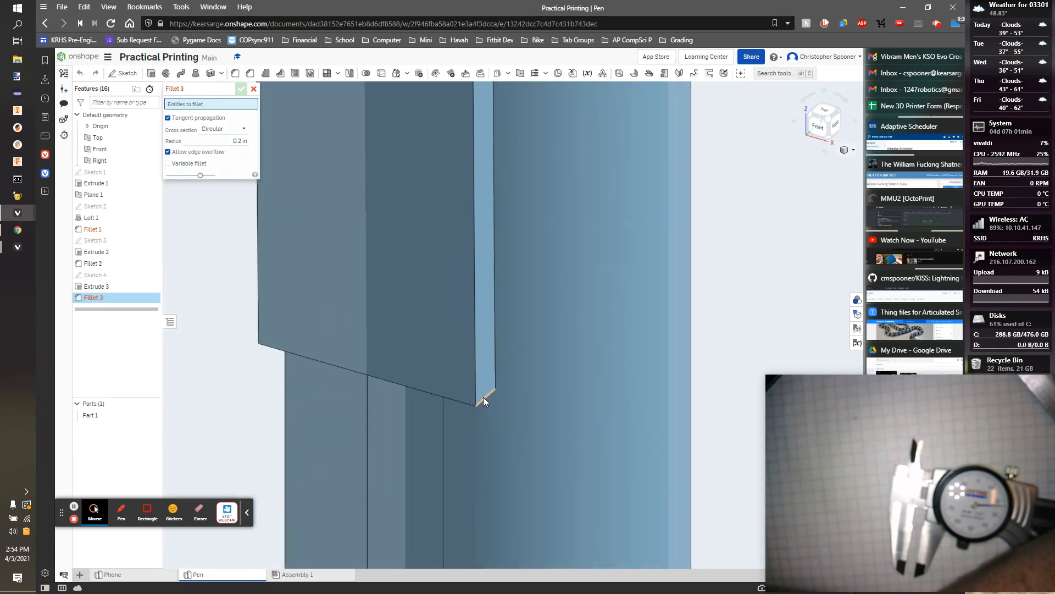
click(483, 396)
right_drag(265, 338, 339, 333)
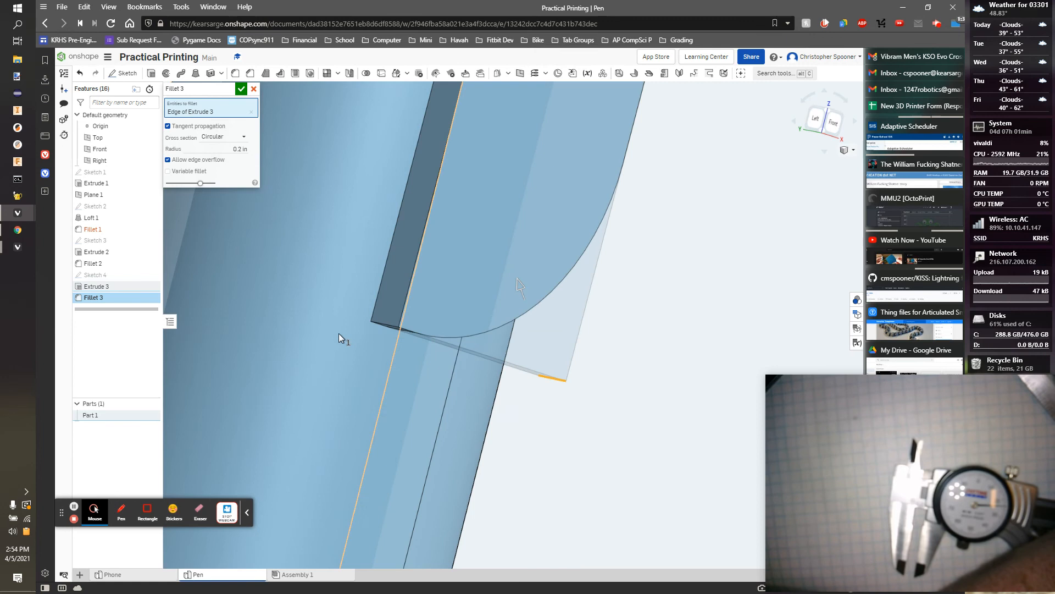
click(386, 322)
click(241, 160)
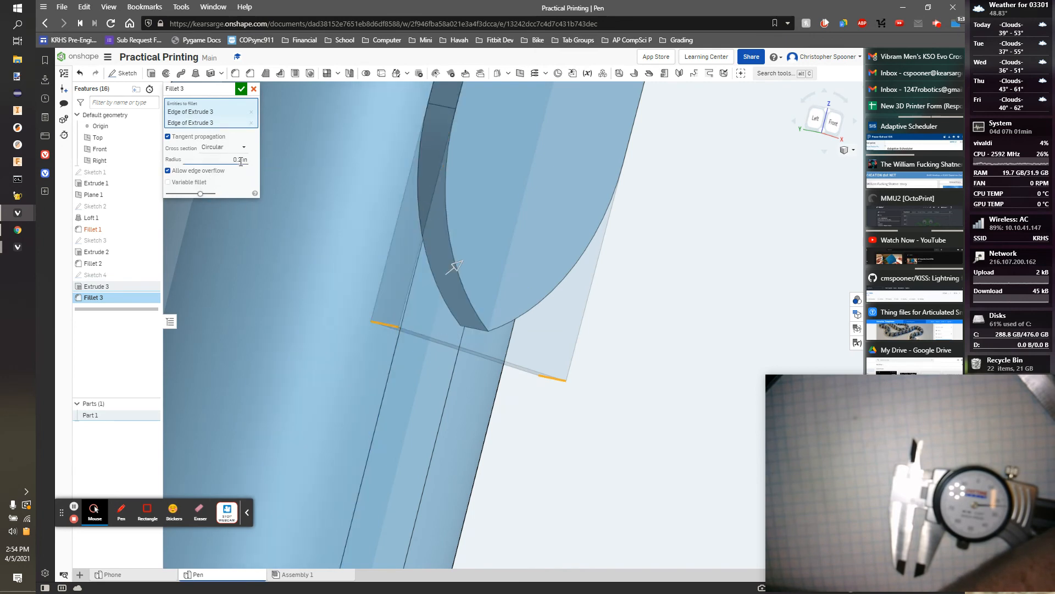
text(.111)
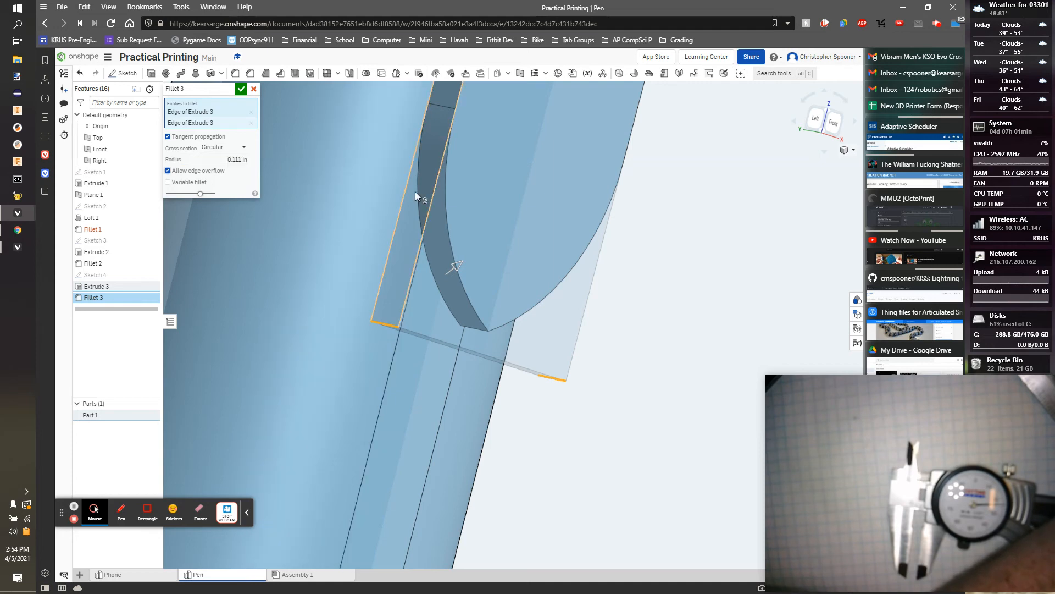
scroll(608, 292, down, 3)
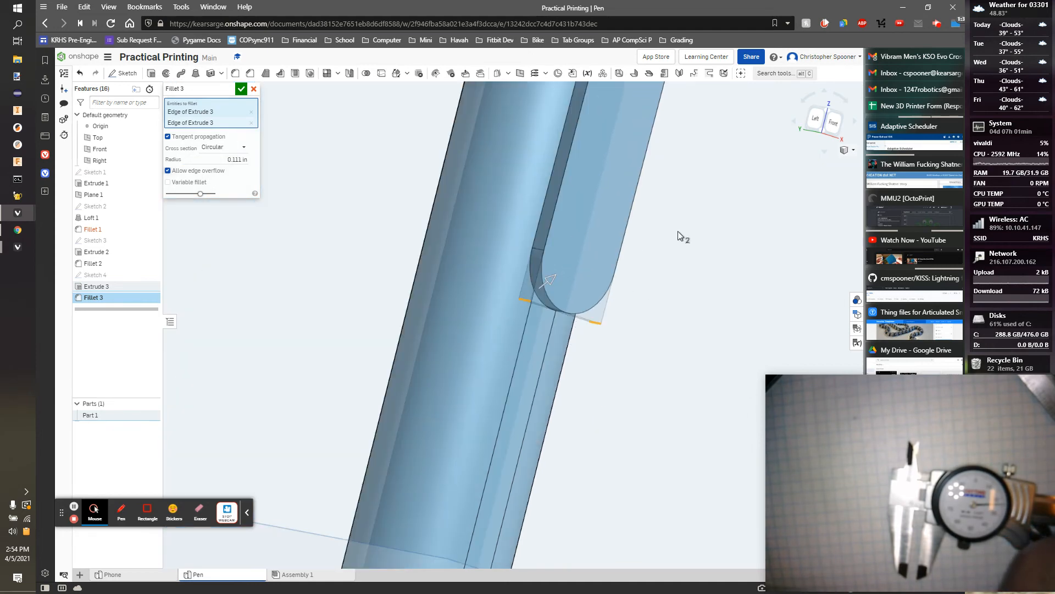
right_drag(678, 231, 550, 330)
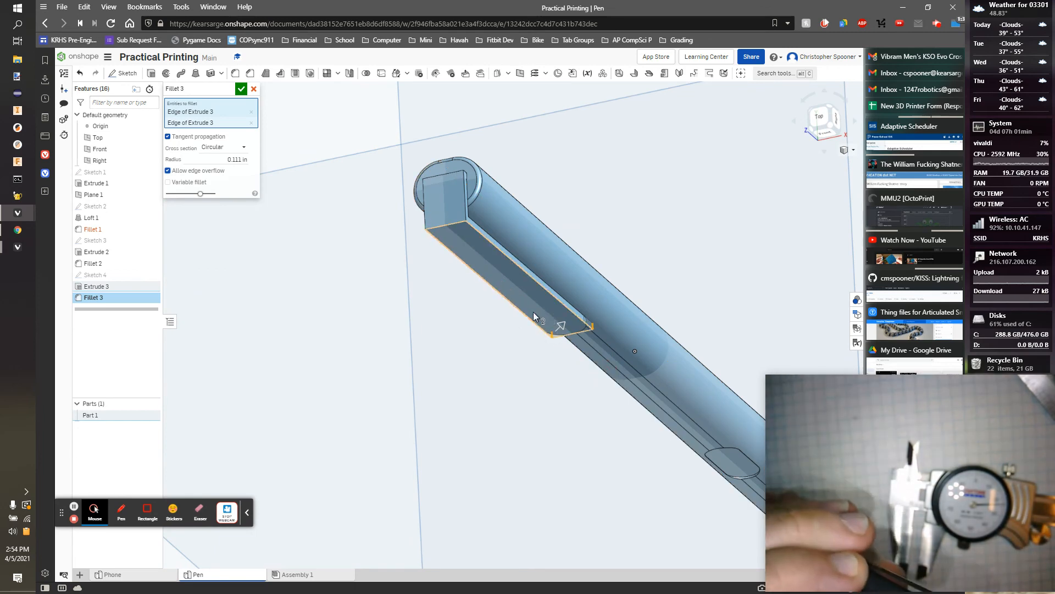
click(242, 90)
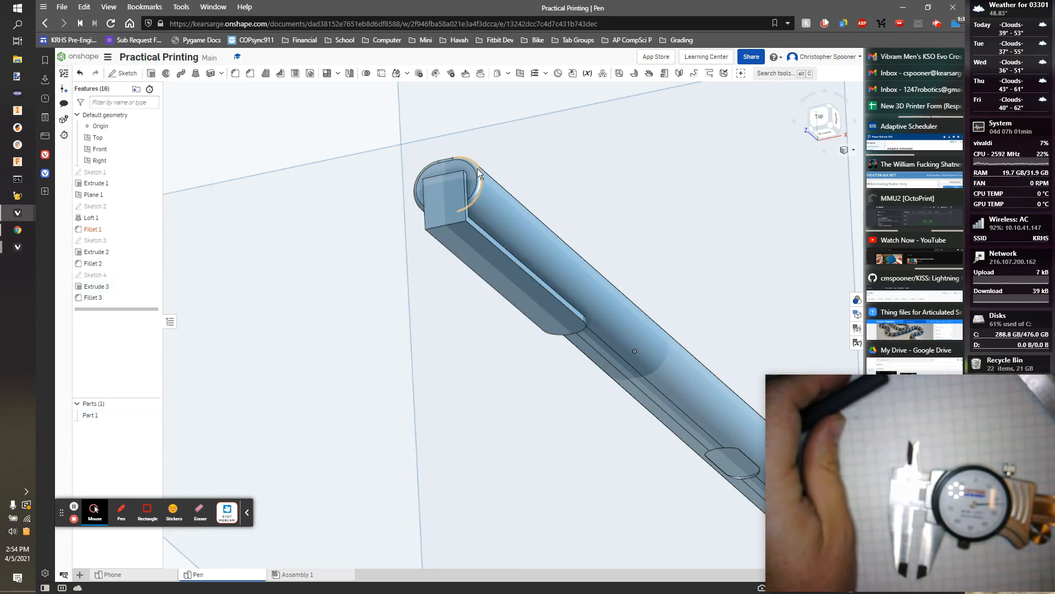
- Fillet the outer and inner edges of the clip's bend at the pen's top with a 0.05 in radius
scroll(477, 168, up, 5)
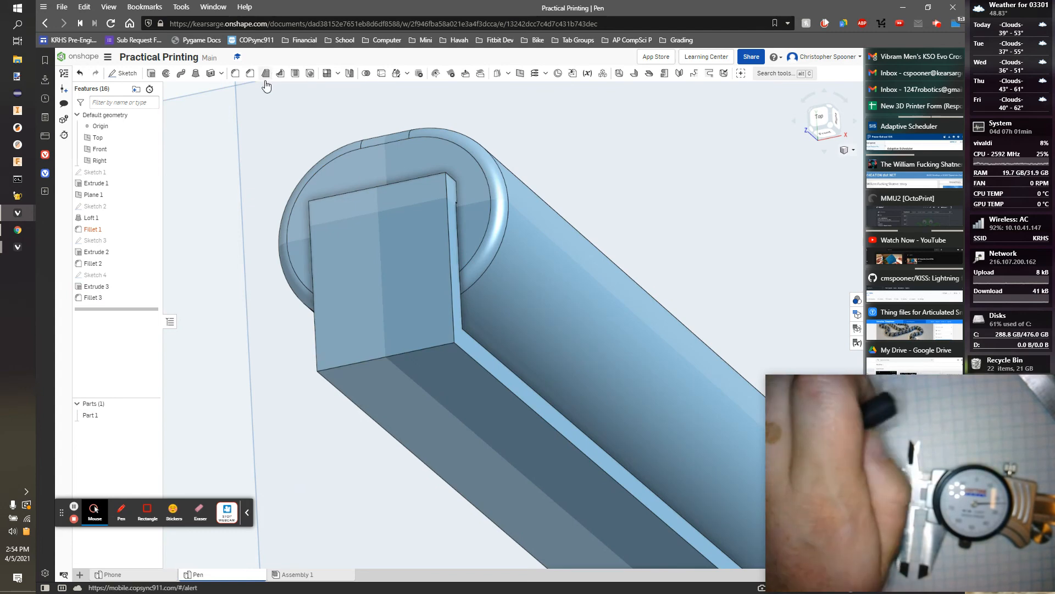
click(235, 73)
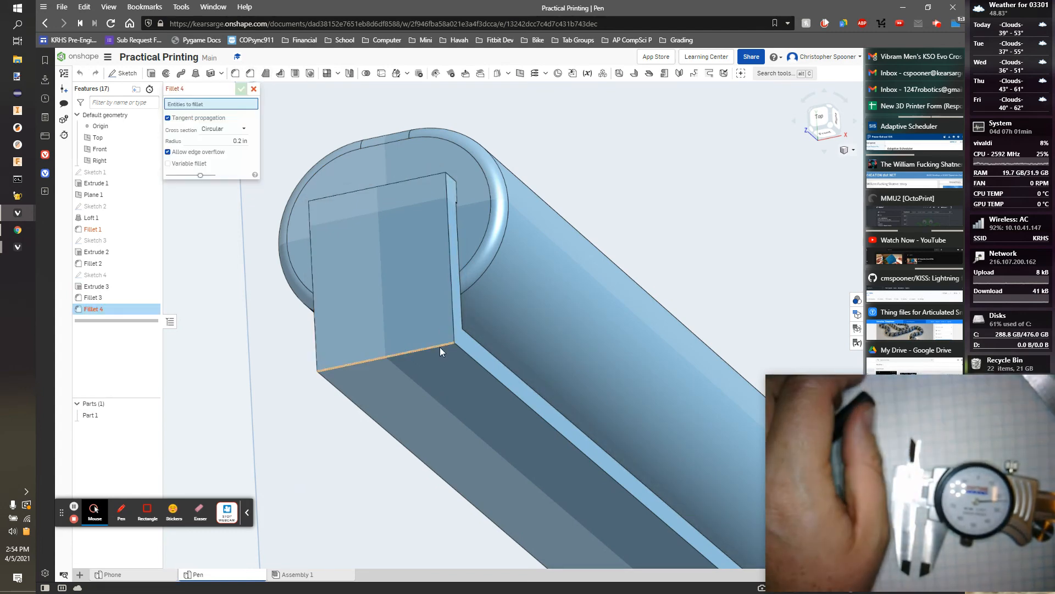
click(440, 348)
right_drag(643, 179, 583, 202)
click(312, 404)
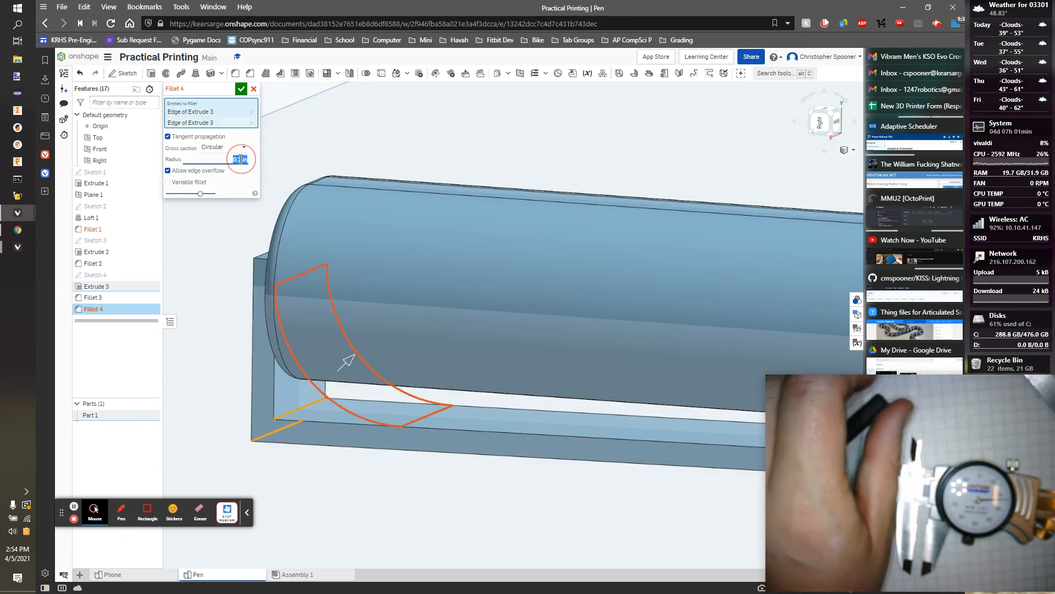
text(.05)
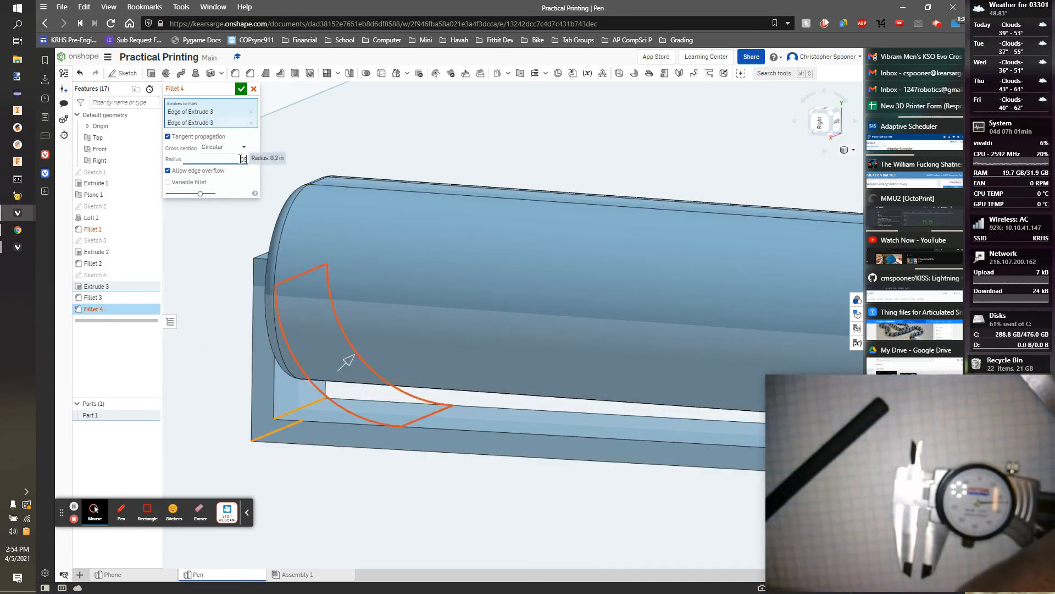
key(Return)
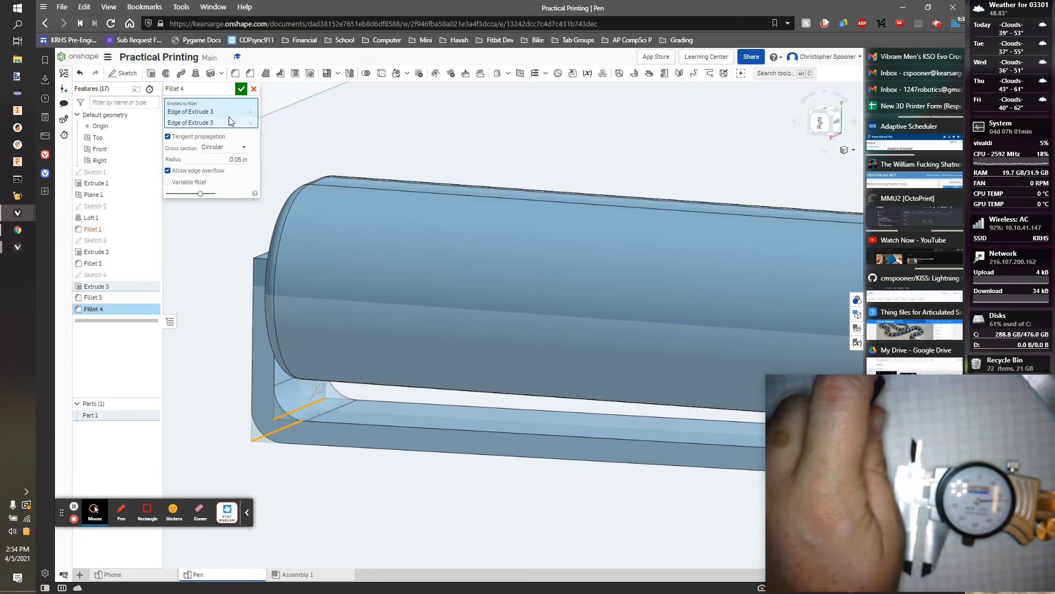
click(241, 89)
- Round the two corner edges where the clip's short leg ends on the pen's top face with a 0.05 in radius
right_drag(365, 148, 282, 212)
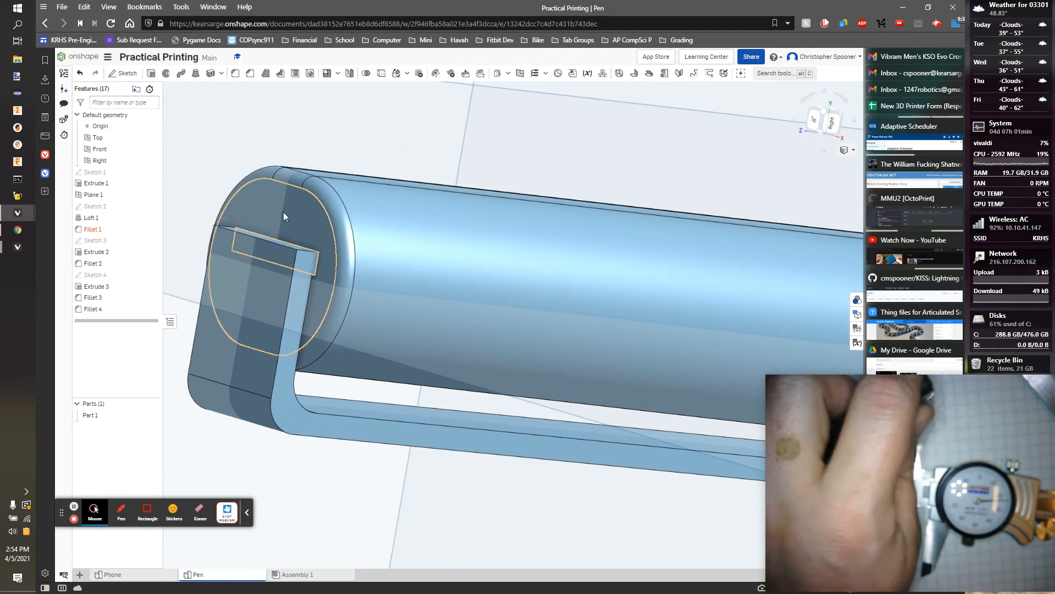
click(250, 76)
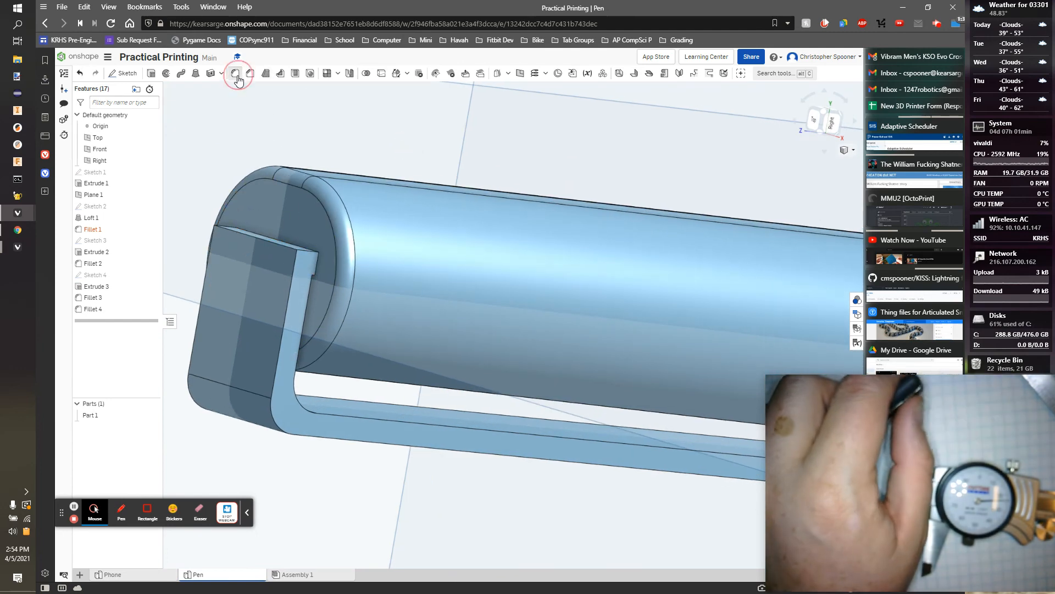
click(305, 251)
mouse_move(260, 255)
right_down()
mouse_move(317, 280)
mouse_move(242, 258)
right_up()
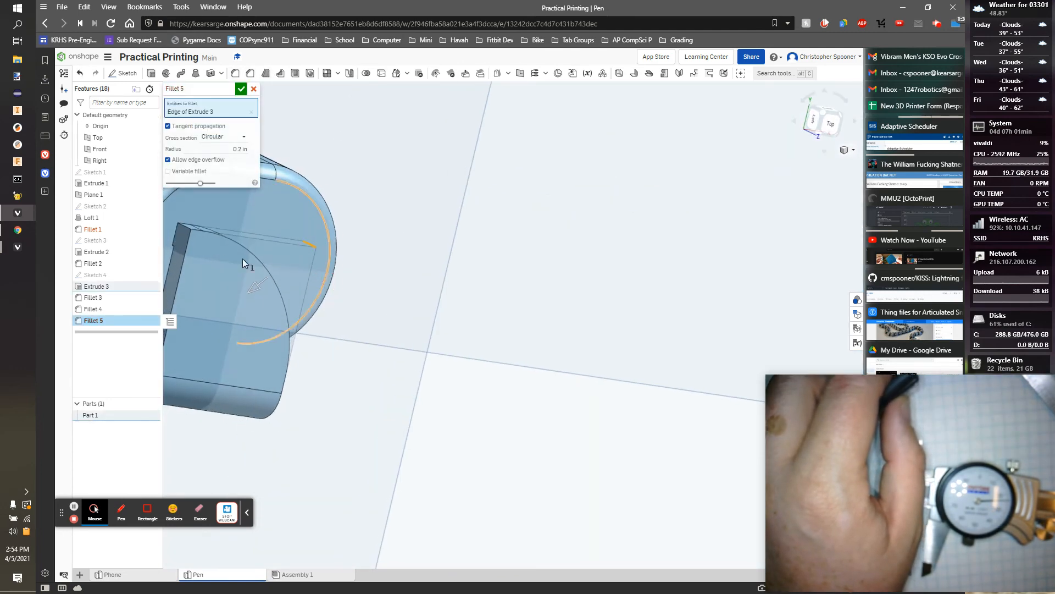
click(184, 226)
click(240, 158)
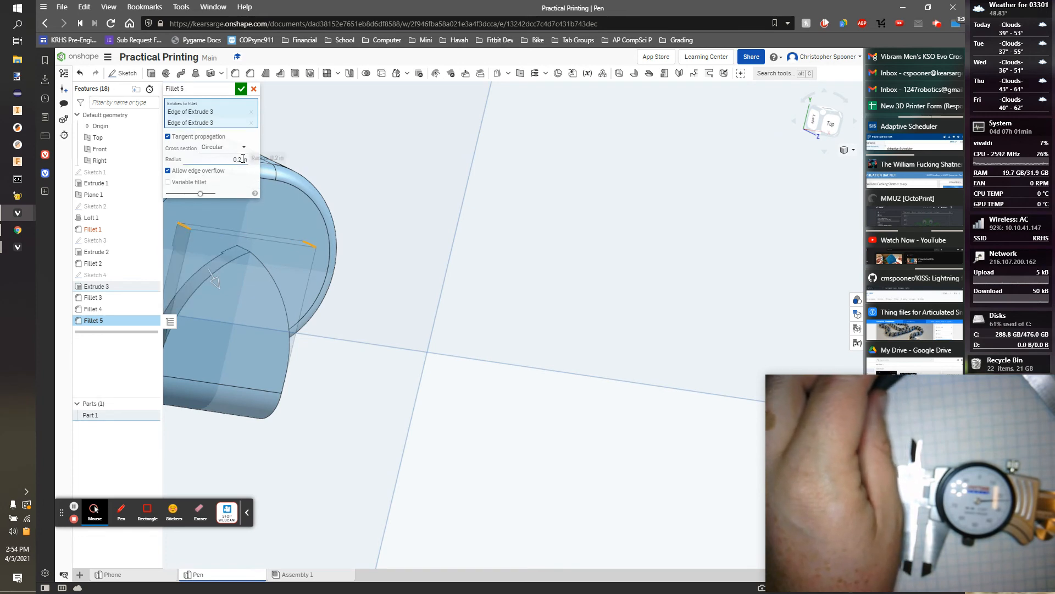
key(BackSpace)
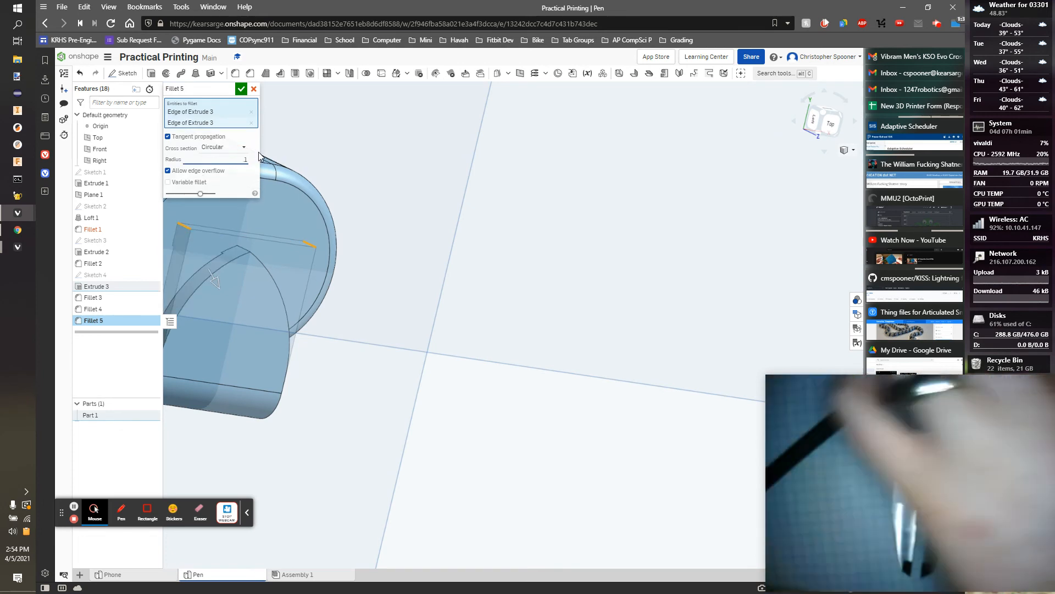
text(0.05)
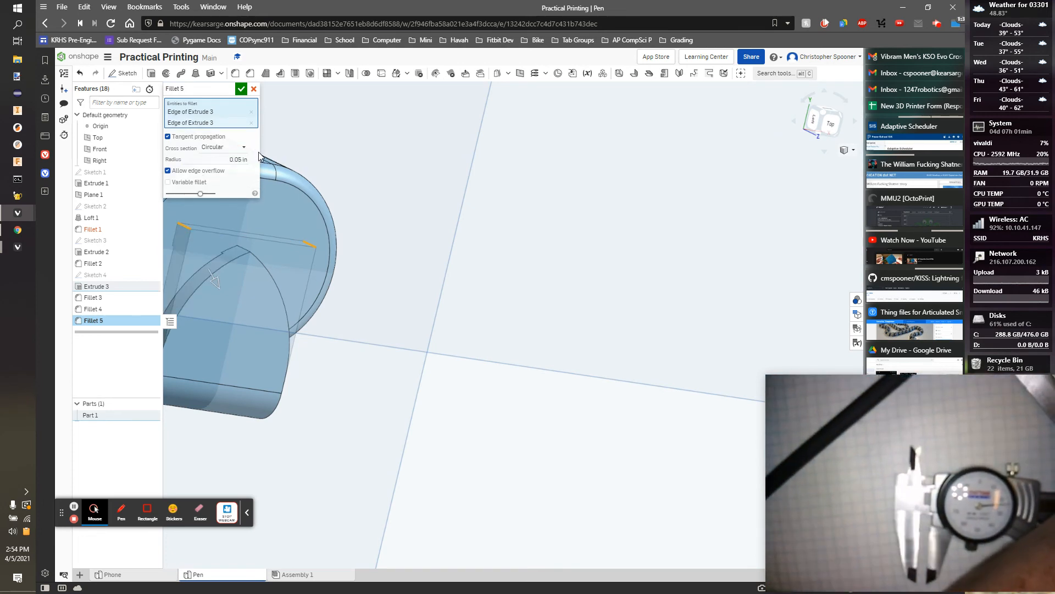
key(Return)
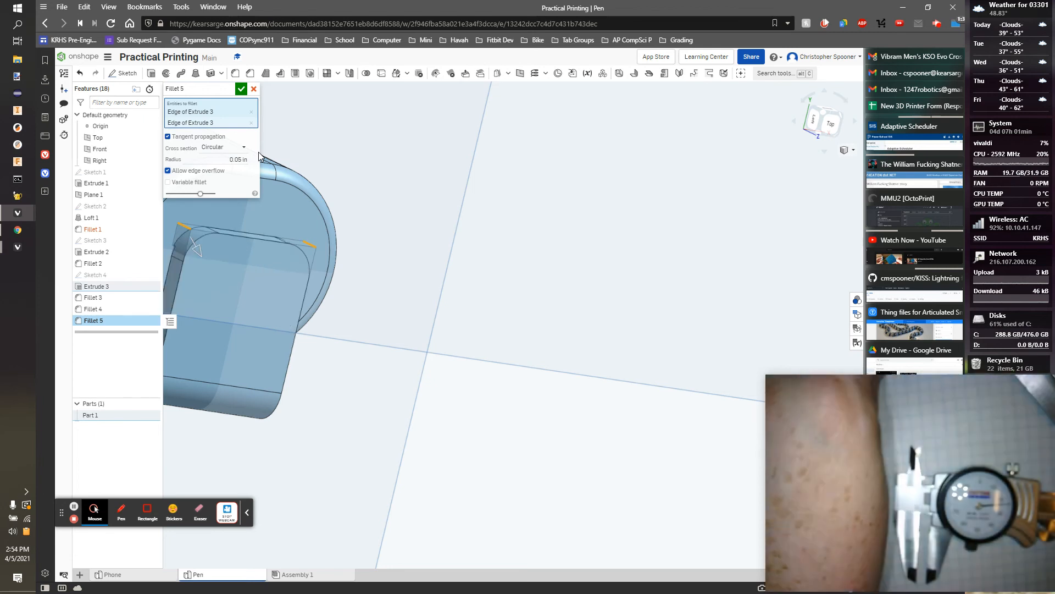
click(242, 90)
- Fillet the edges around the outer face of the clip's short leg with a 0.01 in radius
click(239, 239)
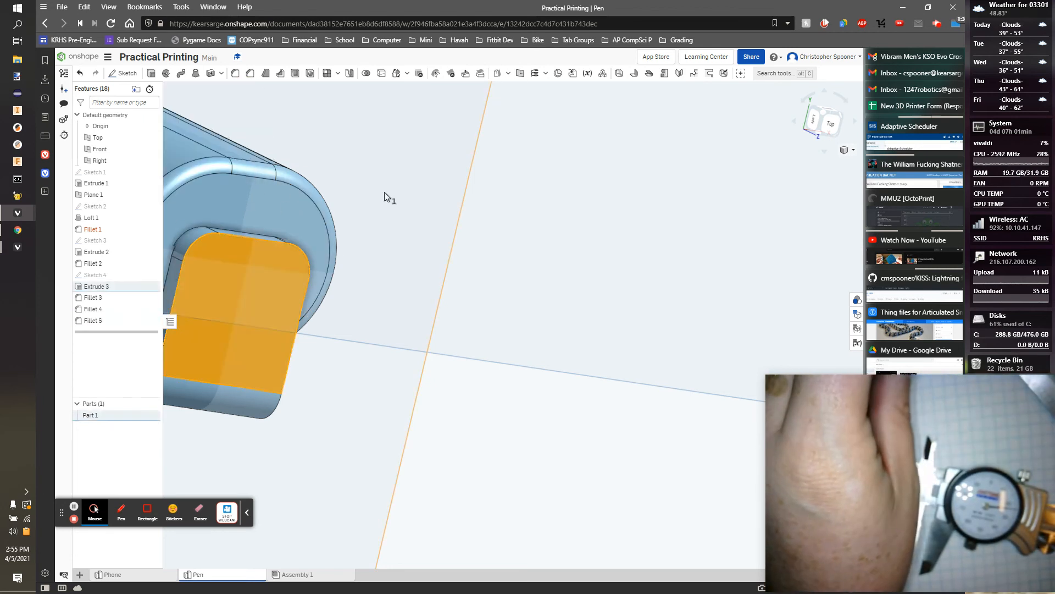
click(236, 74)
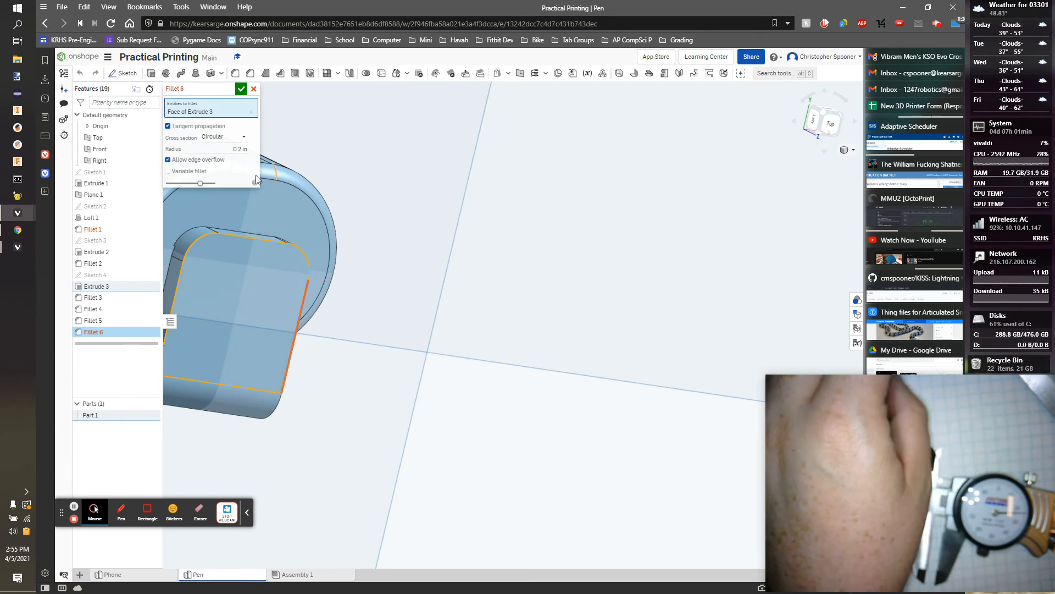
click(236, 149)
key(BackSpace)
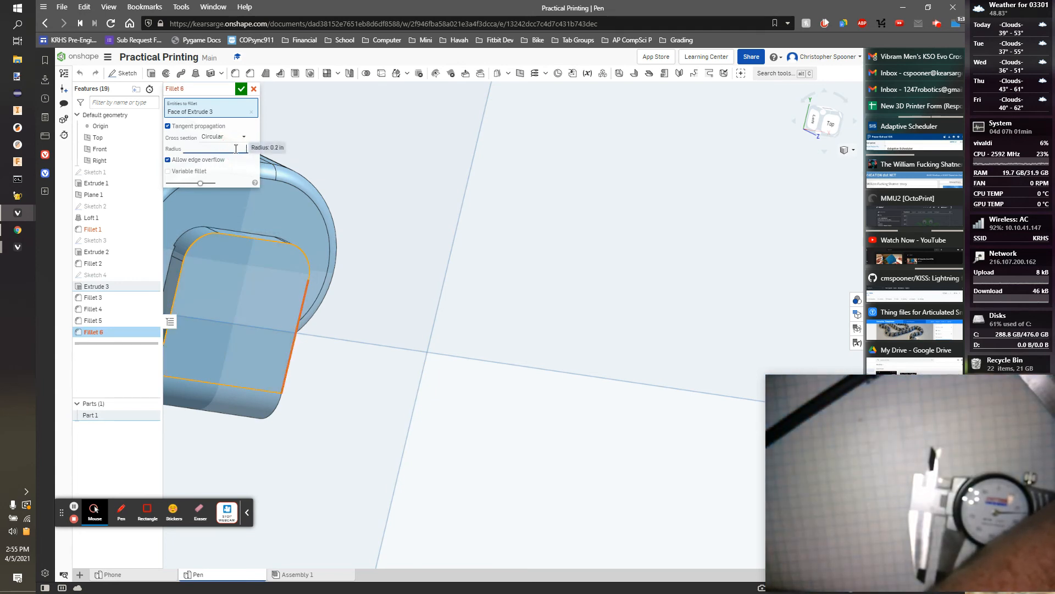
text(.00)
key(BackSpace)
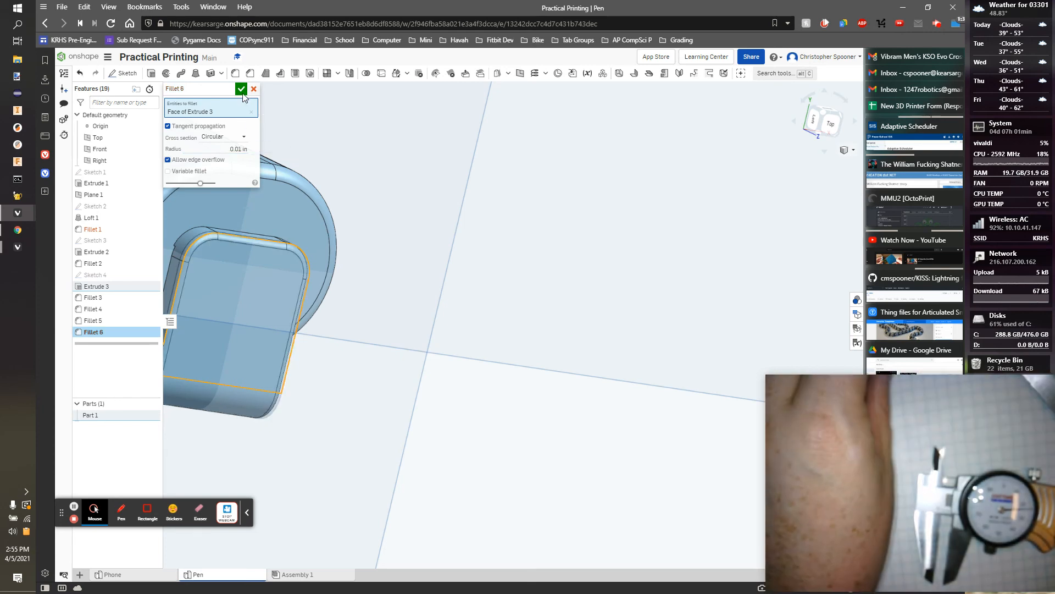
- Examine the rounded clip and the whole pen from several sides, down to its conical tip
scroll(453, 361, down, 3)
right_drag(453, 361, 466, 305)
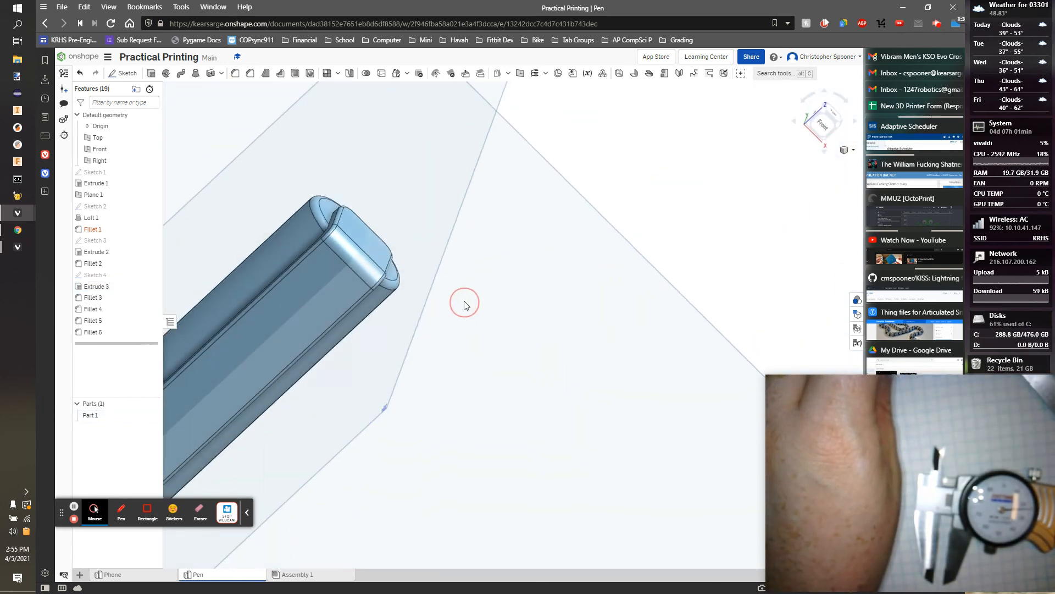
scroll(467, 305, down, 3)
right_drag(488, 393, 561, 424)
scroll(281, 408, down, 2)
scroll(279, 408, up, 3)
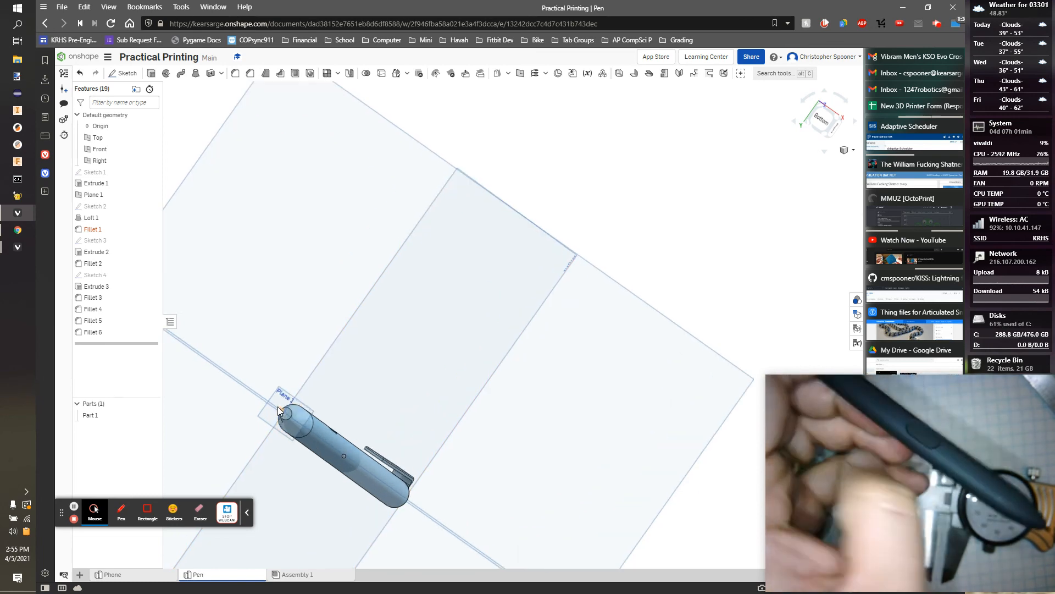
scroll(279, 408, down, 5)
scroll(279, 408, up, 6)
right_drag(392, 308, 374, 334)
scroll(374, 333, down, 3)
scroll(374, 333, down, 1)
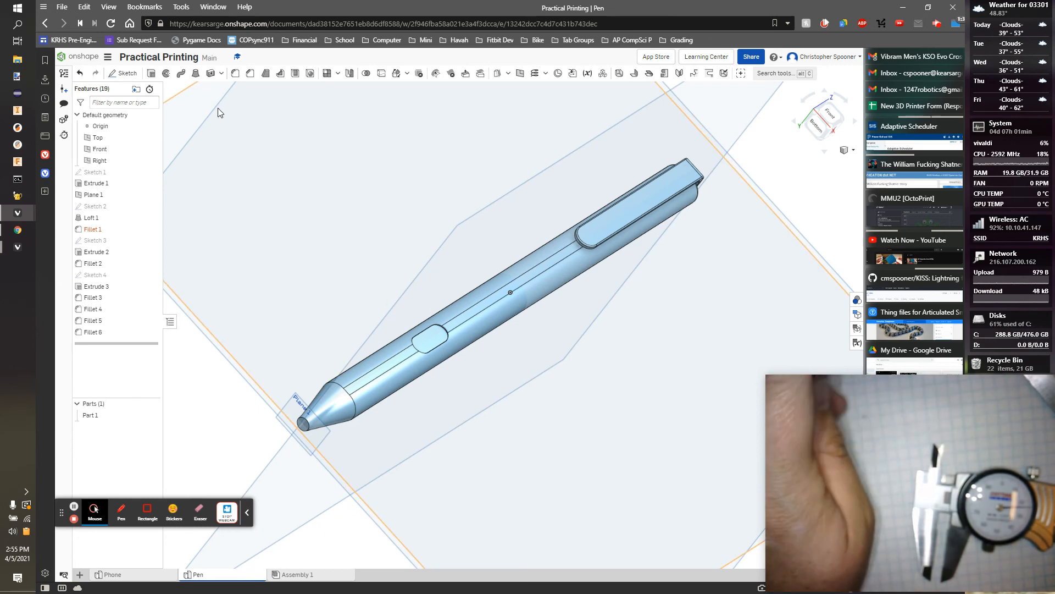
- Start a sketch on the flat end face of the pen tip and draw a centred circle about 0.038 in in diameter
scroll(306, 439, up, 3)
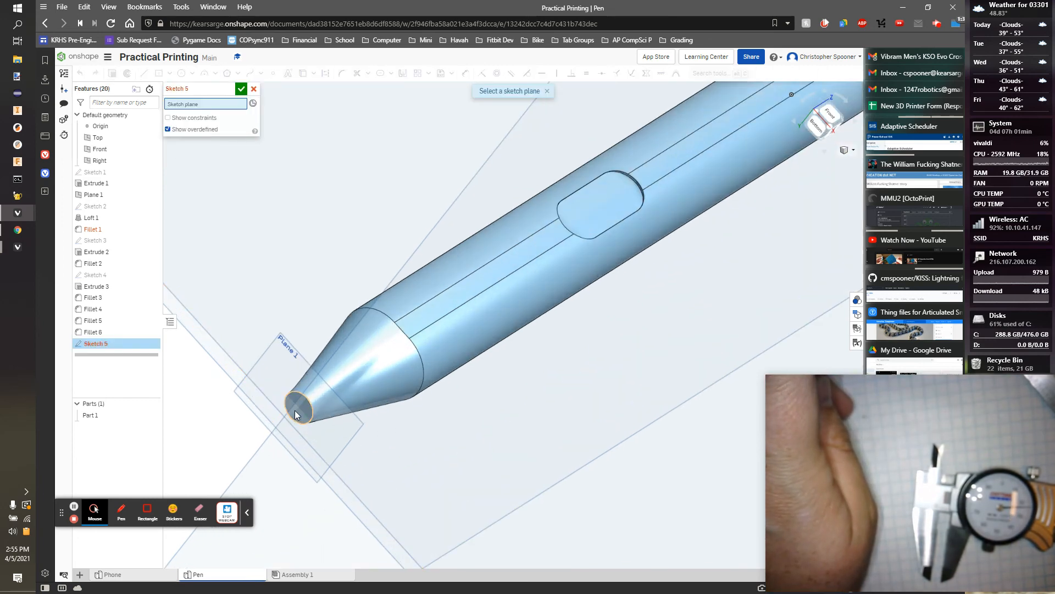
click(295, 410)
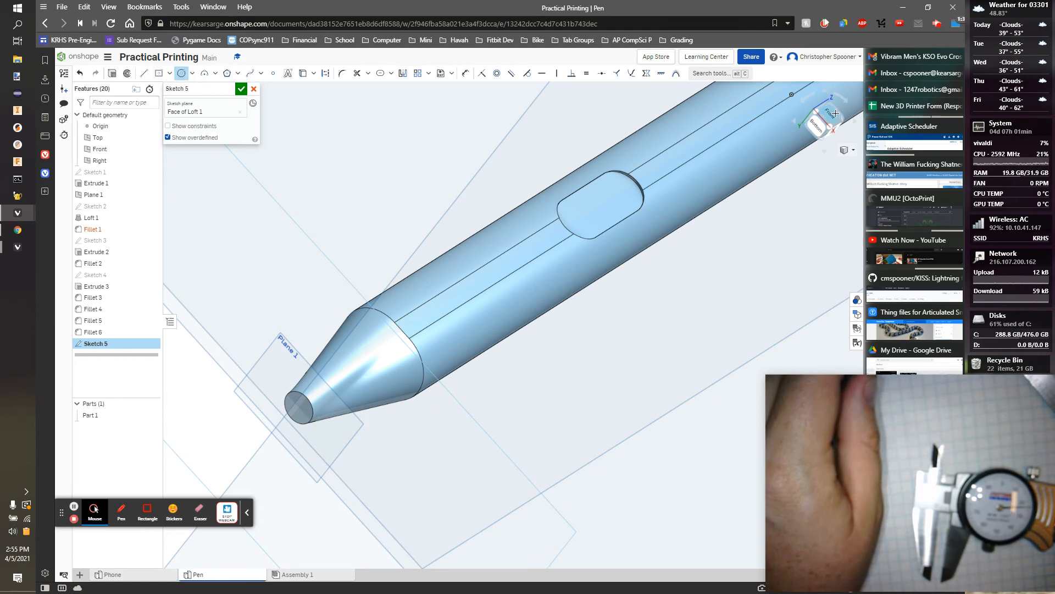
click(817, 126)
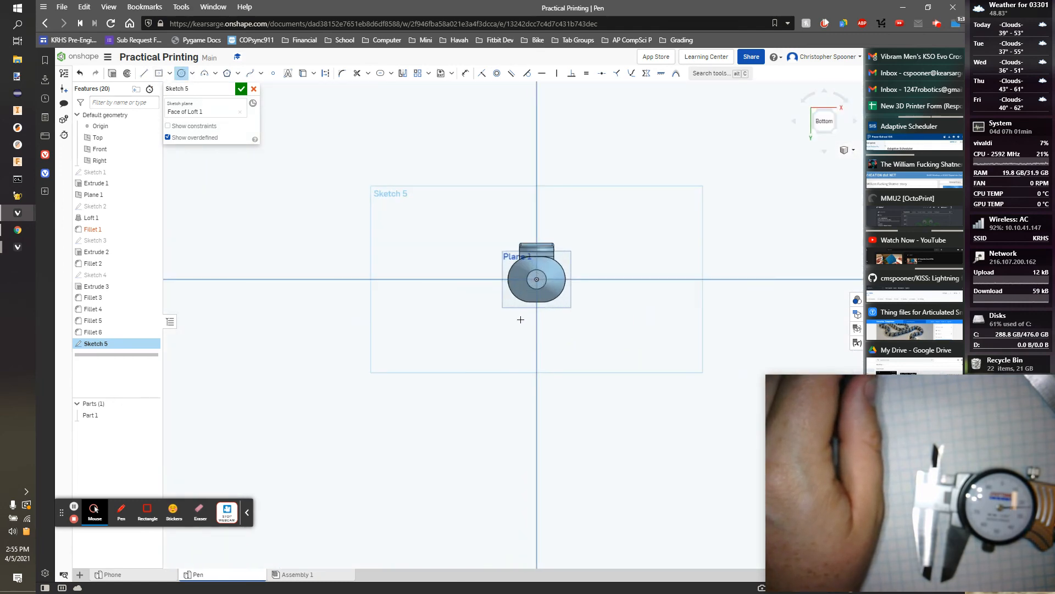
scroll(520, 319, up, 3)
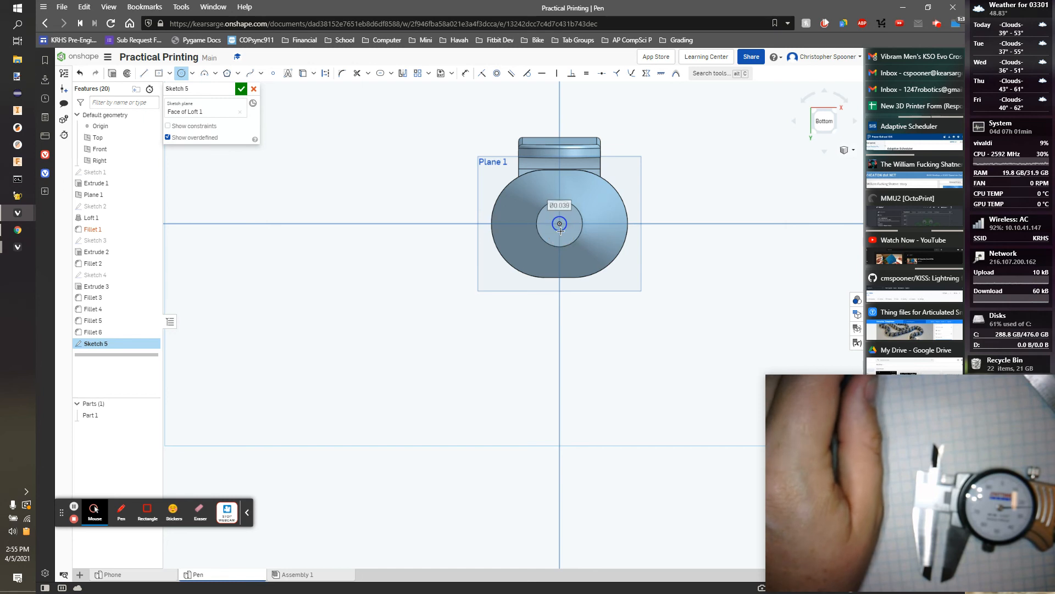
click(560, 231)
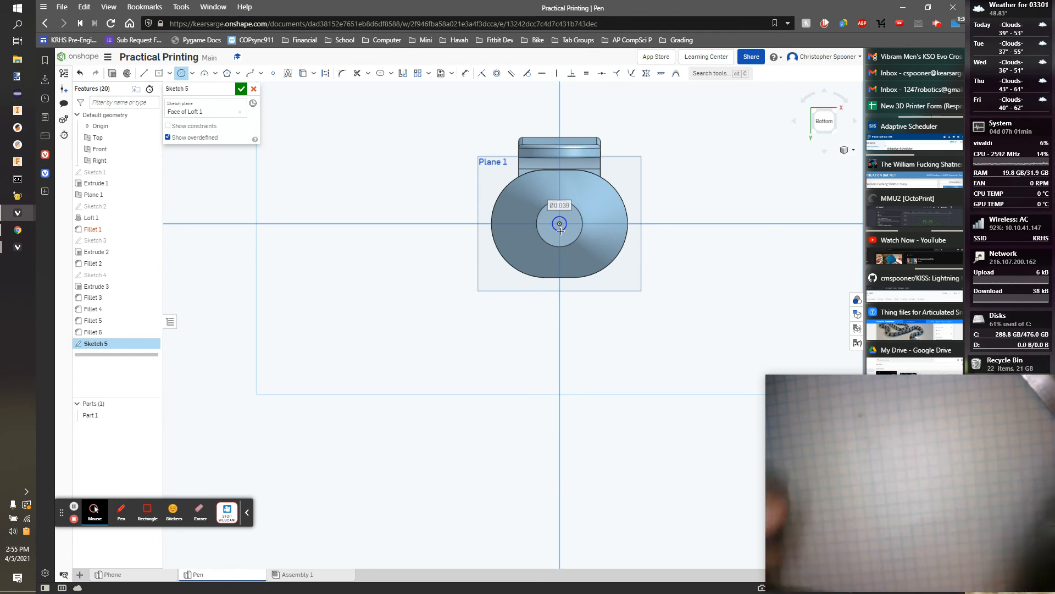
- Dimension the tip circle's edge to 0.047 in from the horizontal centre line
key(d)
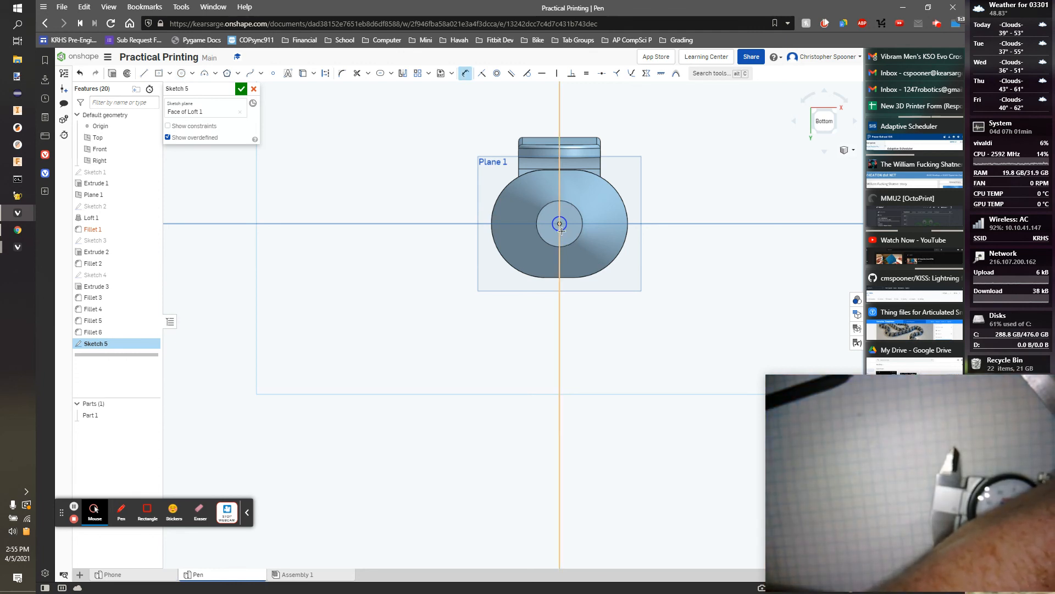
click(562, 230)
click(654, 223)
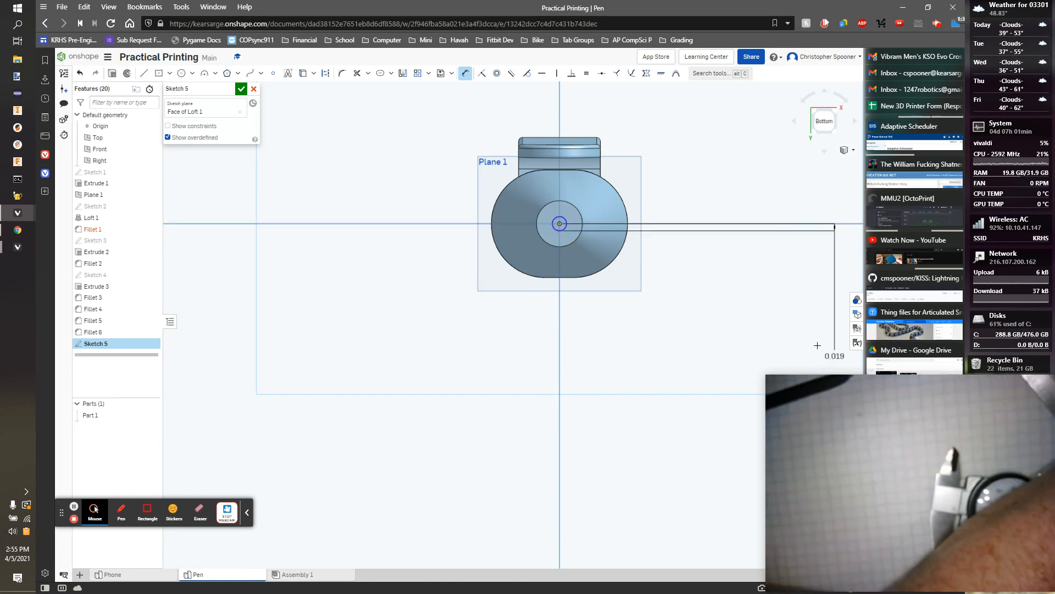
click(734, 268)
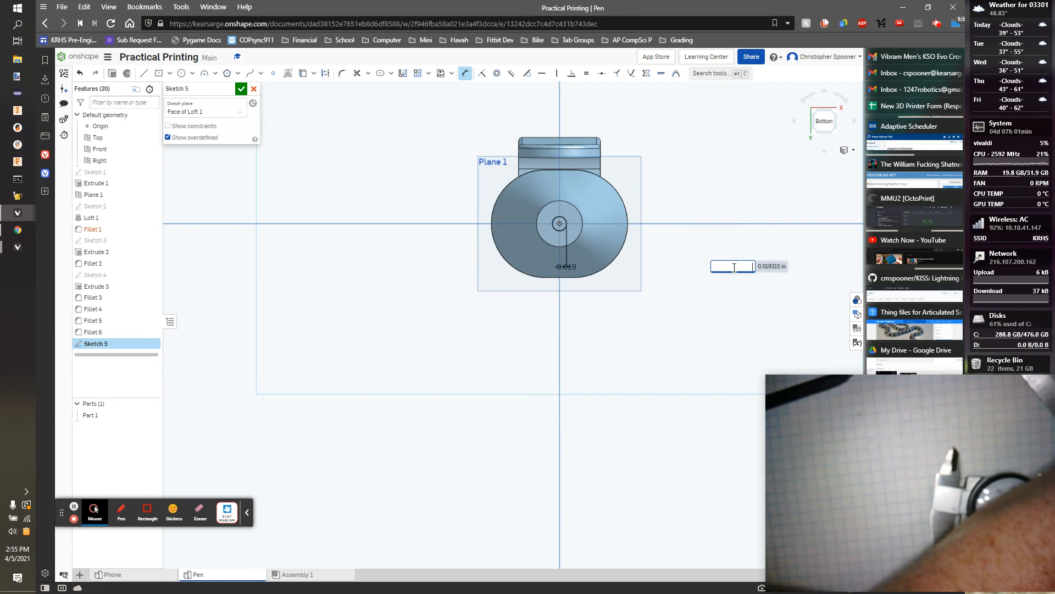
text(.047)
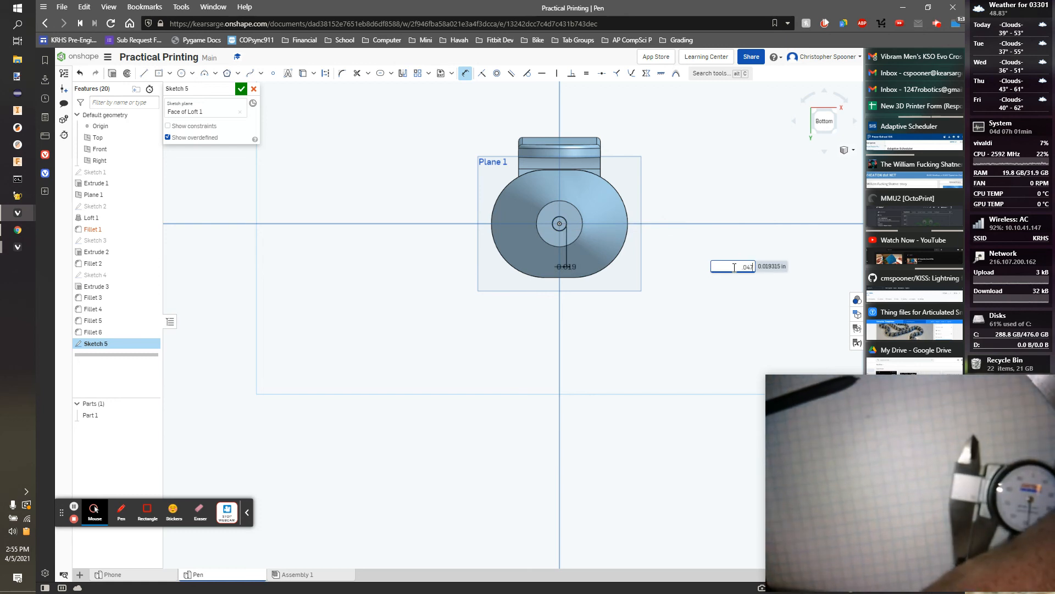
key(Return)
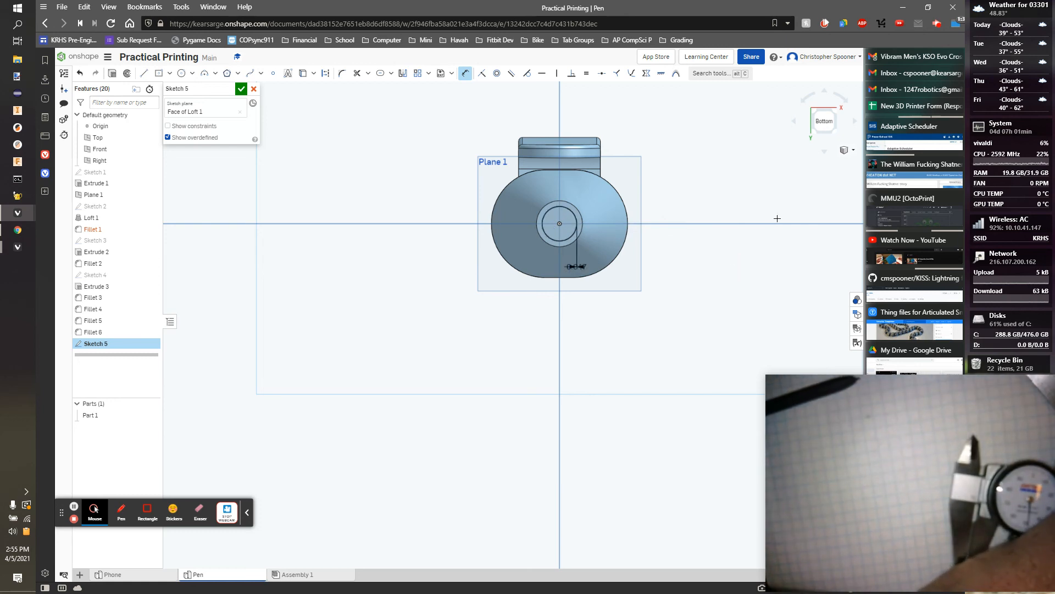
- Extrude the small circle on the pen tip outward 0.085 in, adding it to the pen body
key(shift+e)
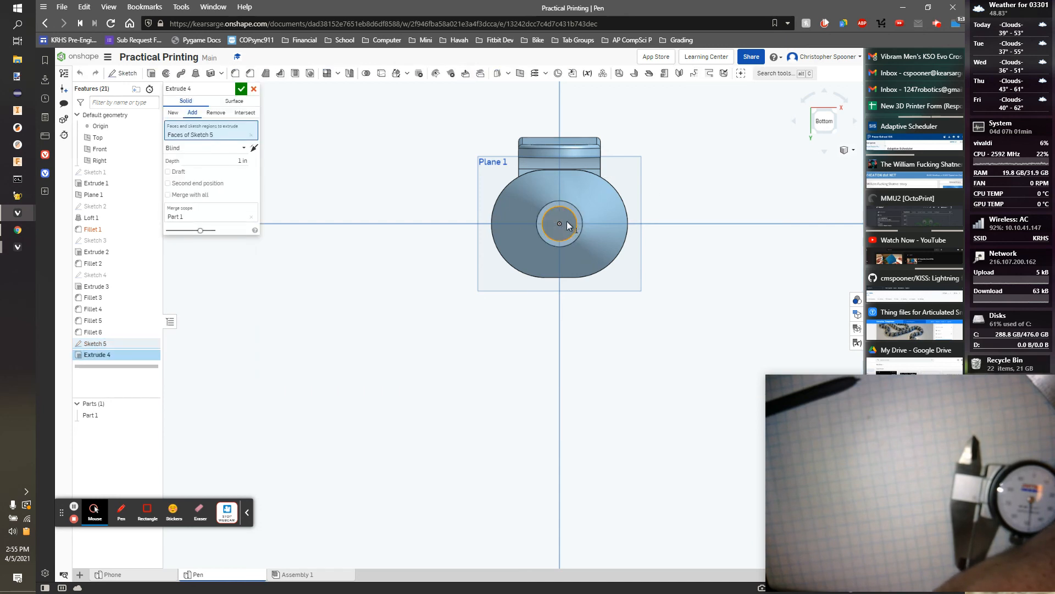
right_drag(690, 177, 640, 237)
click(237, 164)
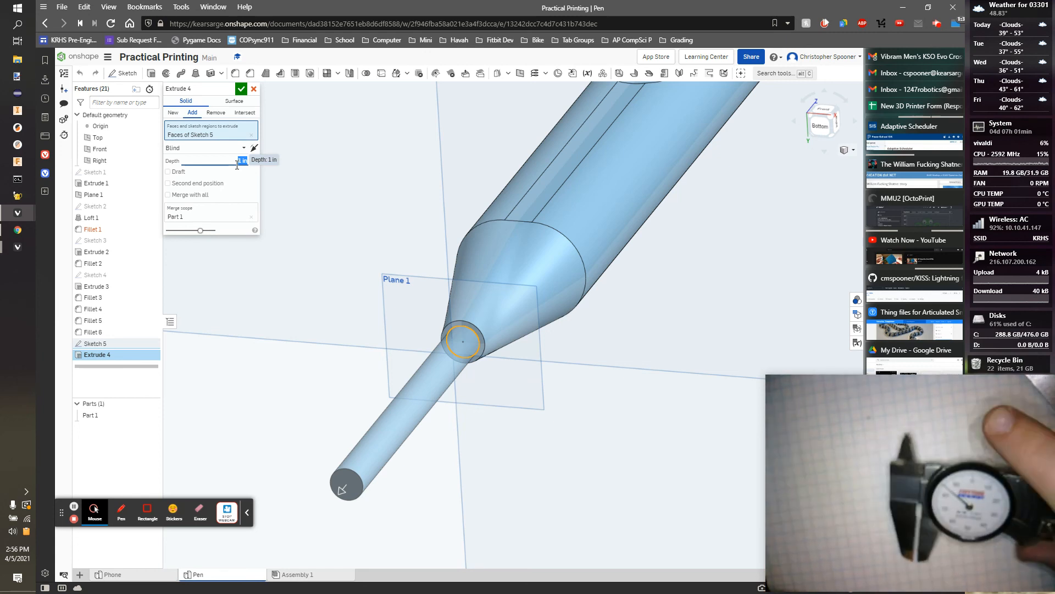
key(BackSpace)
text(.08)
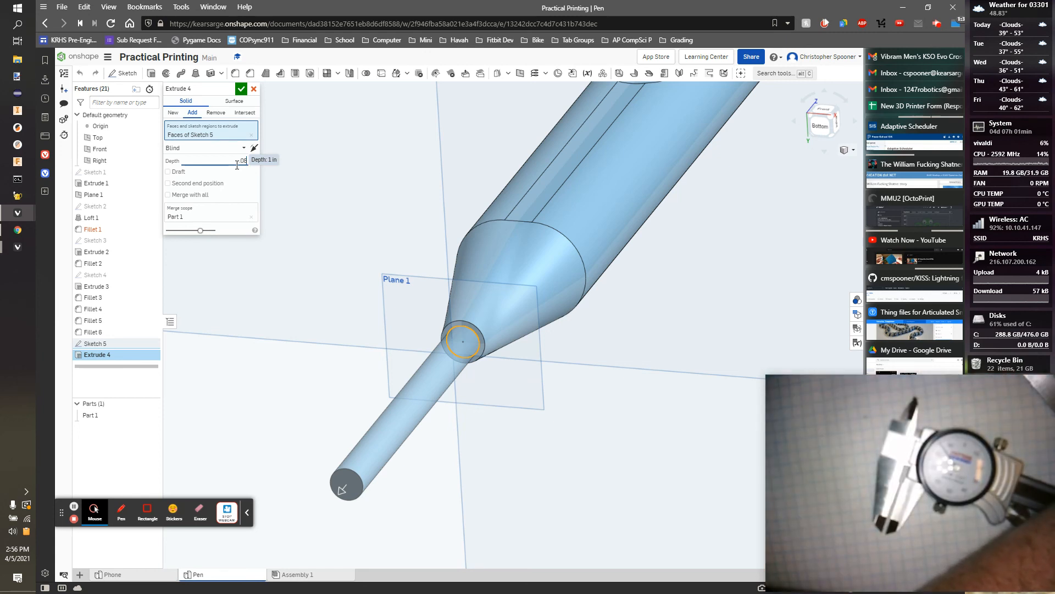
text(5)
key(Return)
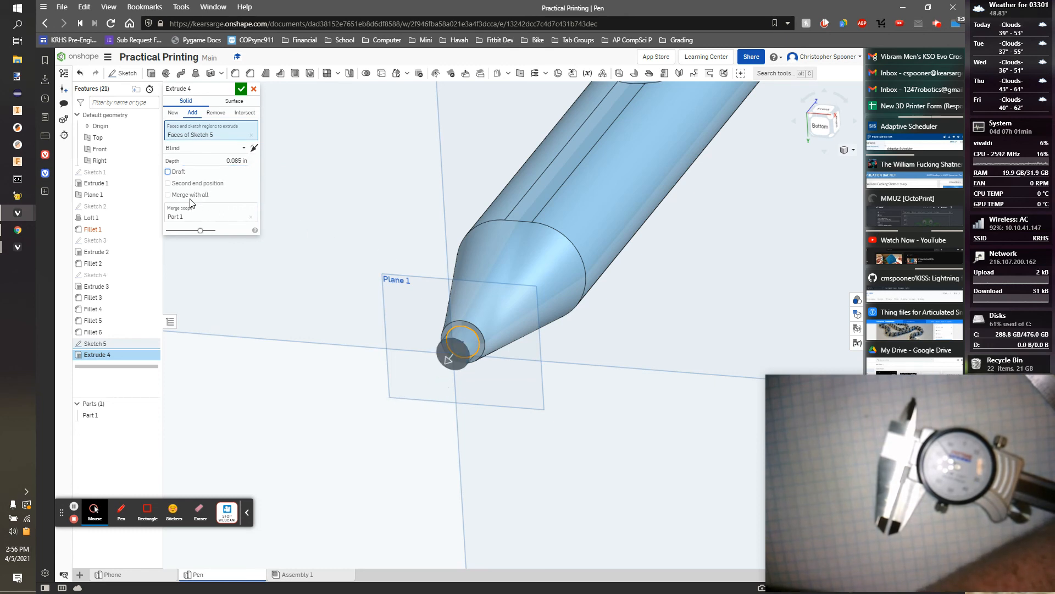
- Give the nib extrusion a 10° draft with its direction flipped so it tapers toward the end, and finish it
right_drag(393, 235, 385, 246)
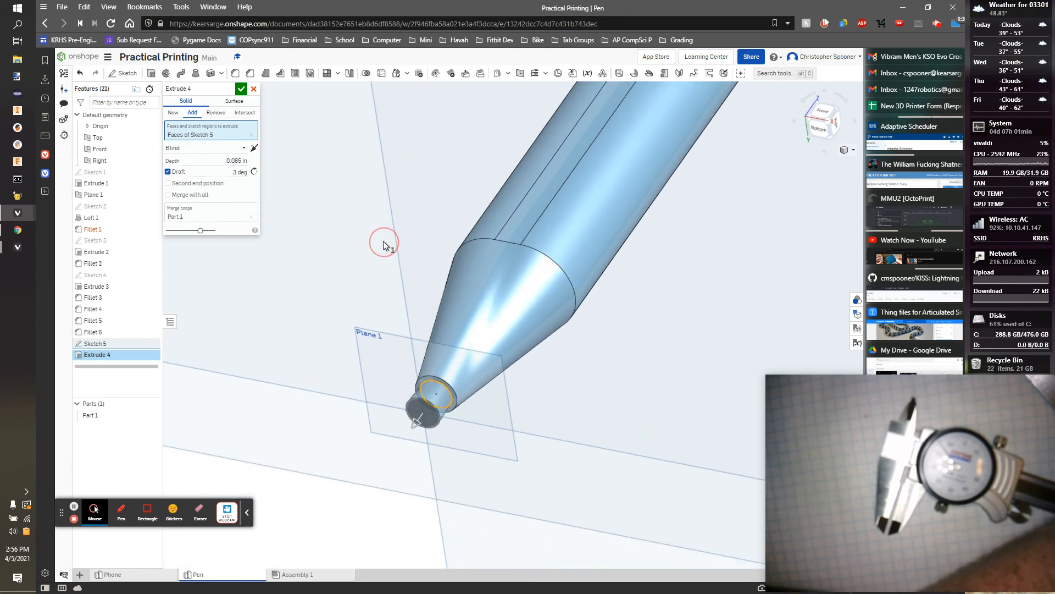
click(254, 172)
click(221, 173)
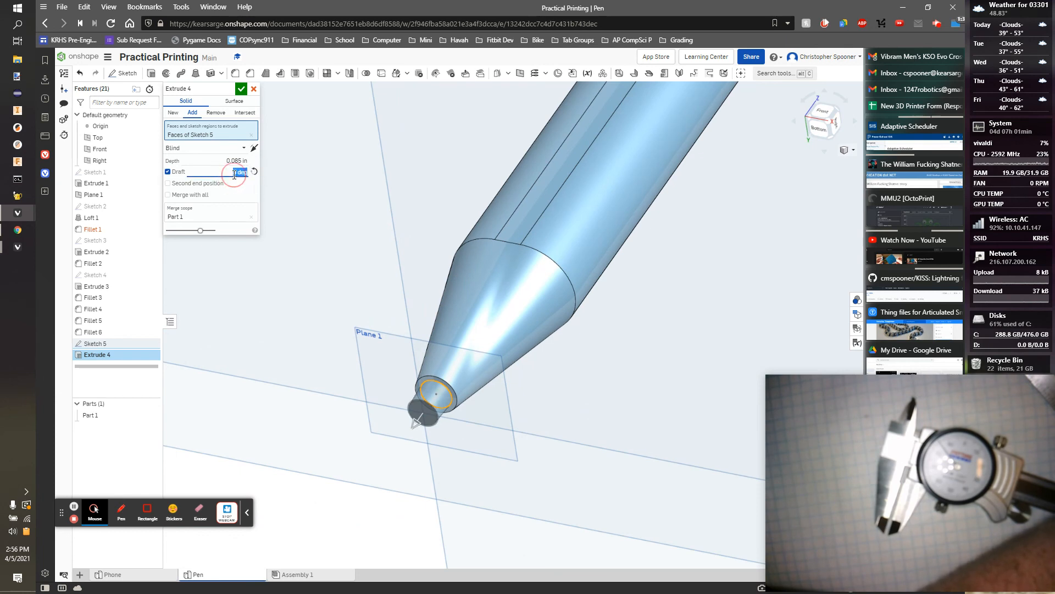
text(5)
key(Tab)
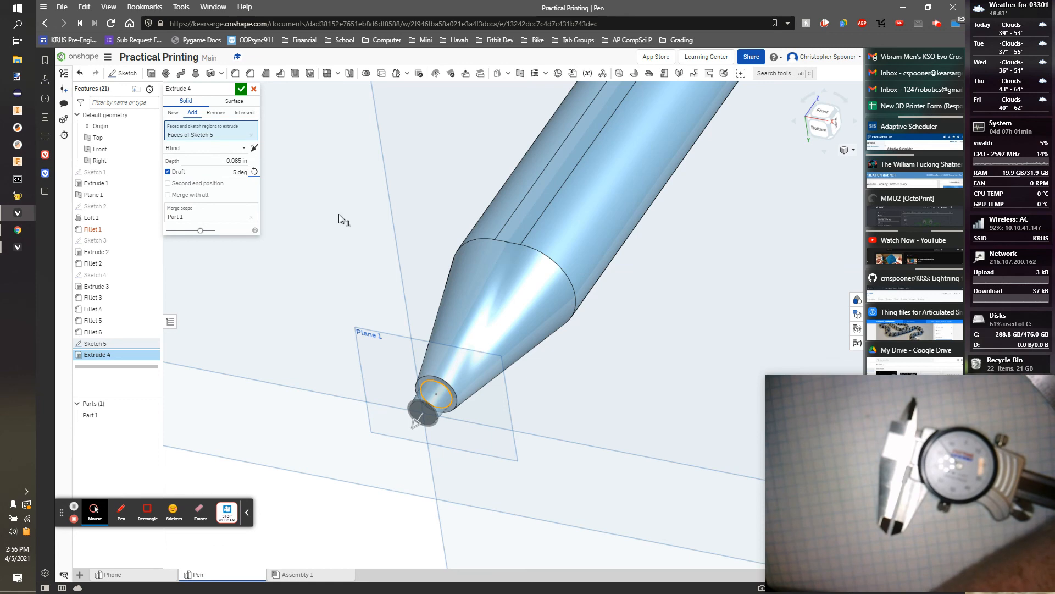
click(245, 172)
text(10)
key(Tab)
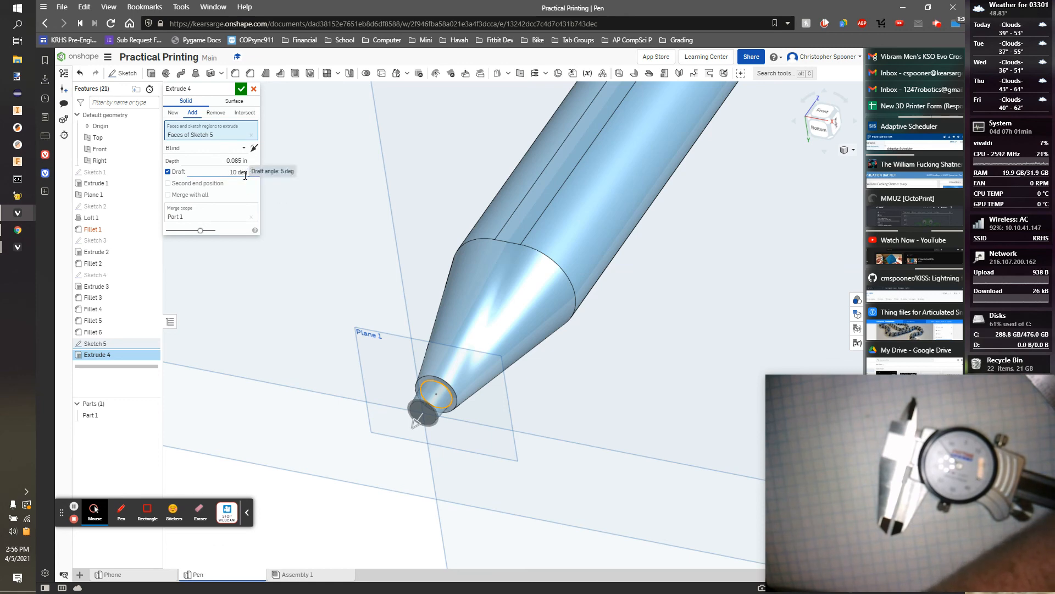
click(241, 89)
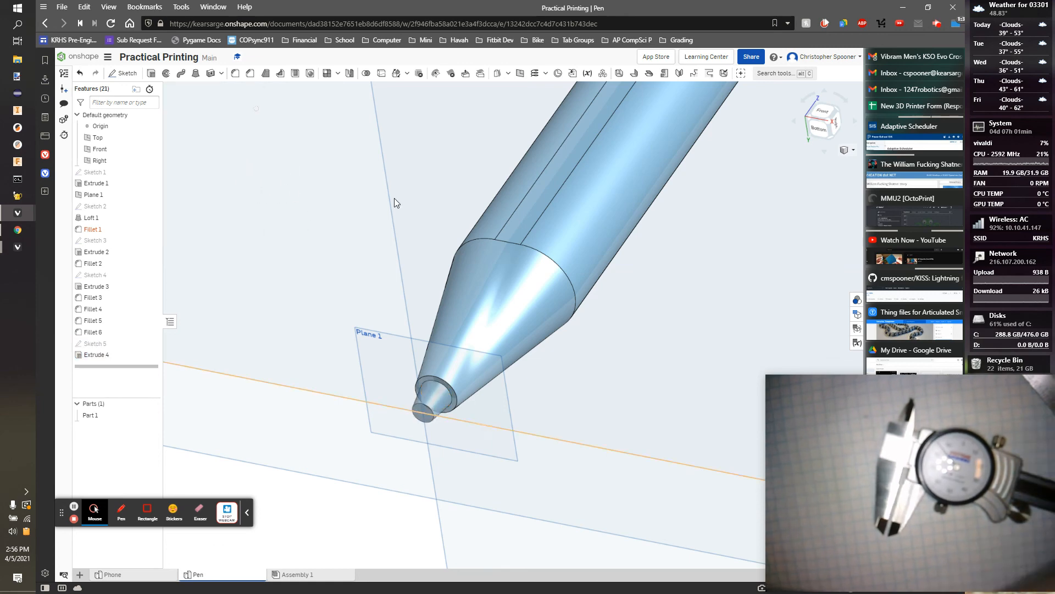
- Change the pen part's appearance to the mid grey colour #808080
right_drag(421, 227, 401, 245)
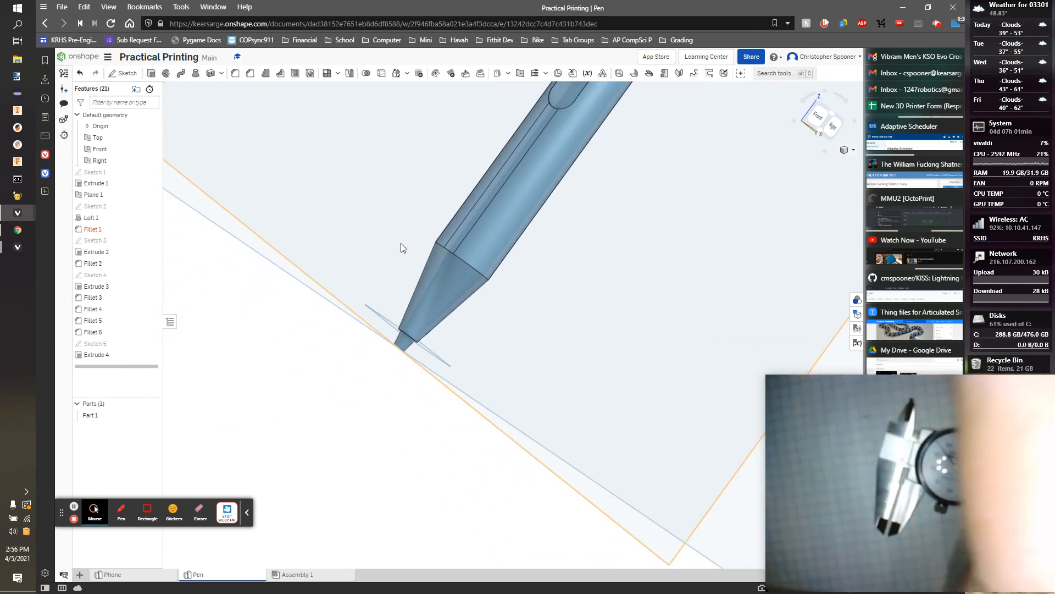
right_drag(443, 247, 535, 291)
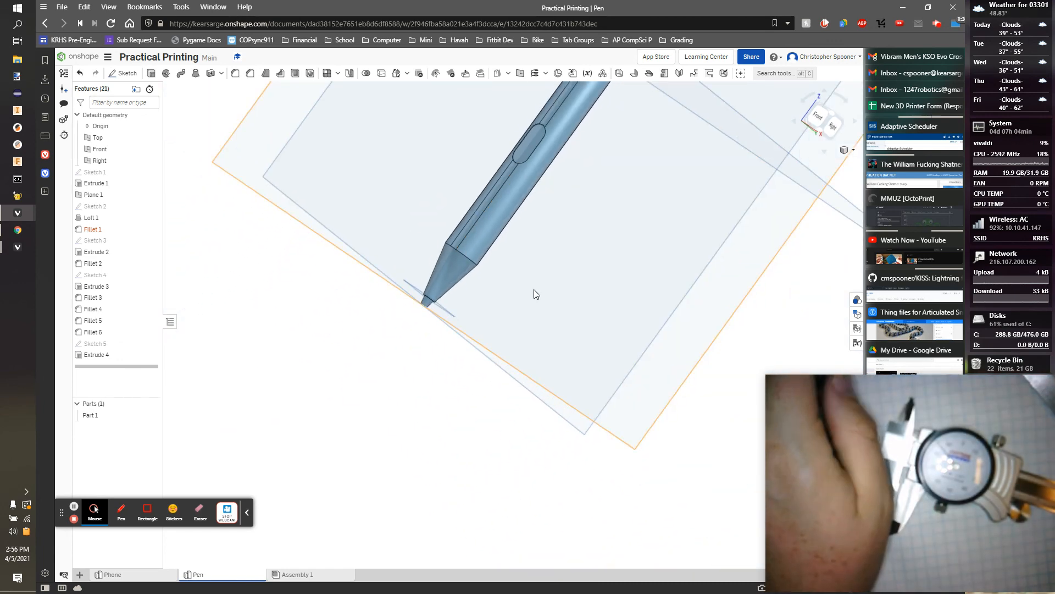
middle_drag(565, 243, 526, 336)
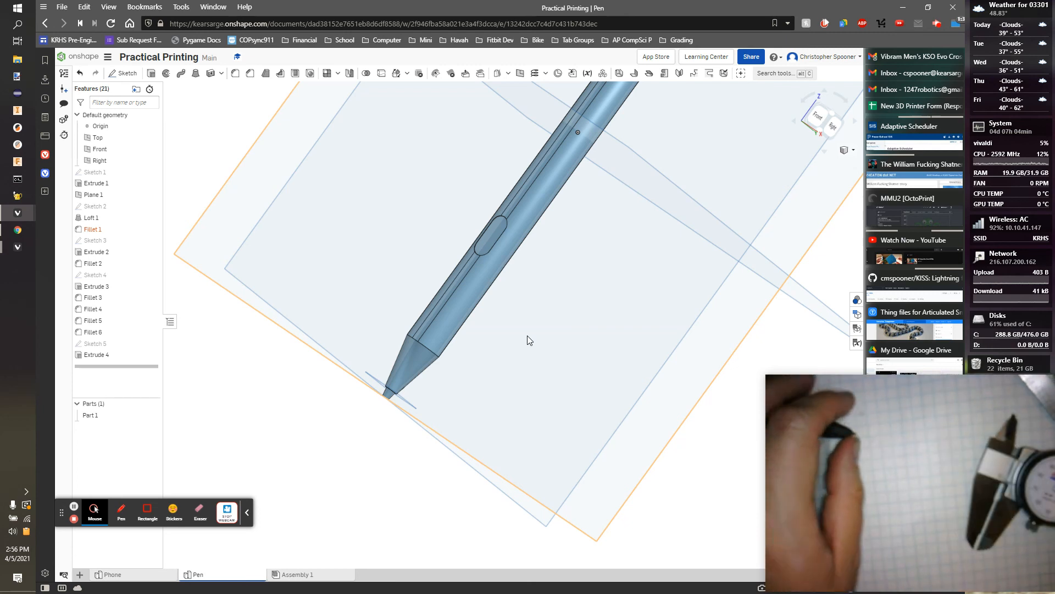
scroll(558, 329, down, 4)
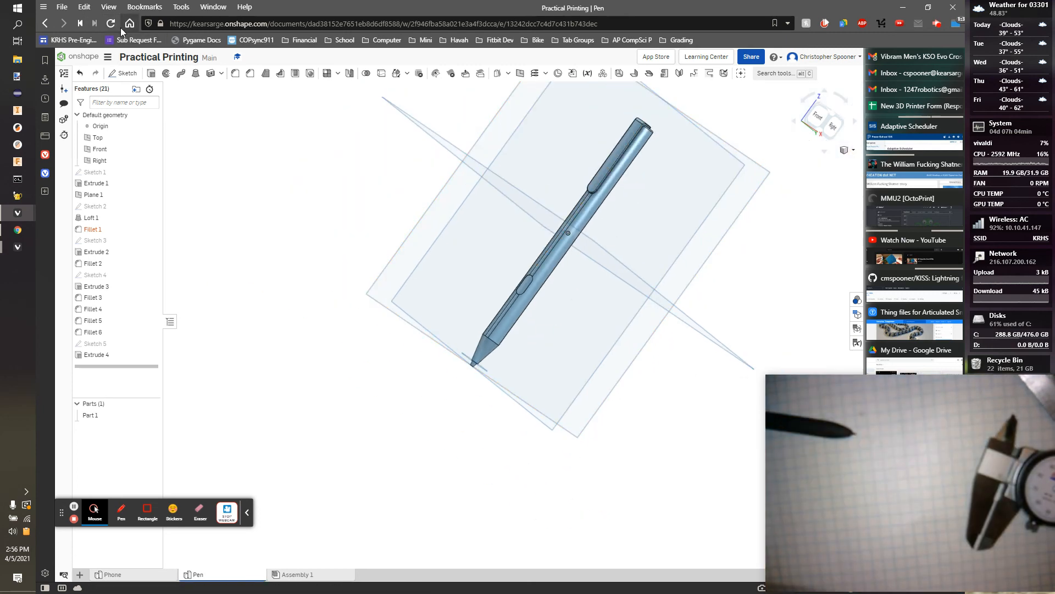
click(855, 299)
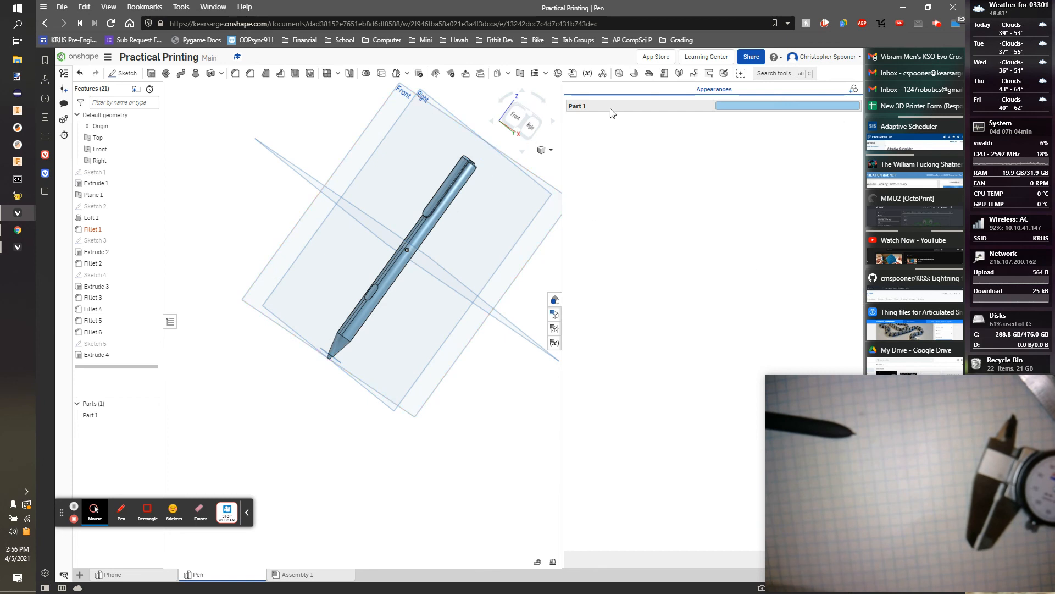
click(726, 107)
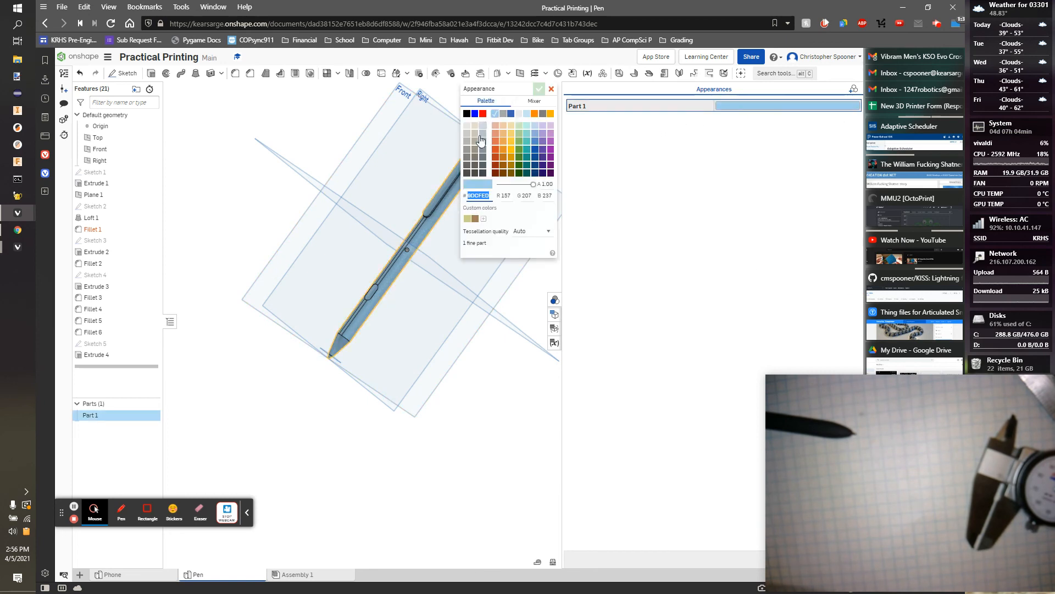
click(468, 157)
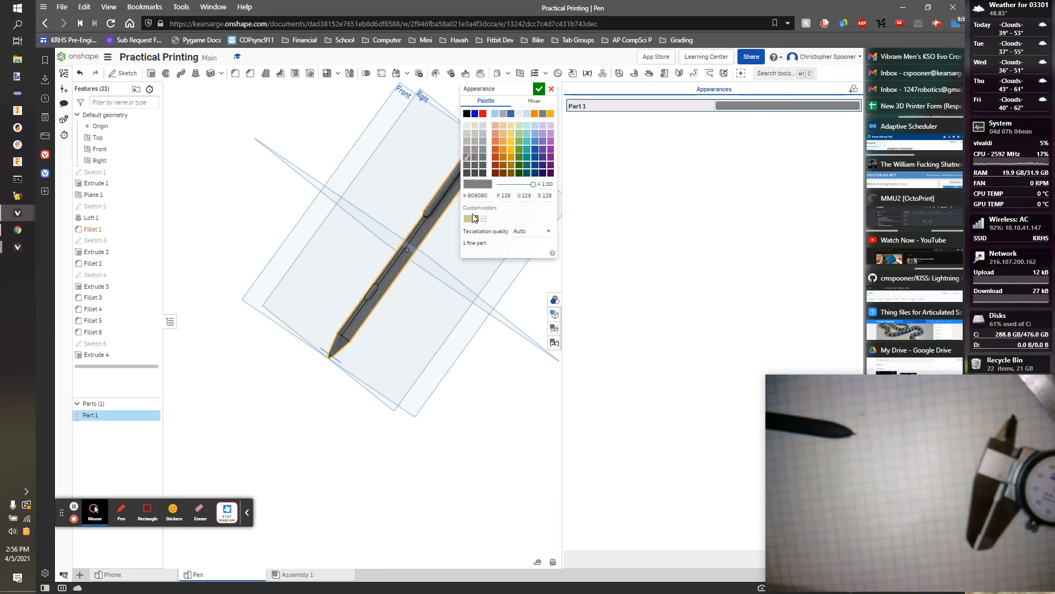
click(538, 90)
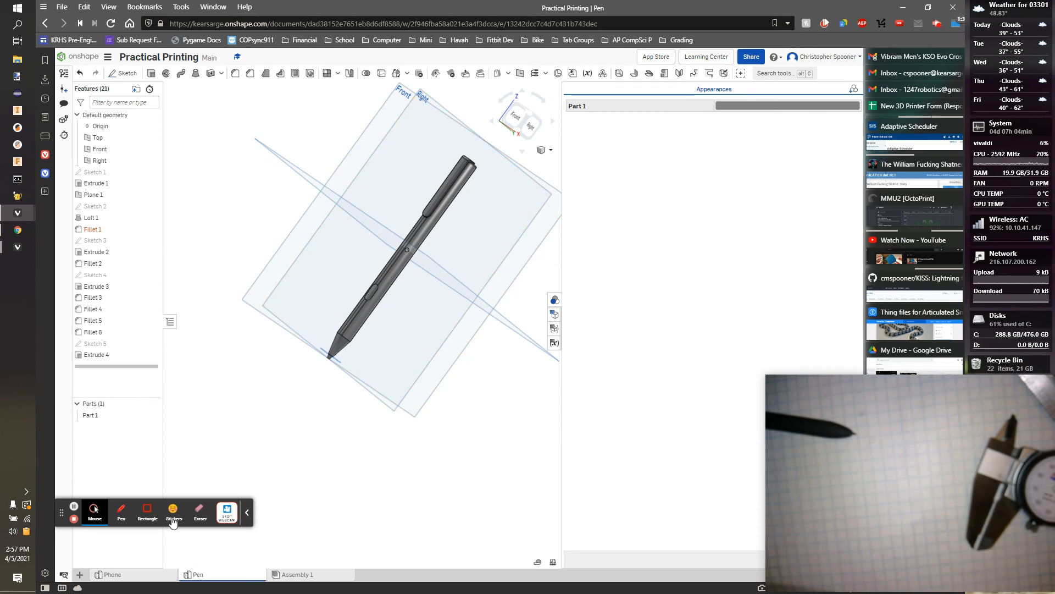
- Rename the pen's part as Pen
right_click(93, 415)
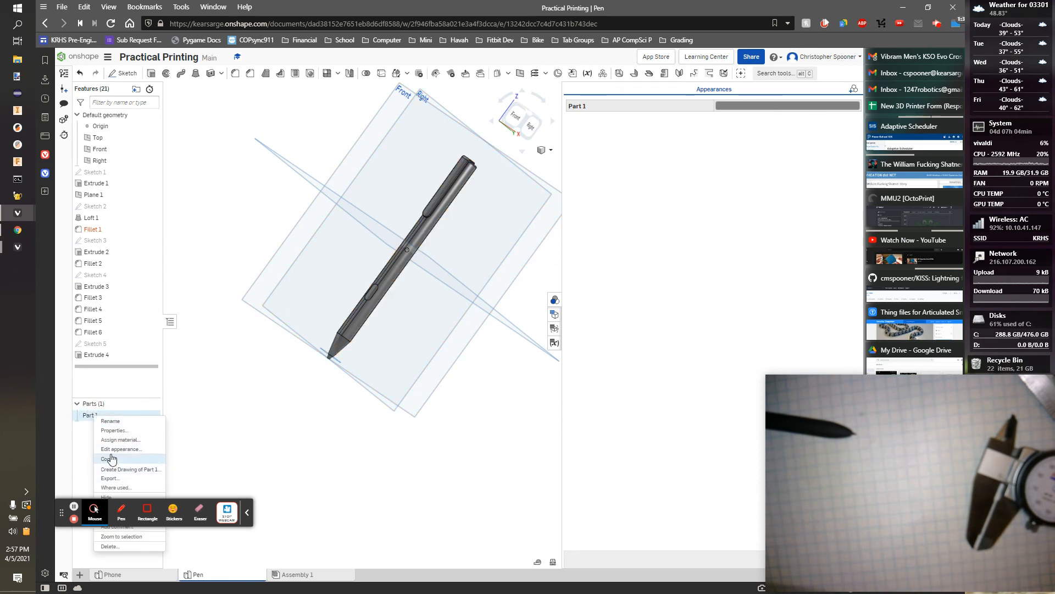
click(110, 421)
text(P)
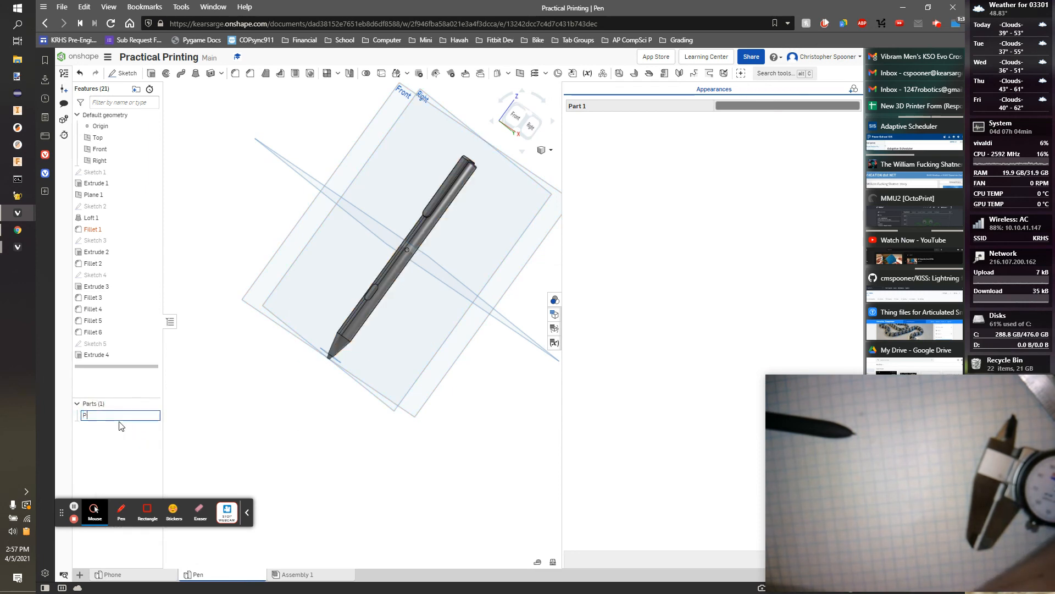
text(en)
key(Return)
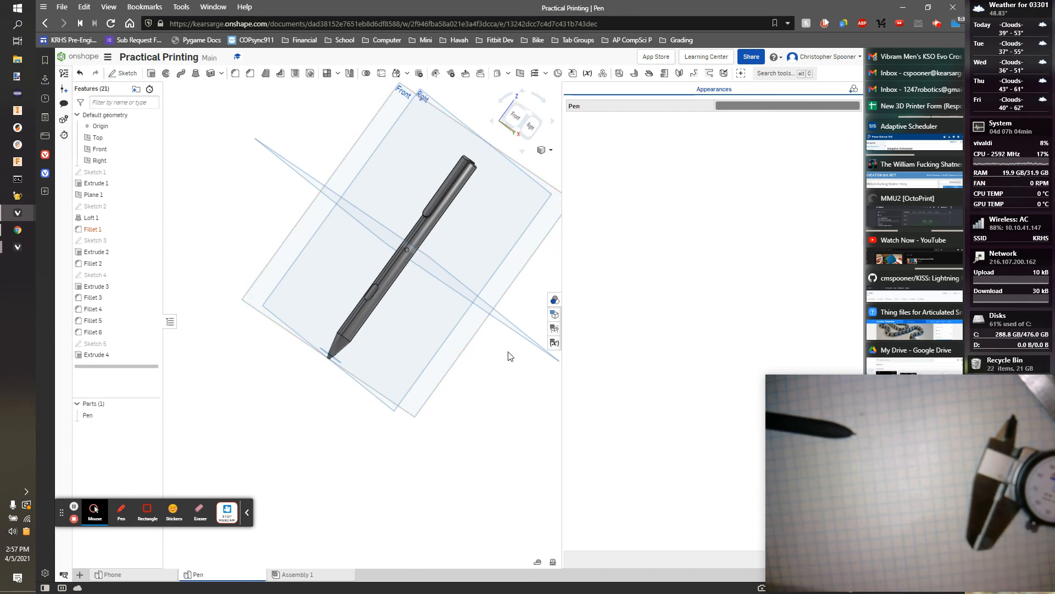